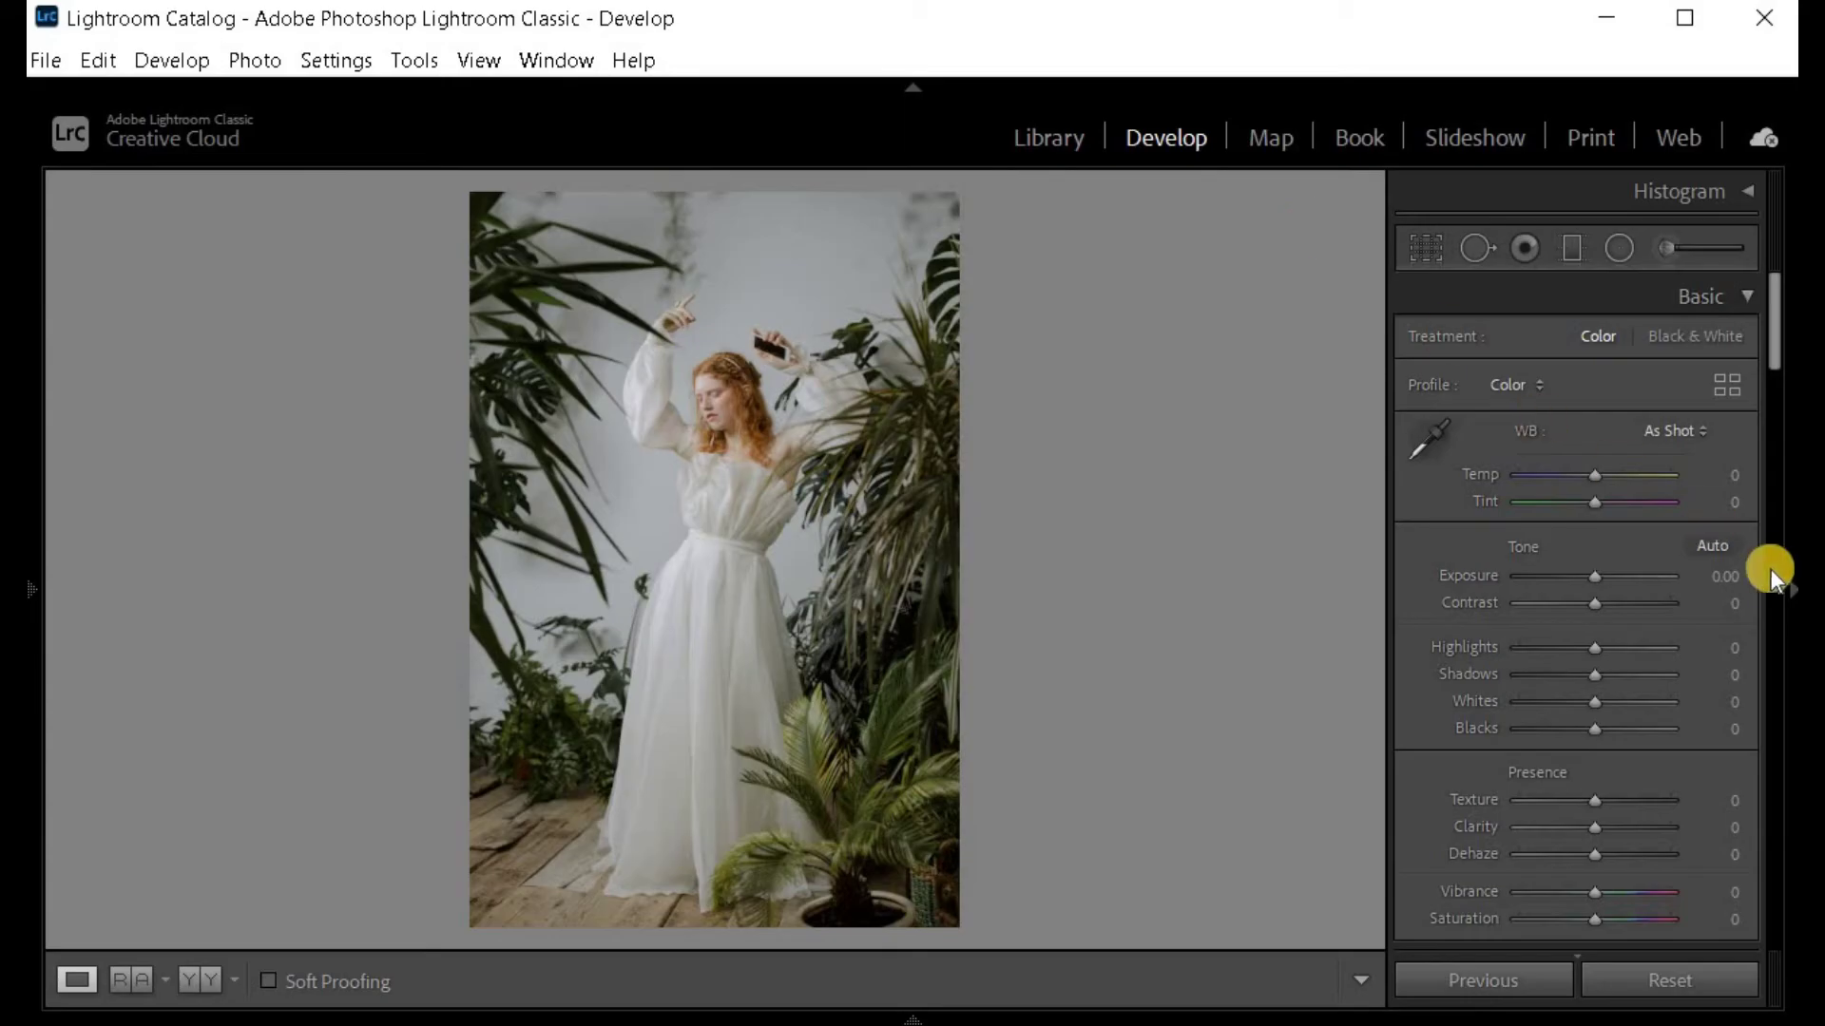
# In the Basic panel, set Exposure to −0.20, Contrast to +8 and Highlights to −56.
pyautogui.click(1732, 577)
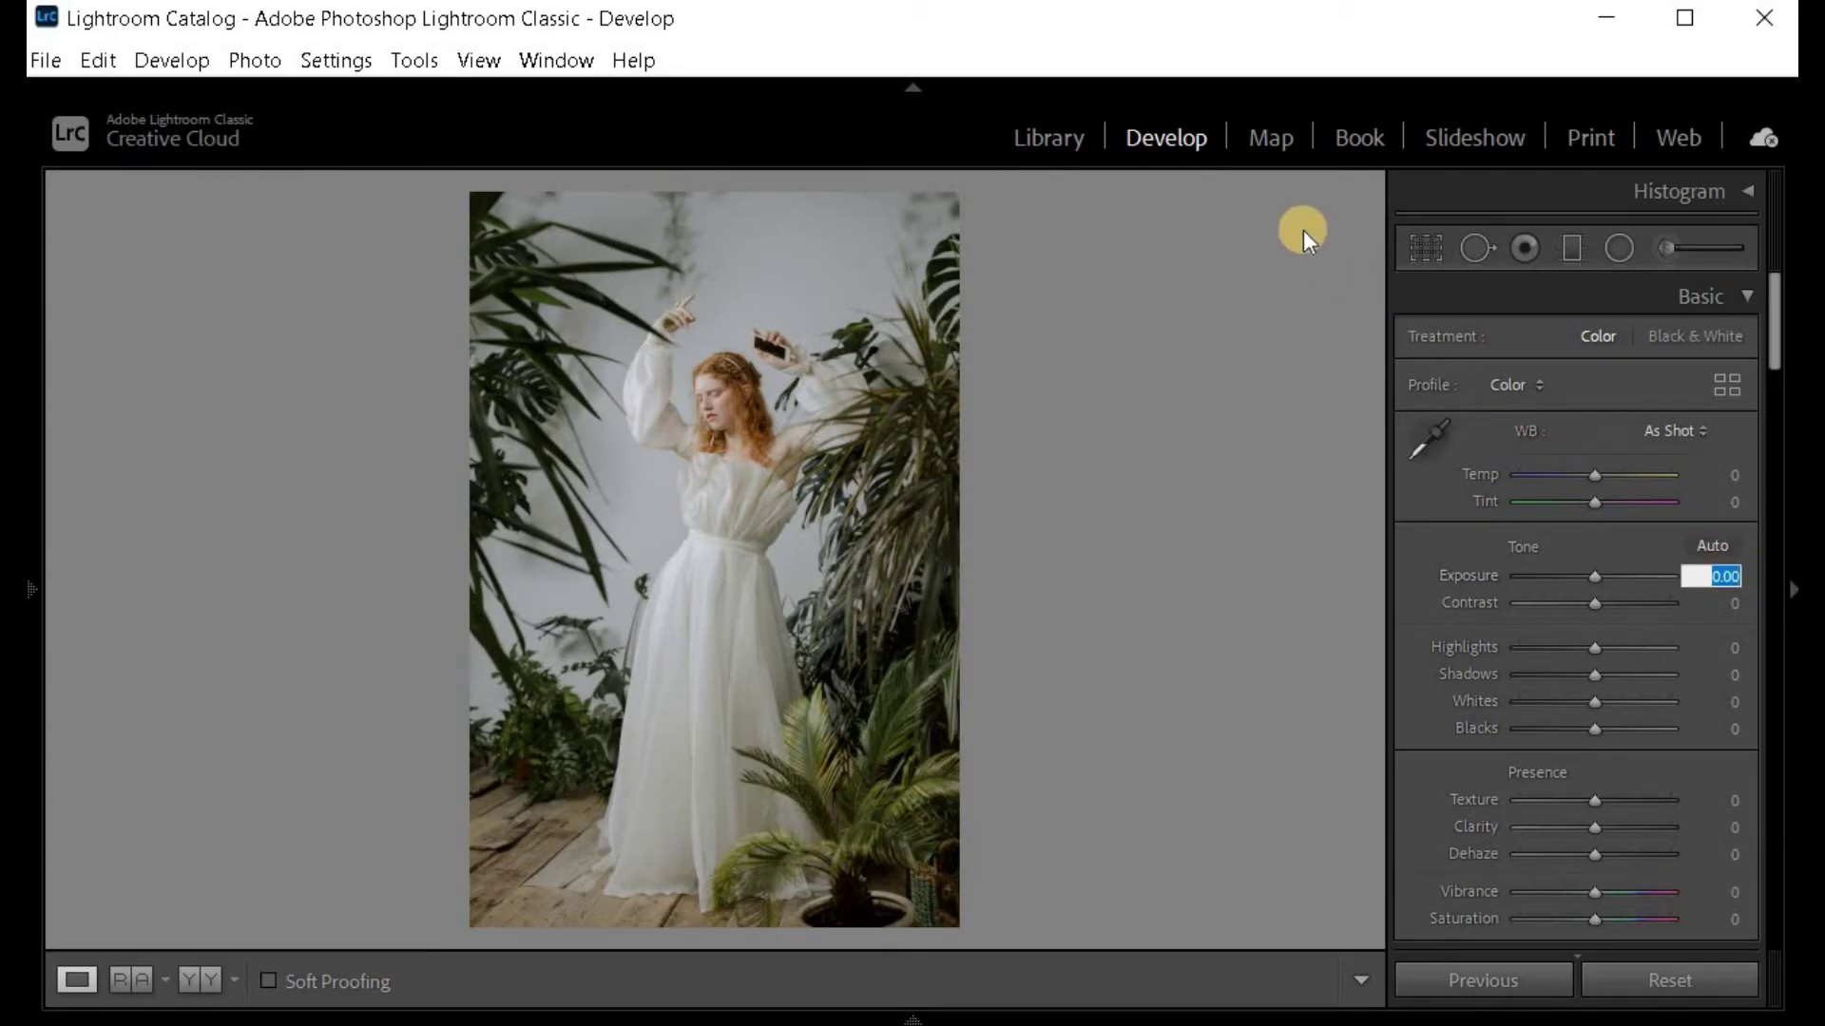
pyautogui.write('-0.2')
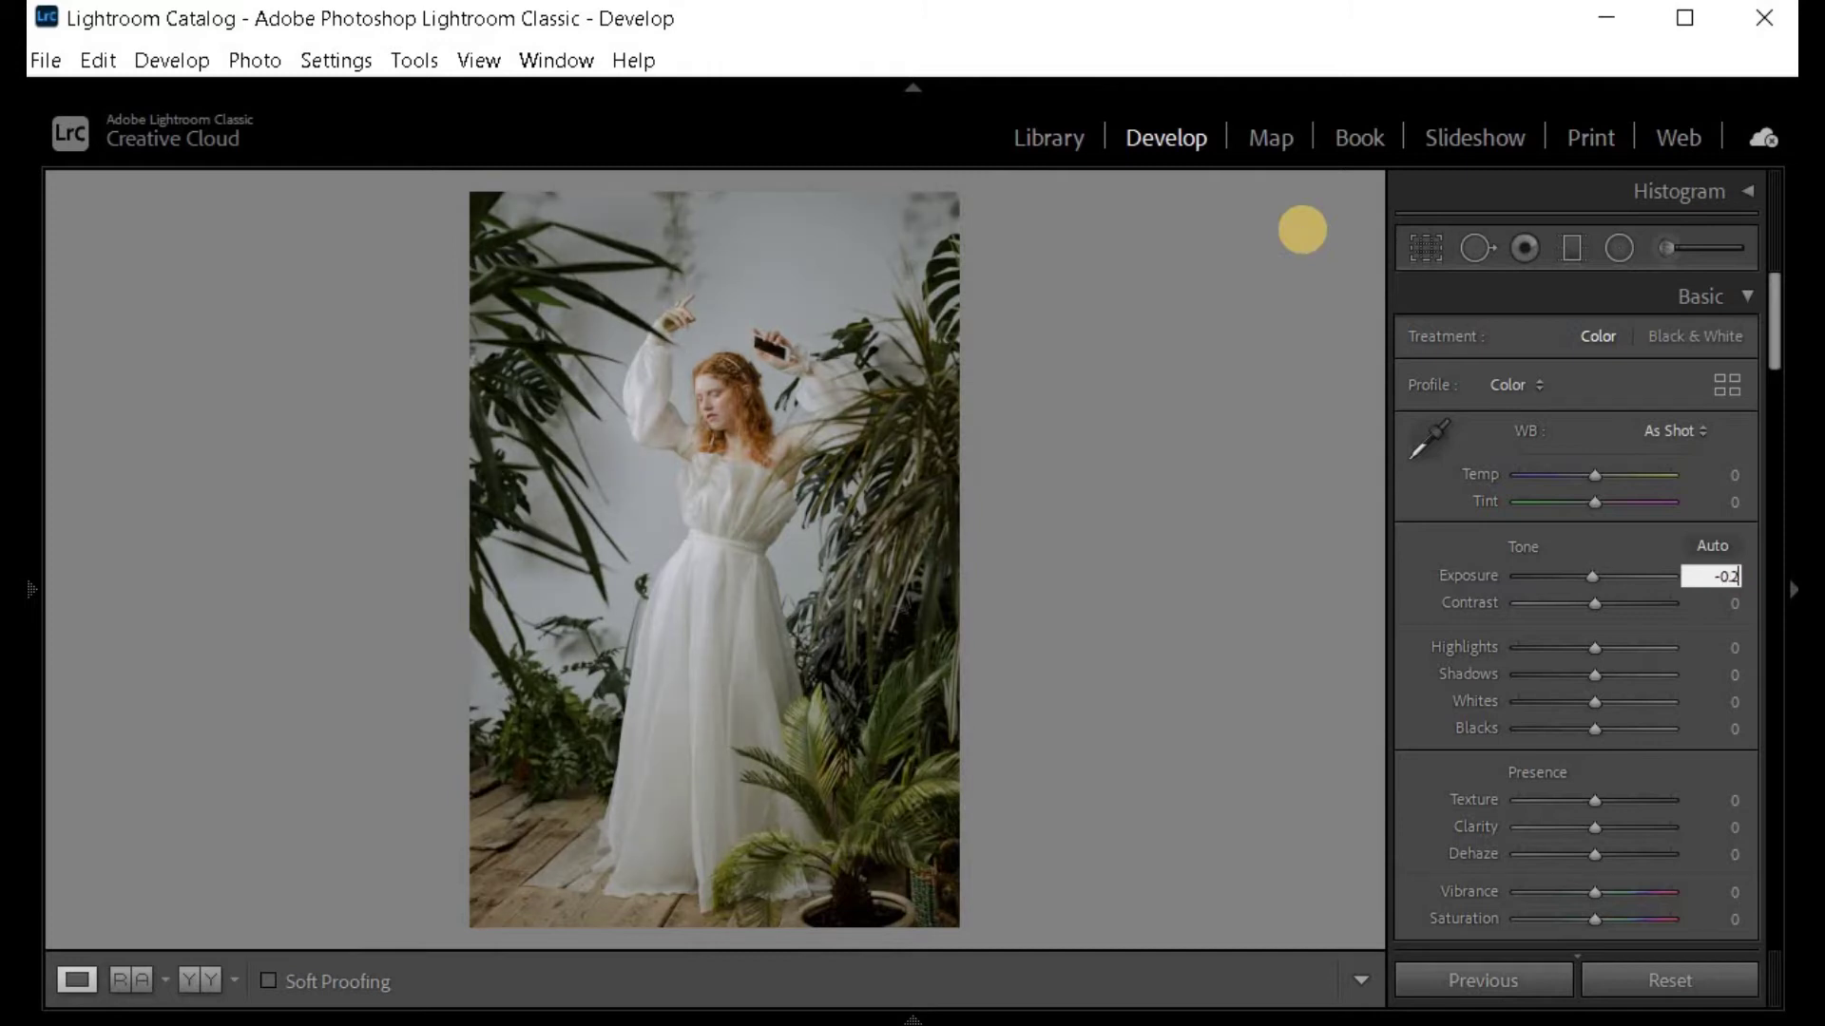
pyautogui.press('Tab')
pyautogui.write('8')
pyautogui.press('Tab')
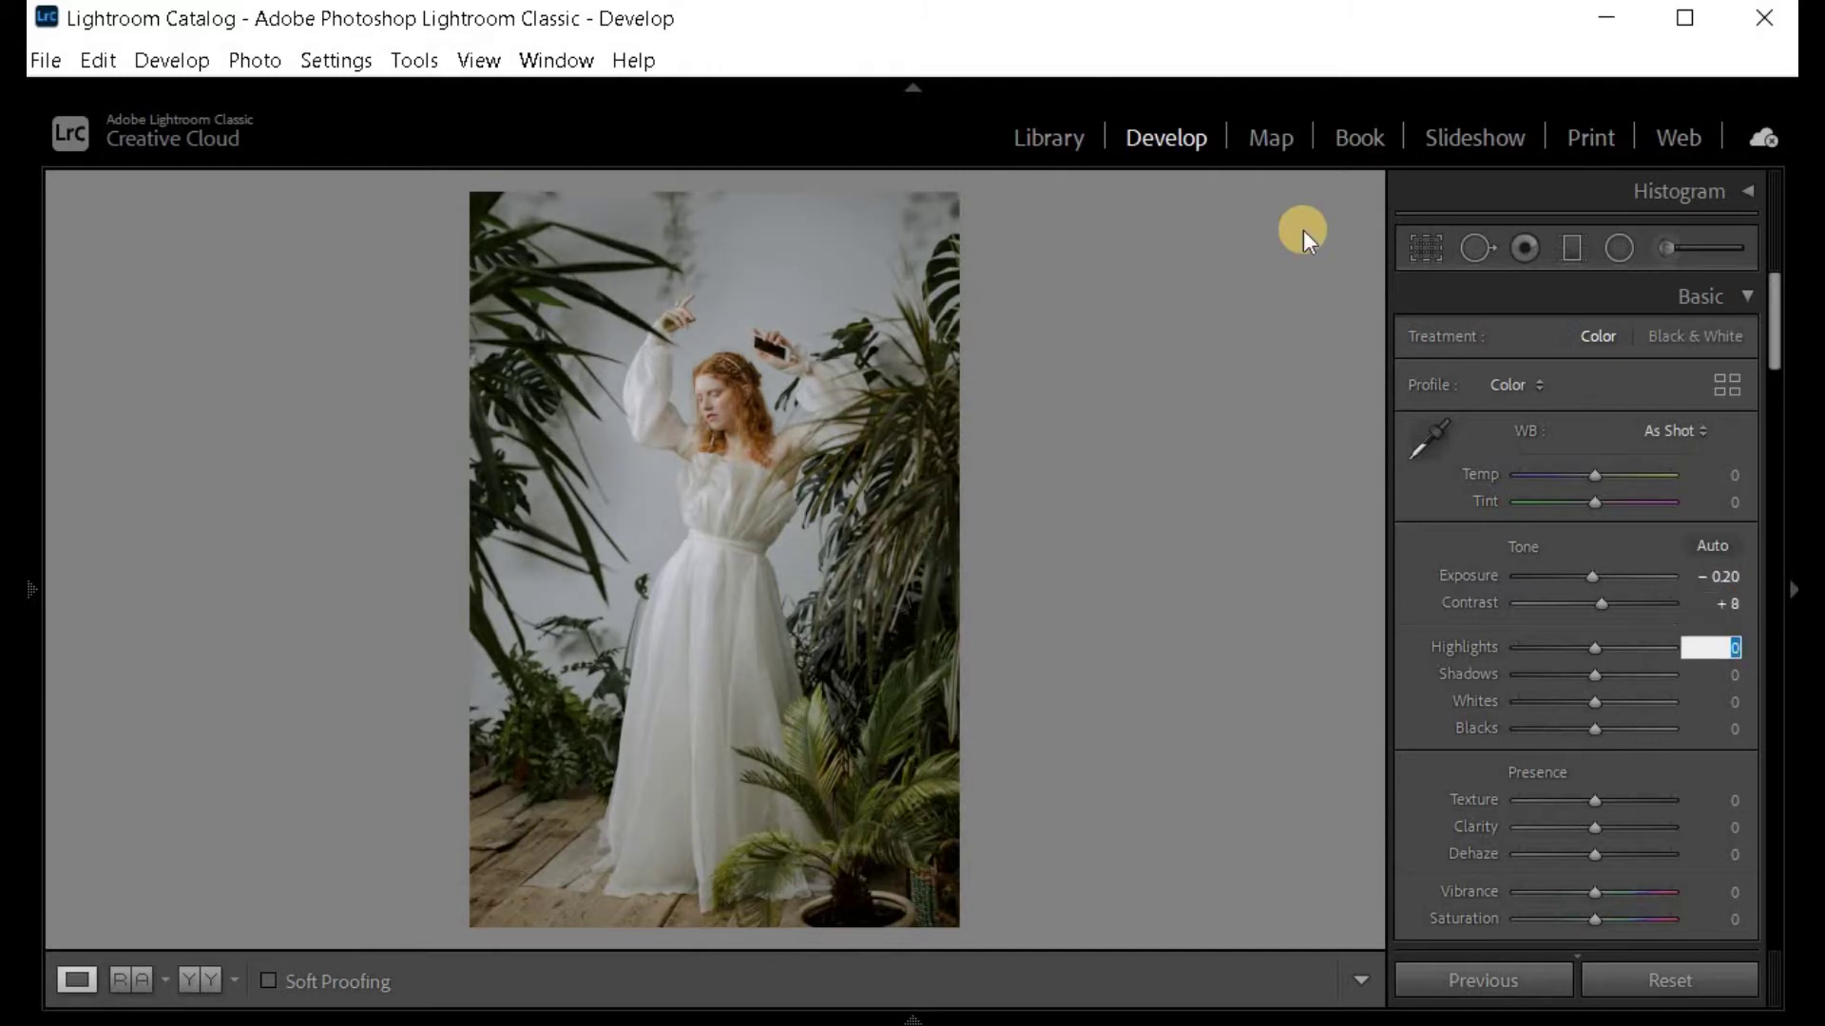
pyautogui.write('-56')
pyautogui.press('Tab')
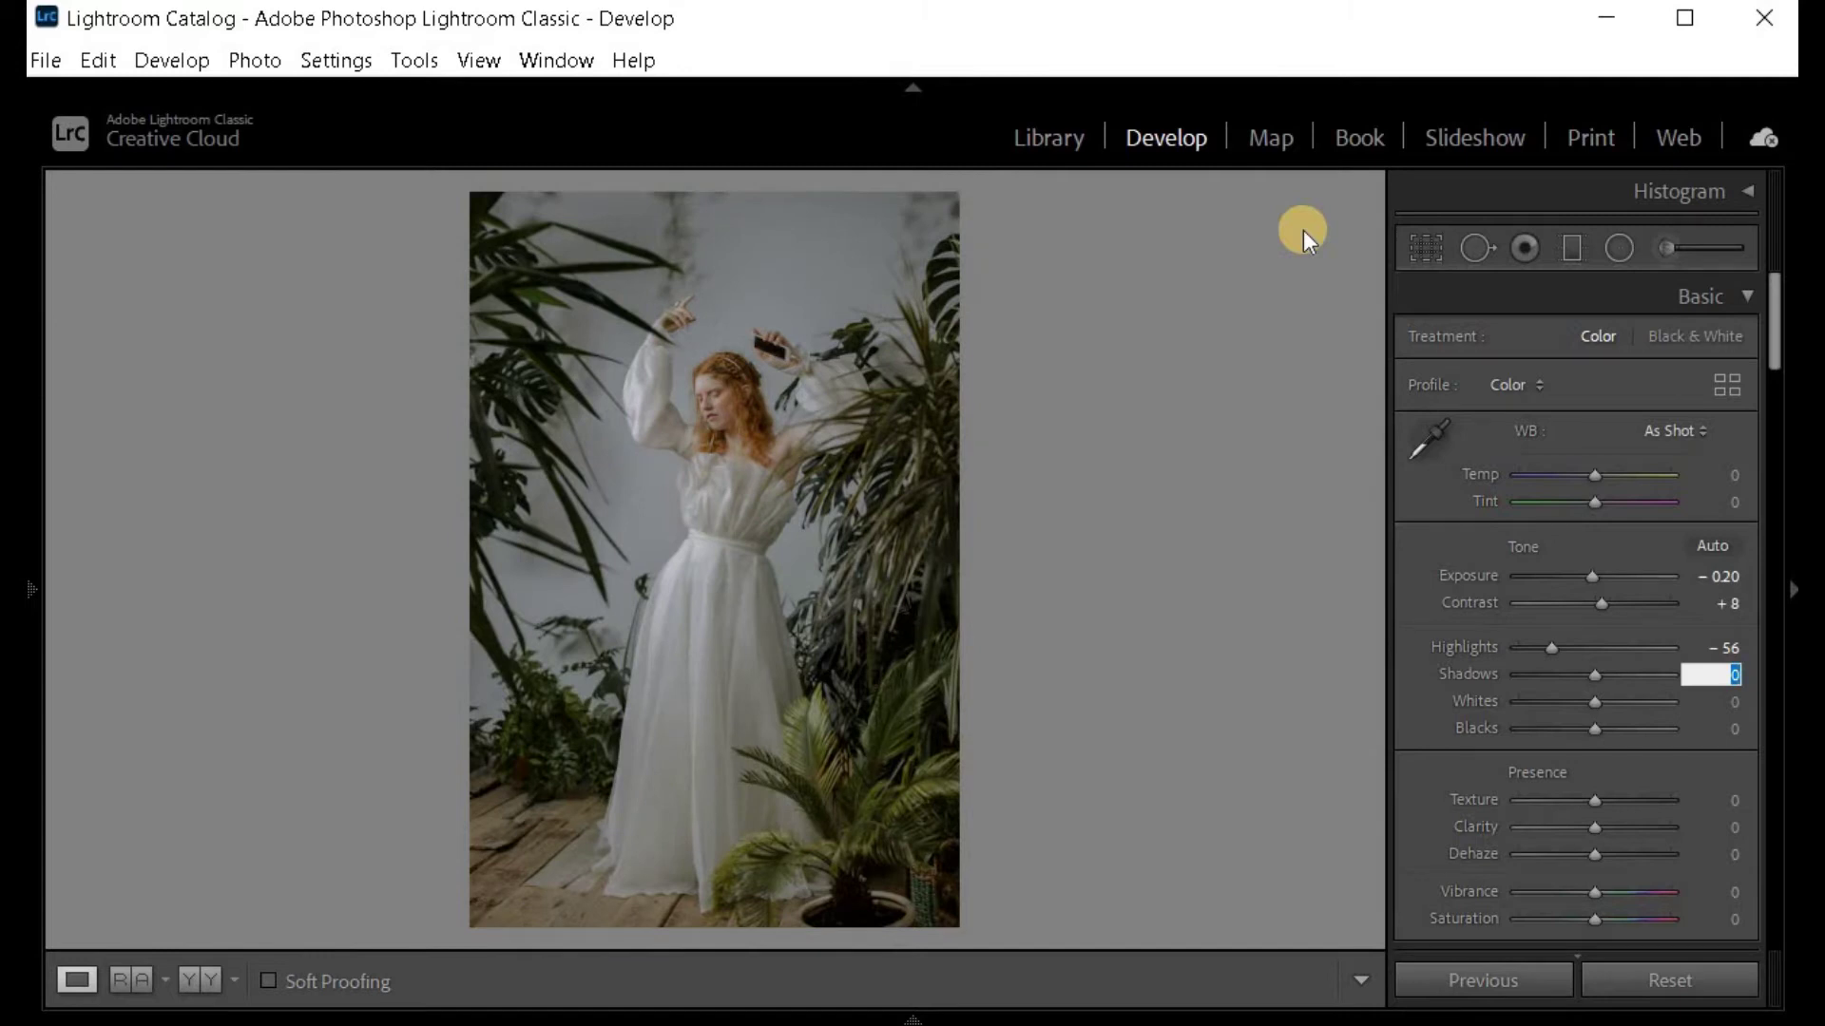
# Set Shadows +29, Whites +35, Blacks +48 and Saturation −11.
pyautogui.write('29')
pyautogui.press('Tab')
pyautogui.write('3')
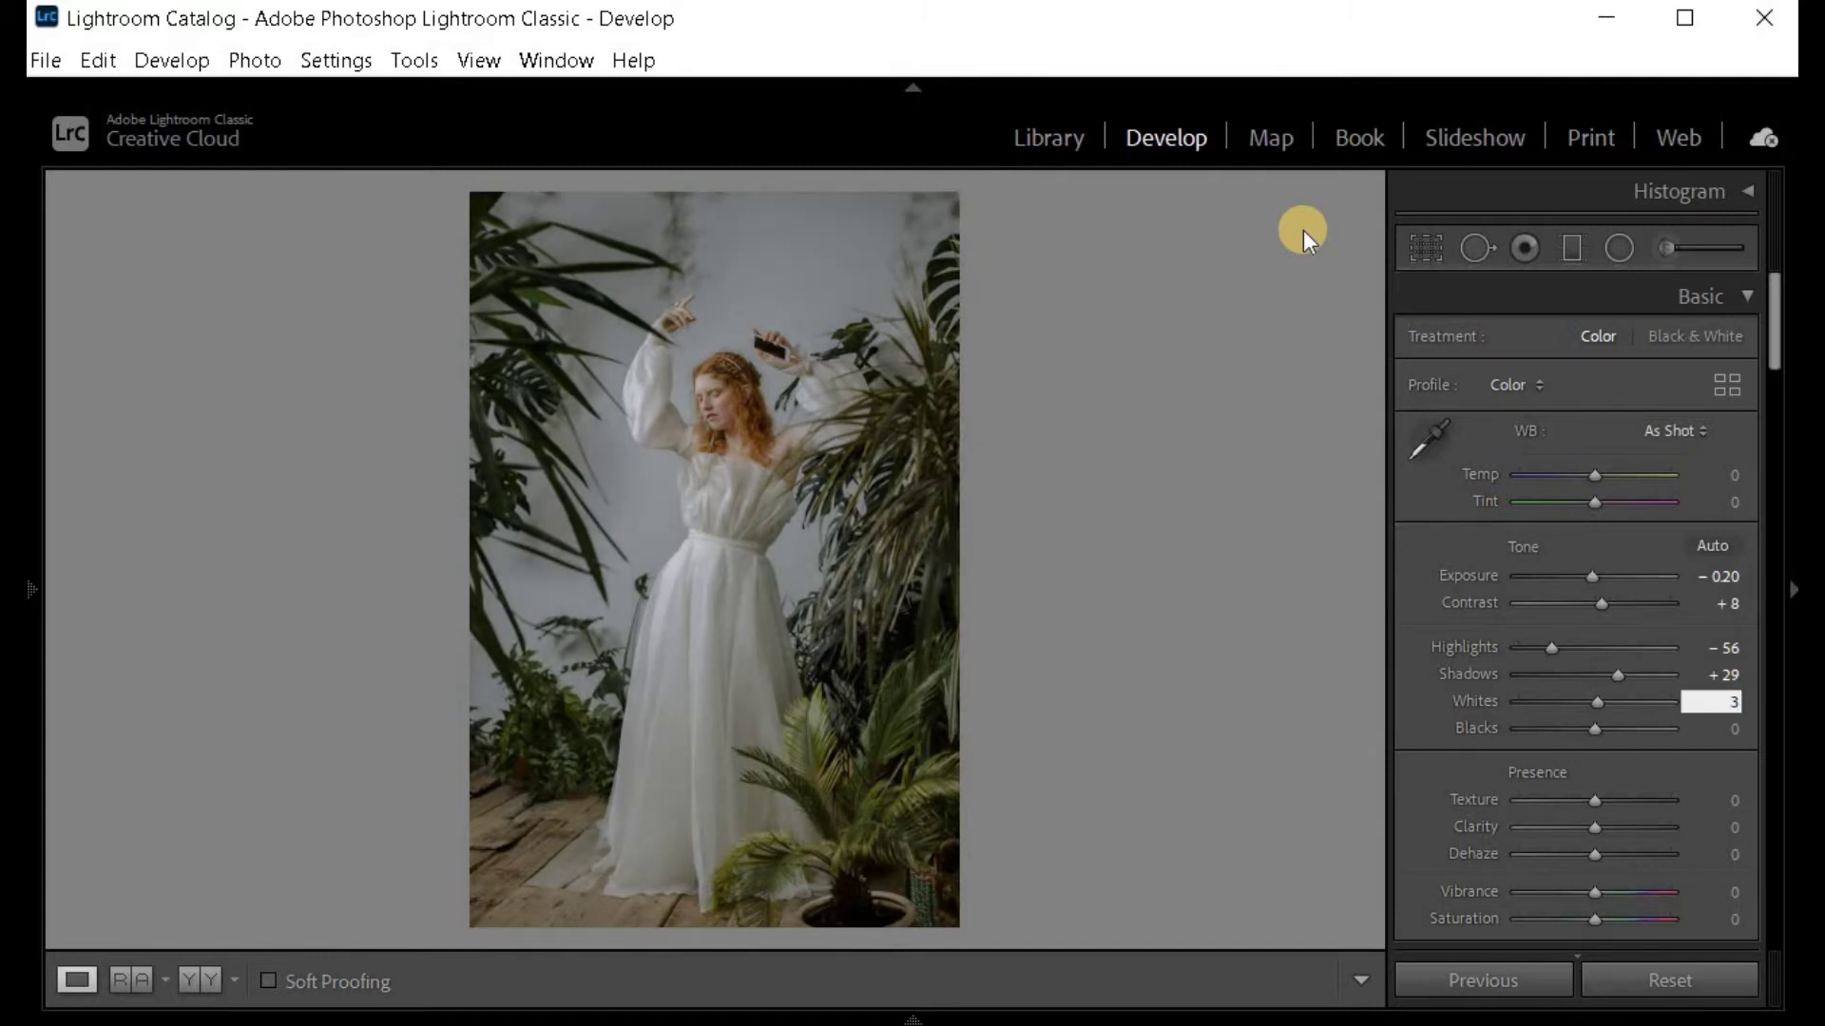
pyautogui.write('5')
pyautogui.press('Tab')
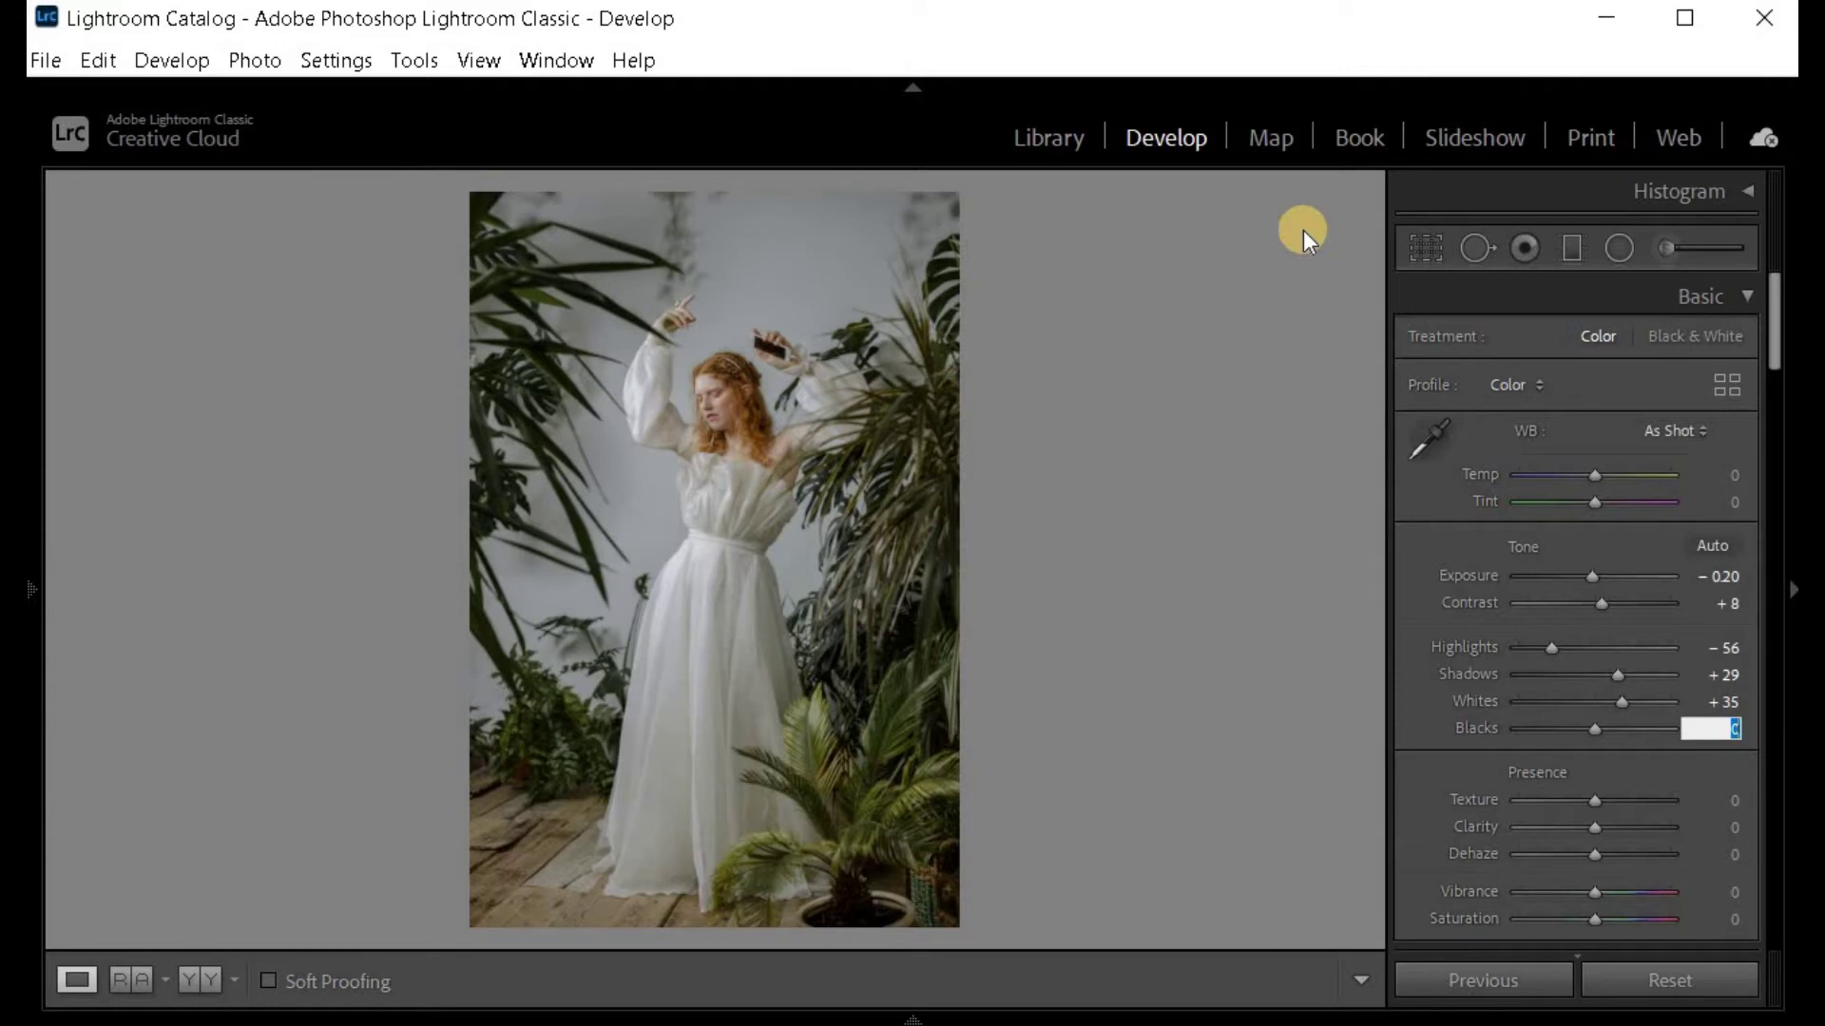
pyautogui.write('48')
pyautogui.press('Tab')
pyautogui.press('Tab')
pyautogui.press('Tab')
pyautogui.press('Tab')
pyautogui.press('Tab')
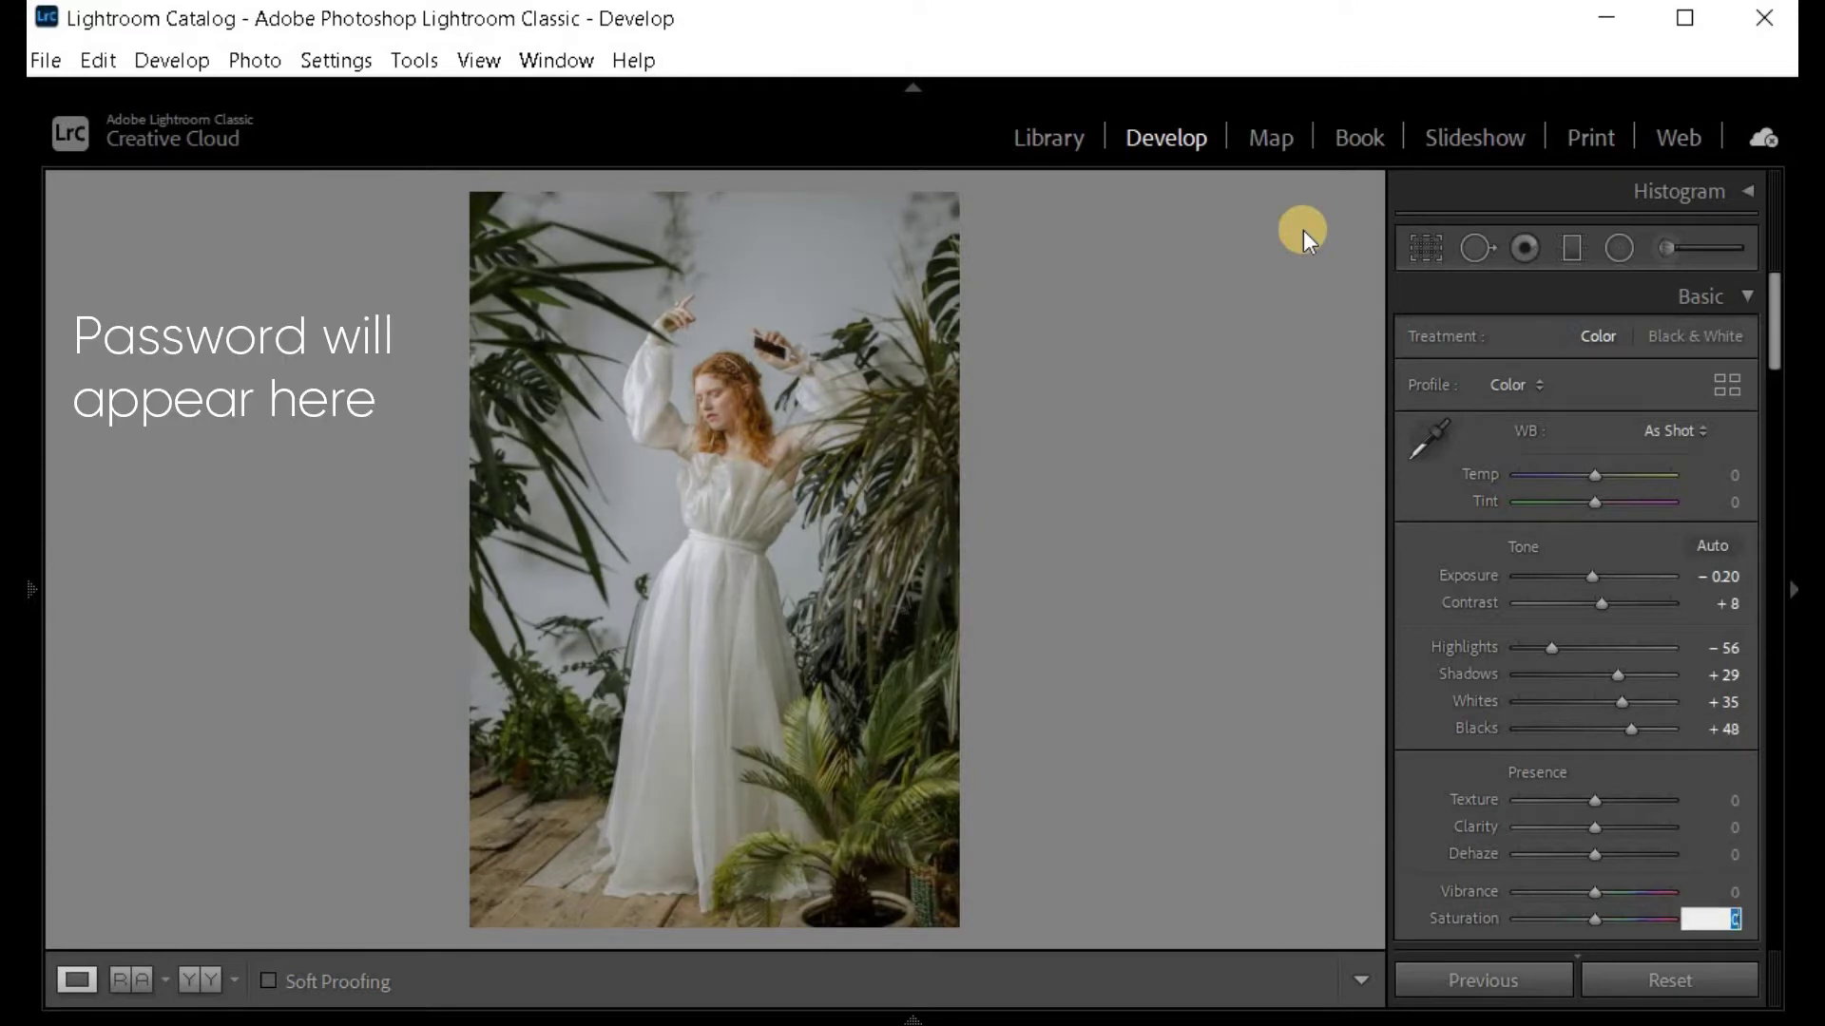
pyautogui.write('-11')
pyautogui.press('Return')
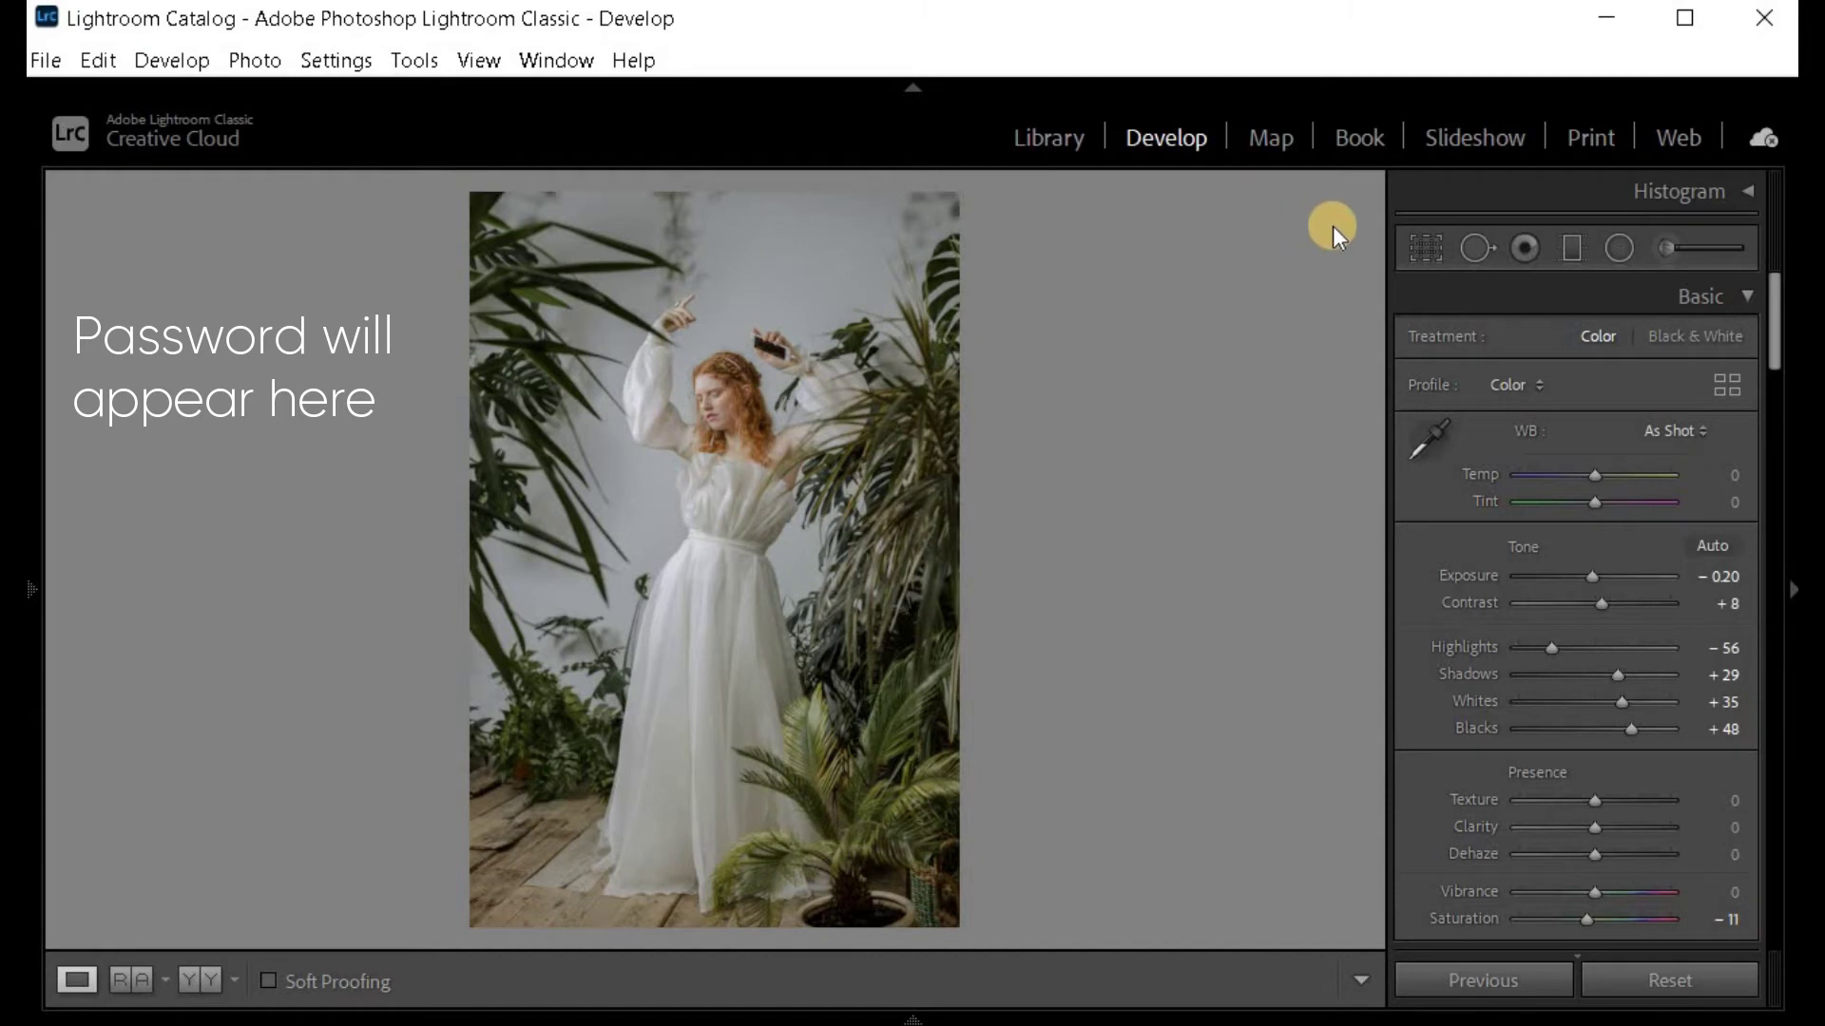
# Shape the RGB tone curve with points at 31, 71, 116→127 and 199→183, capping whites at 227.
pyautogui.moveTo(1774, 344); pyautogui.dragTo(1779, 430)
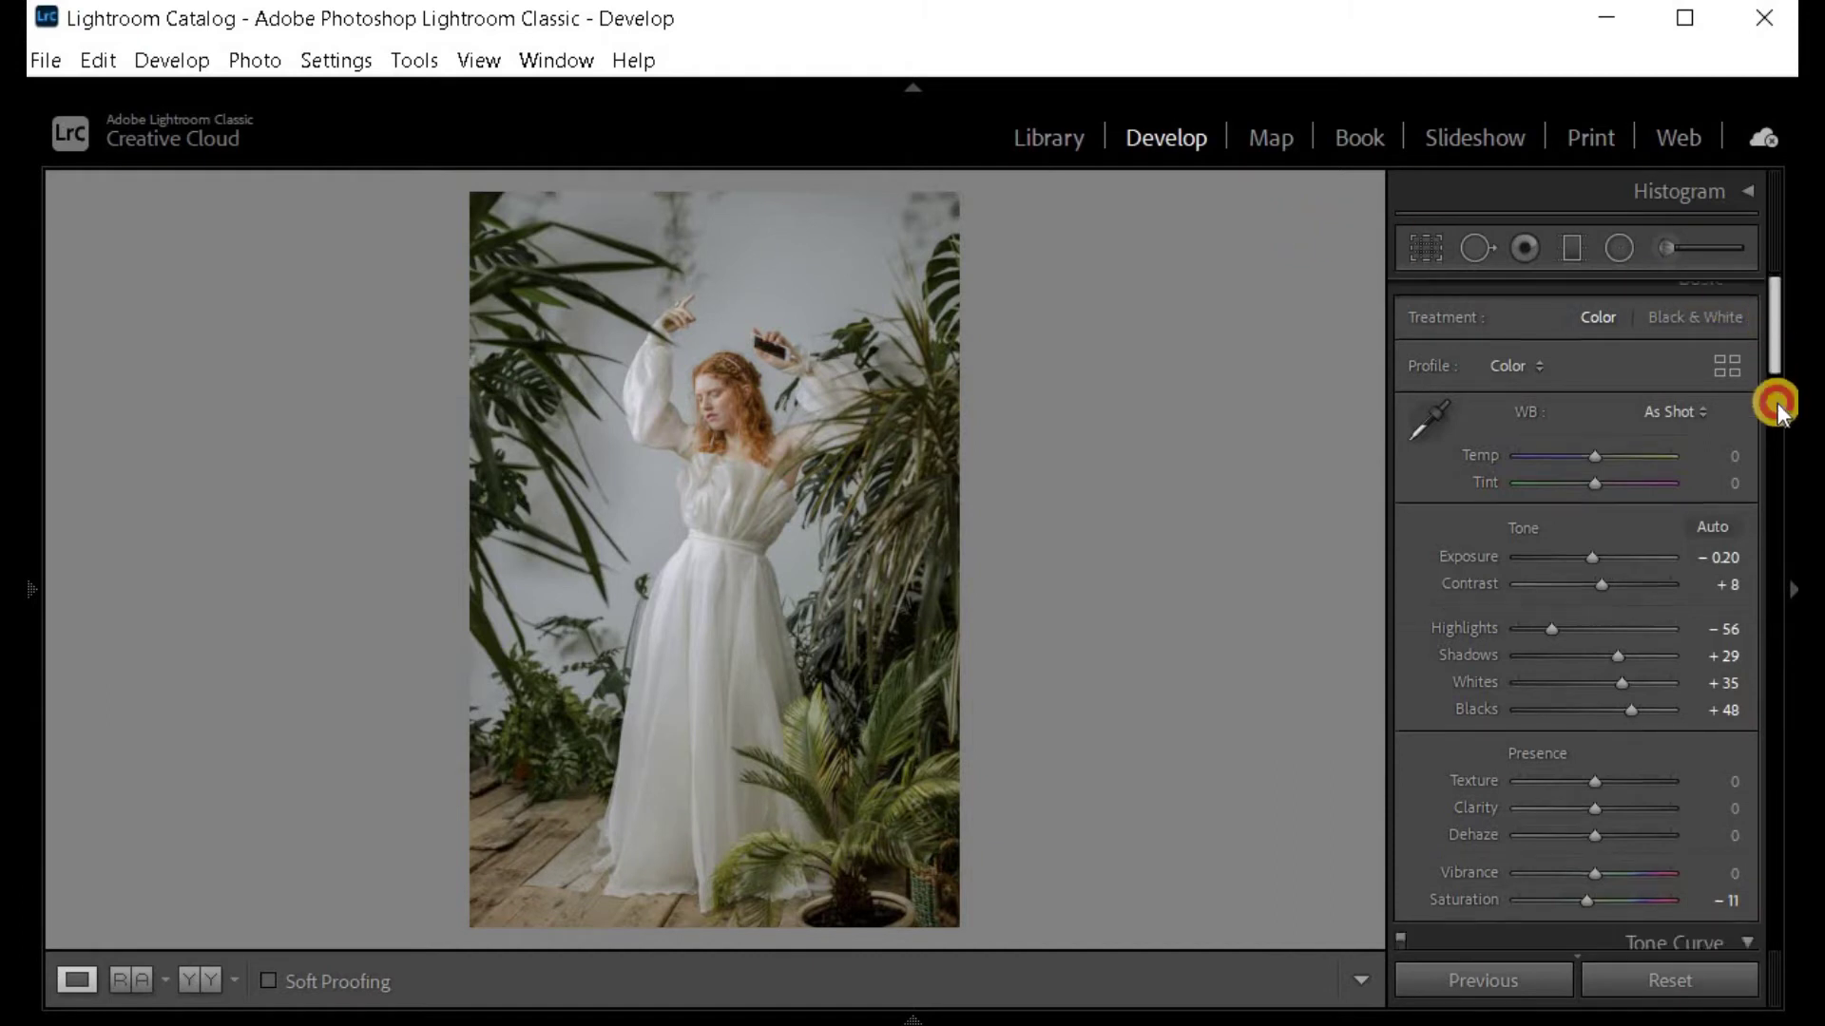
pyautogui.click(1561, 388)
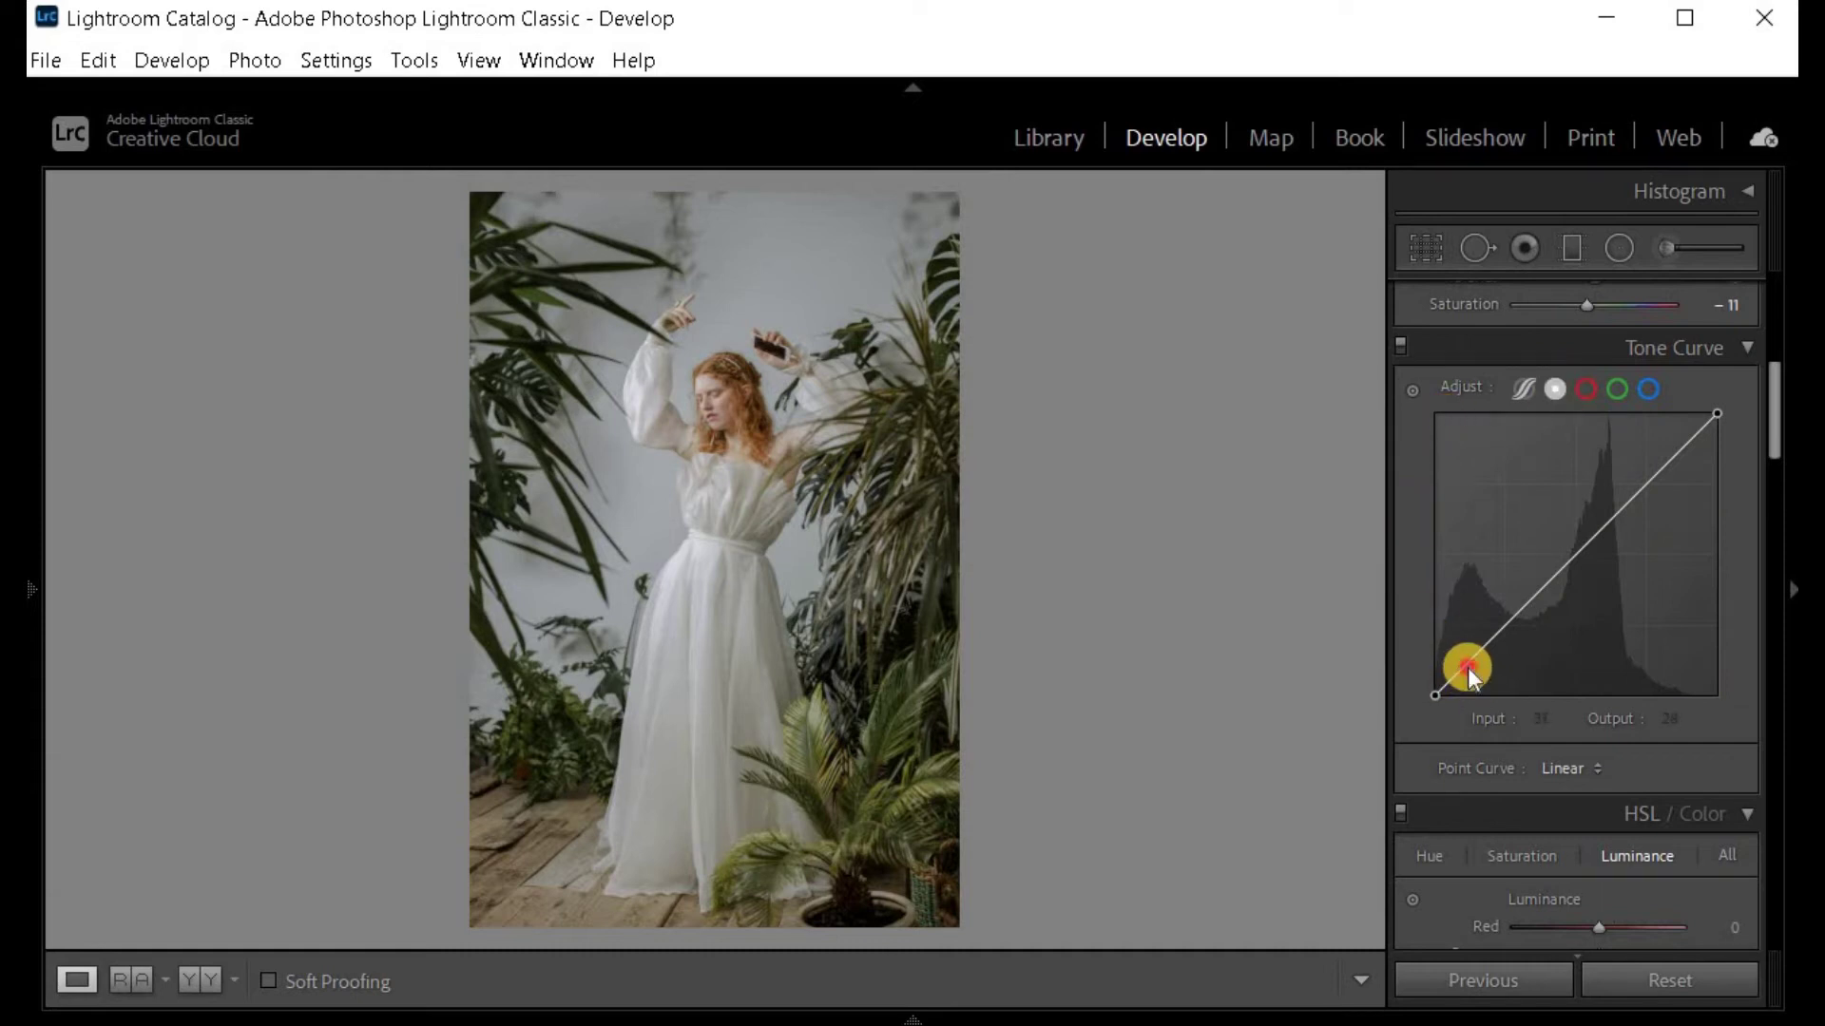
pyautogui.click(1468, 667)
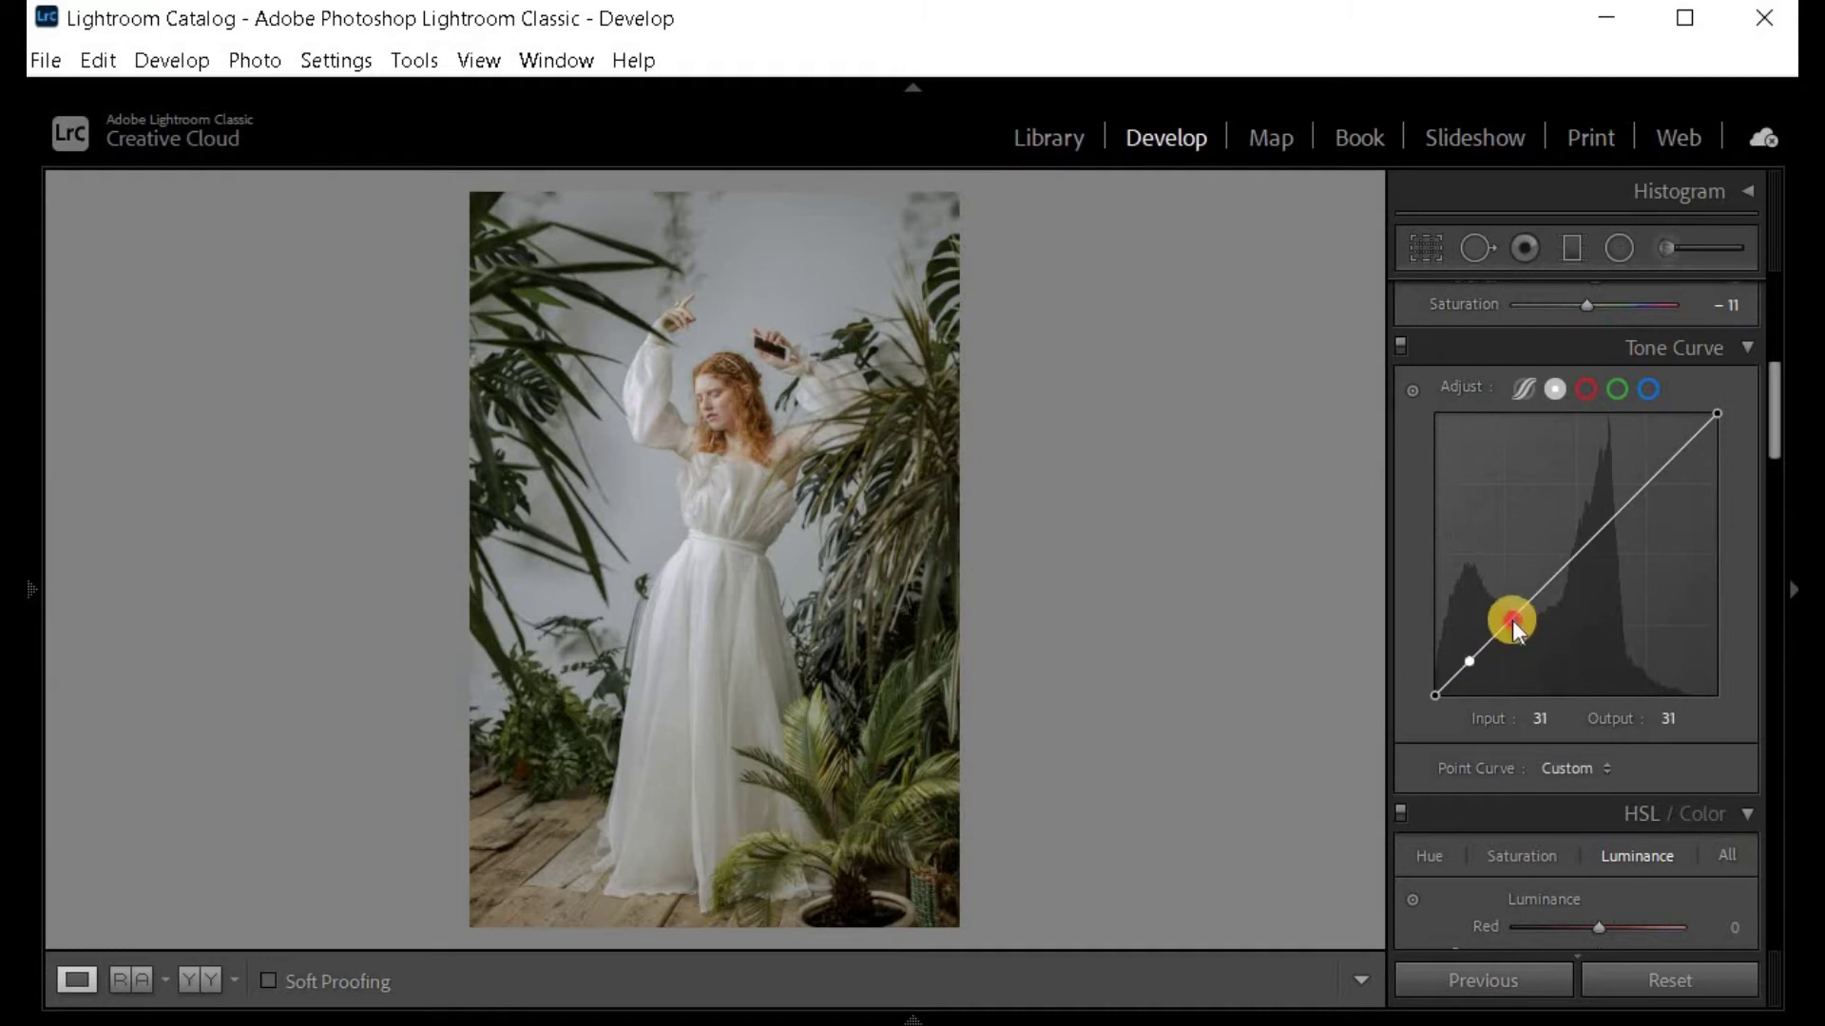
pyautogui.click(1512, 620)
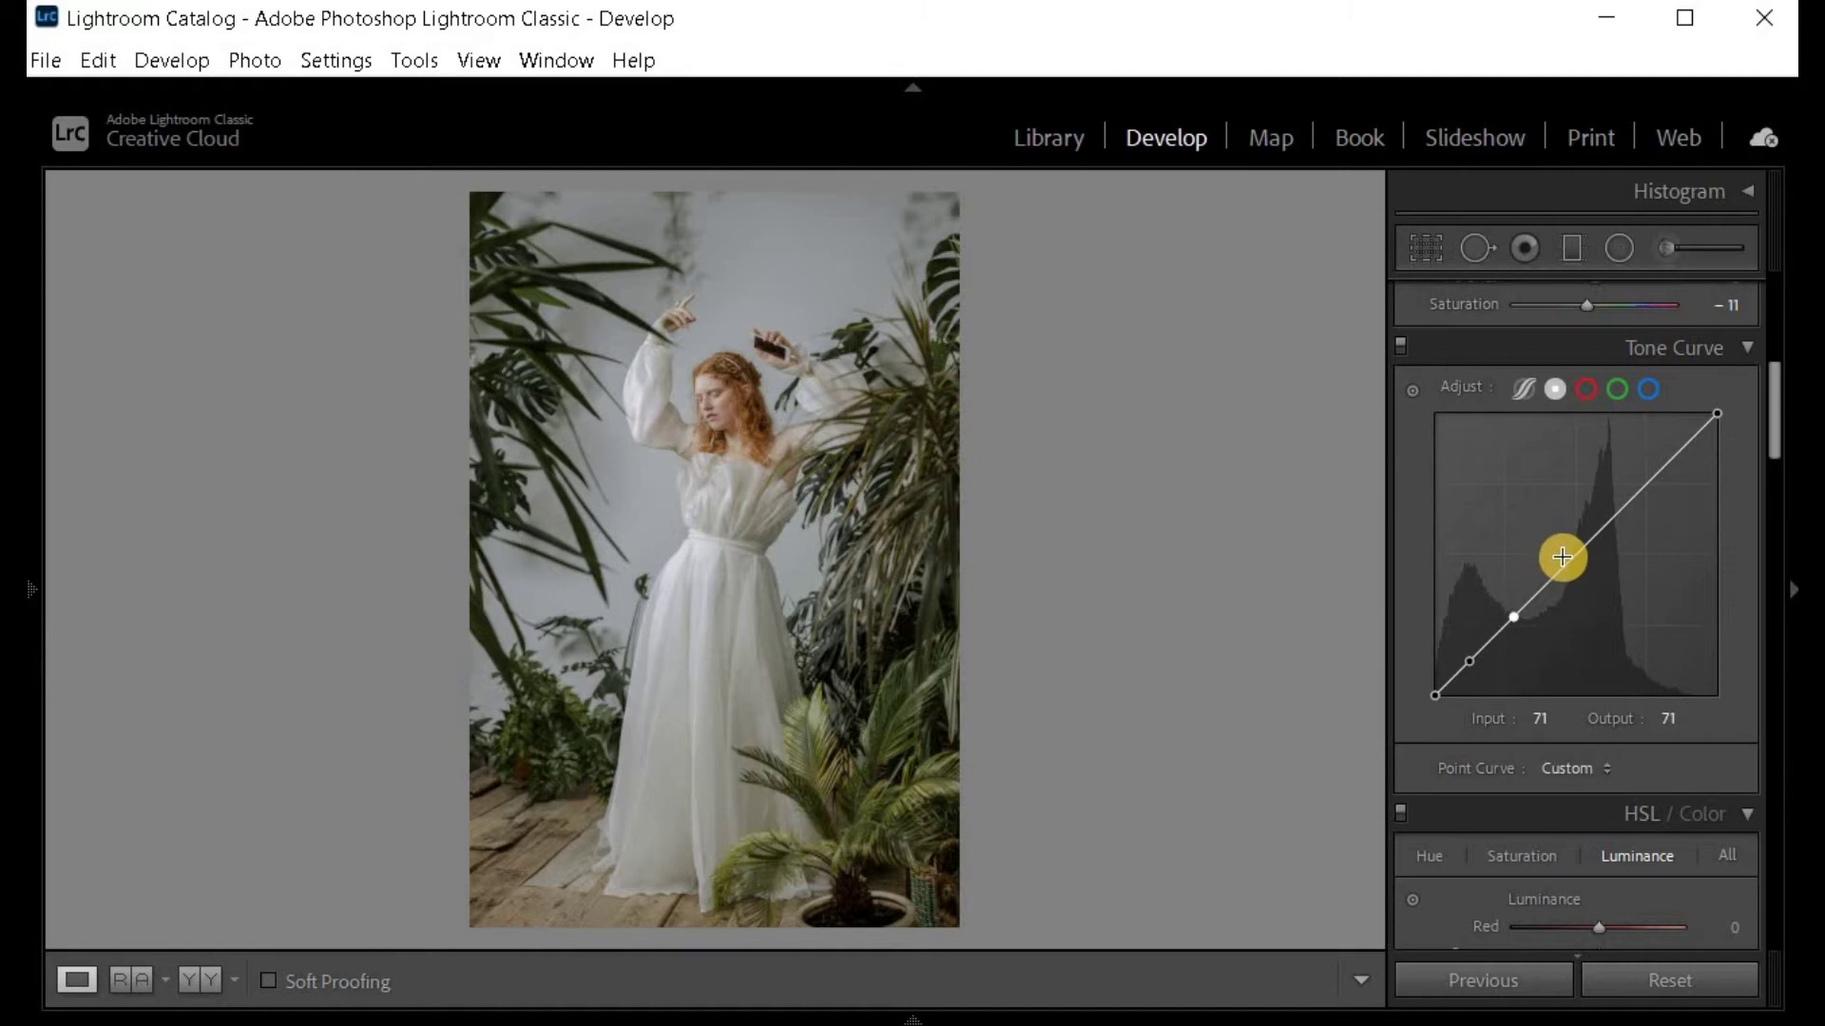
pyautogui.moveTo(1563, 567); pyautogui.dragTo(1563, 555)
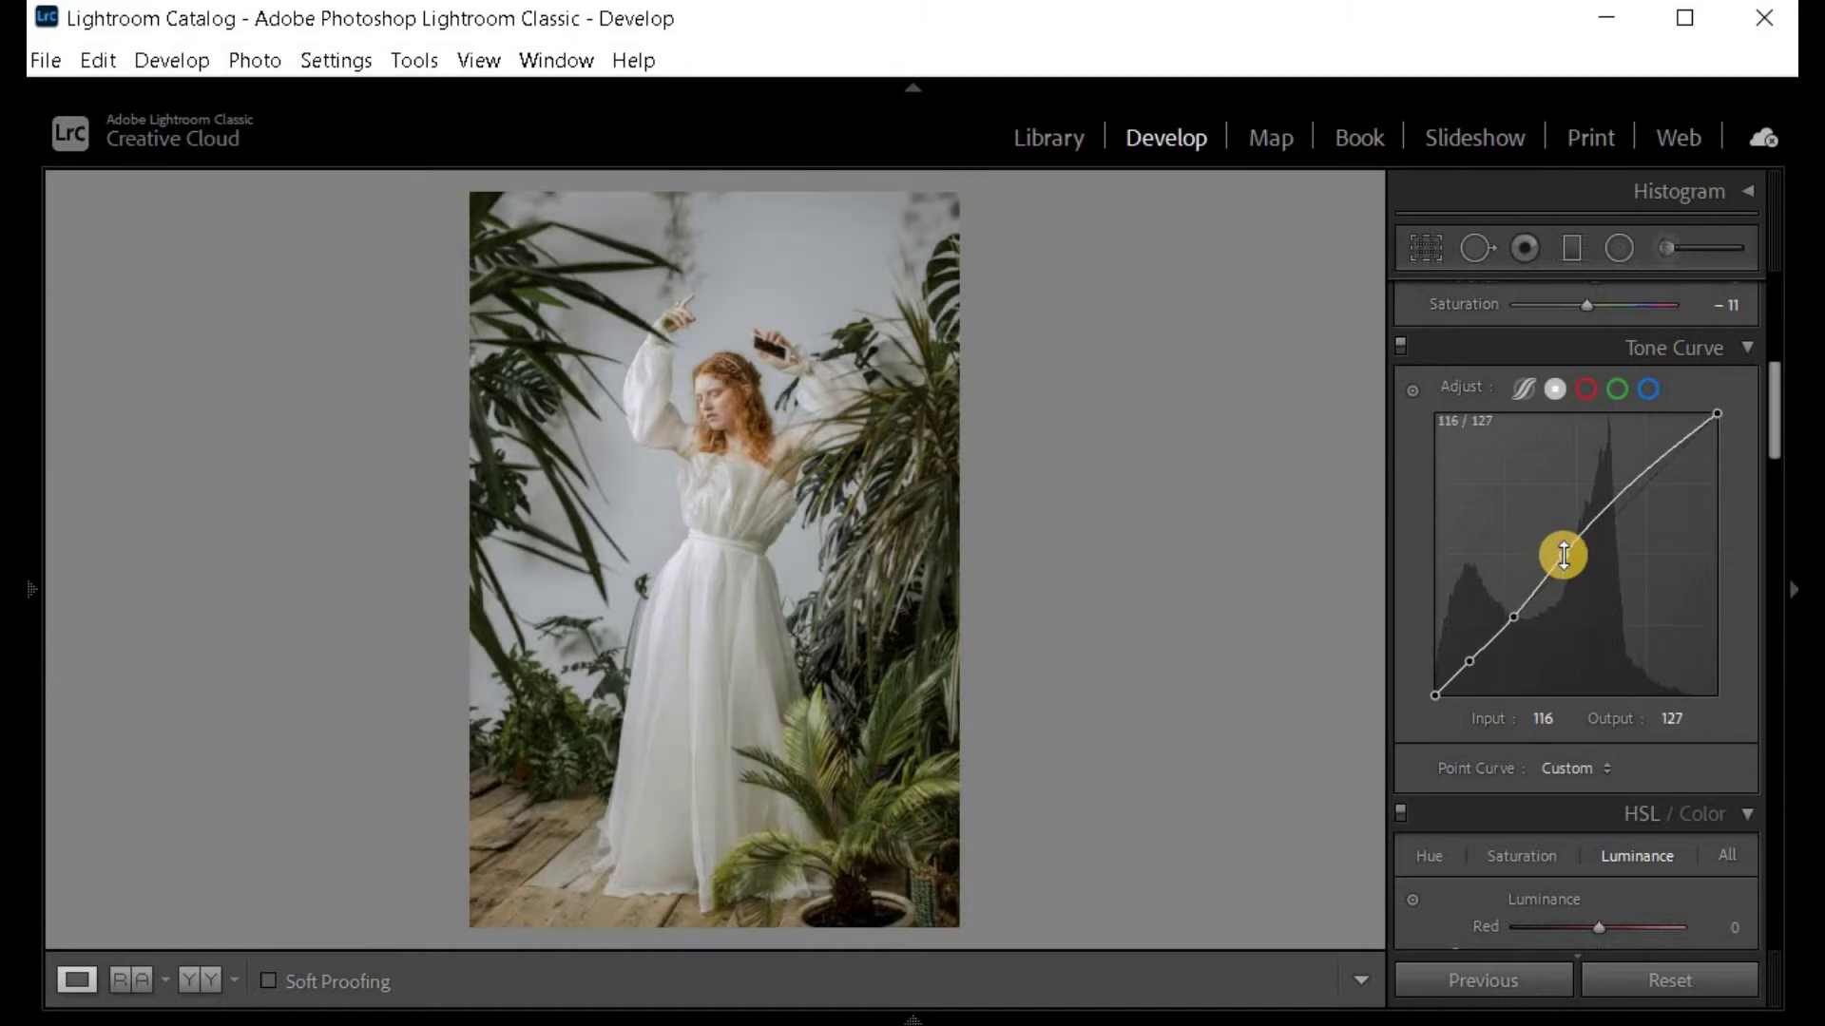
pyautogui.click(1656, 492)
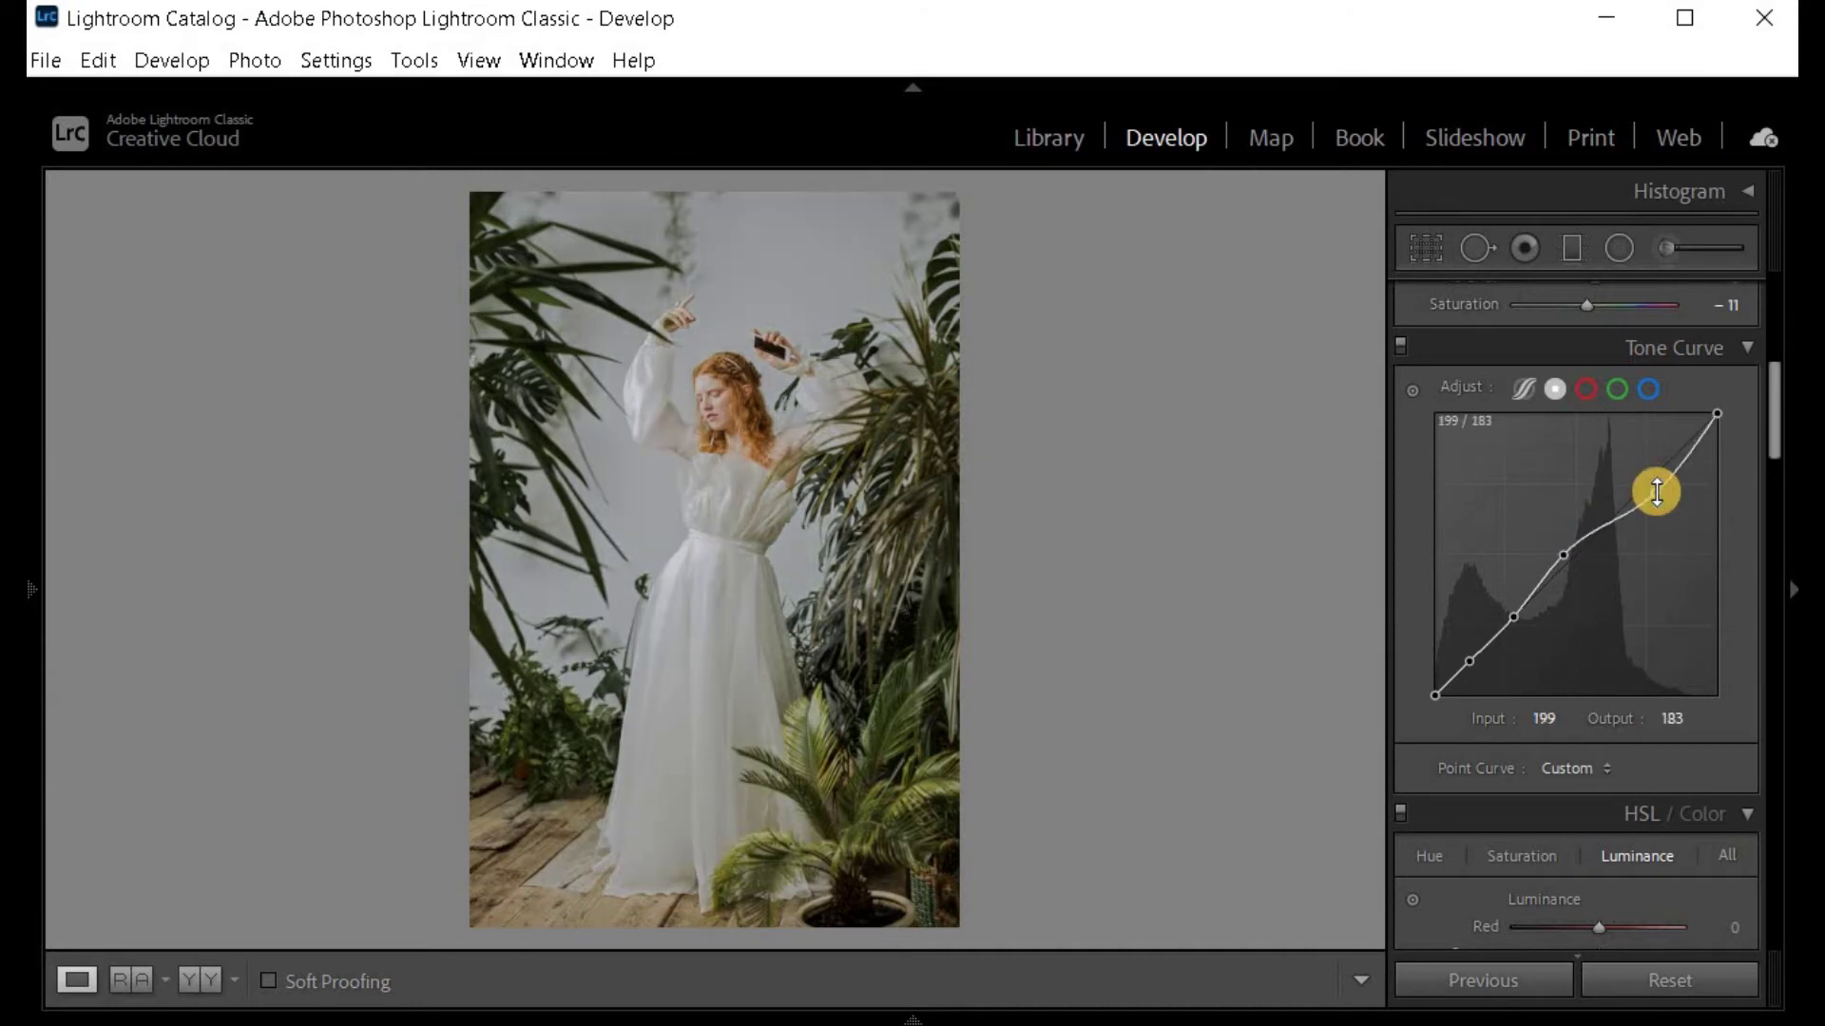
pyautogui.moveTo(1725, 428); pyautogui.dragTo(1735, 445)
pyautogui.click(1582, 390)
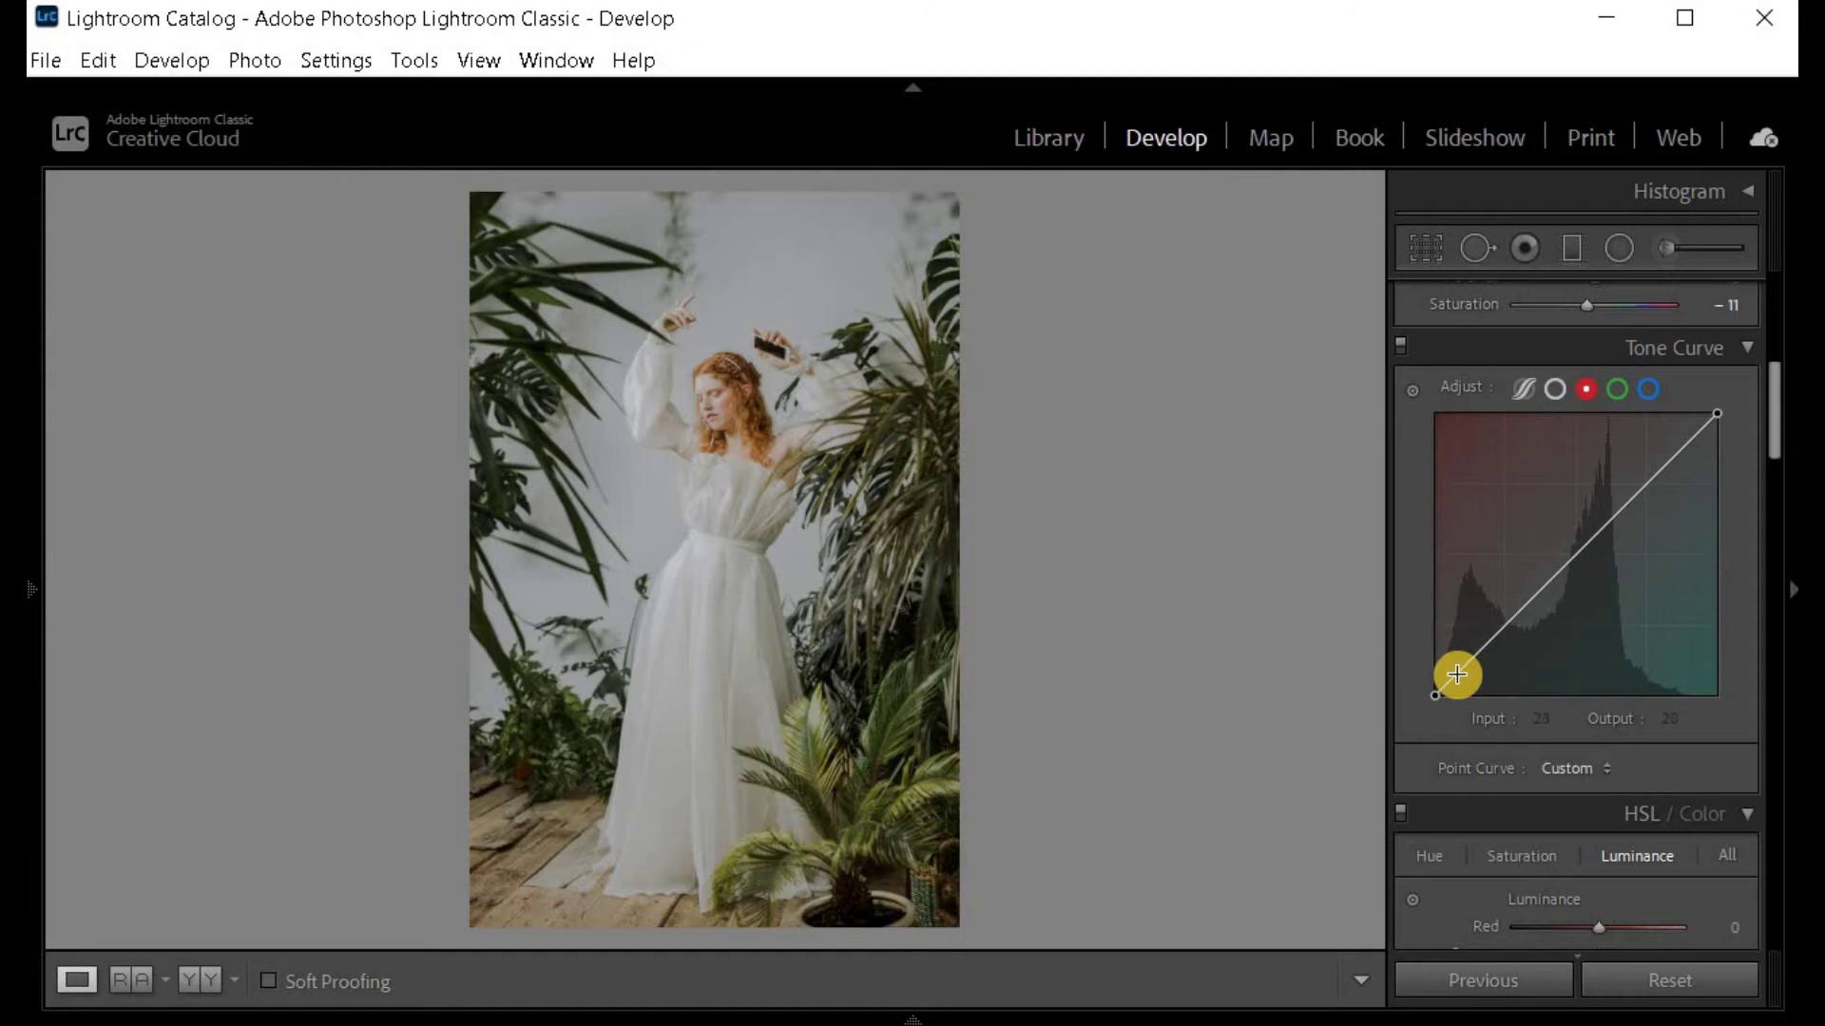
# Add Red curve points lifting the midtones, including 132→142 and 204→201.
pyautogui.click(1460, 672)
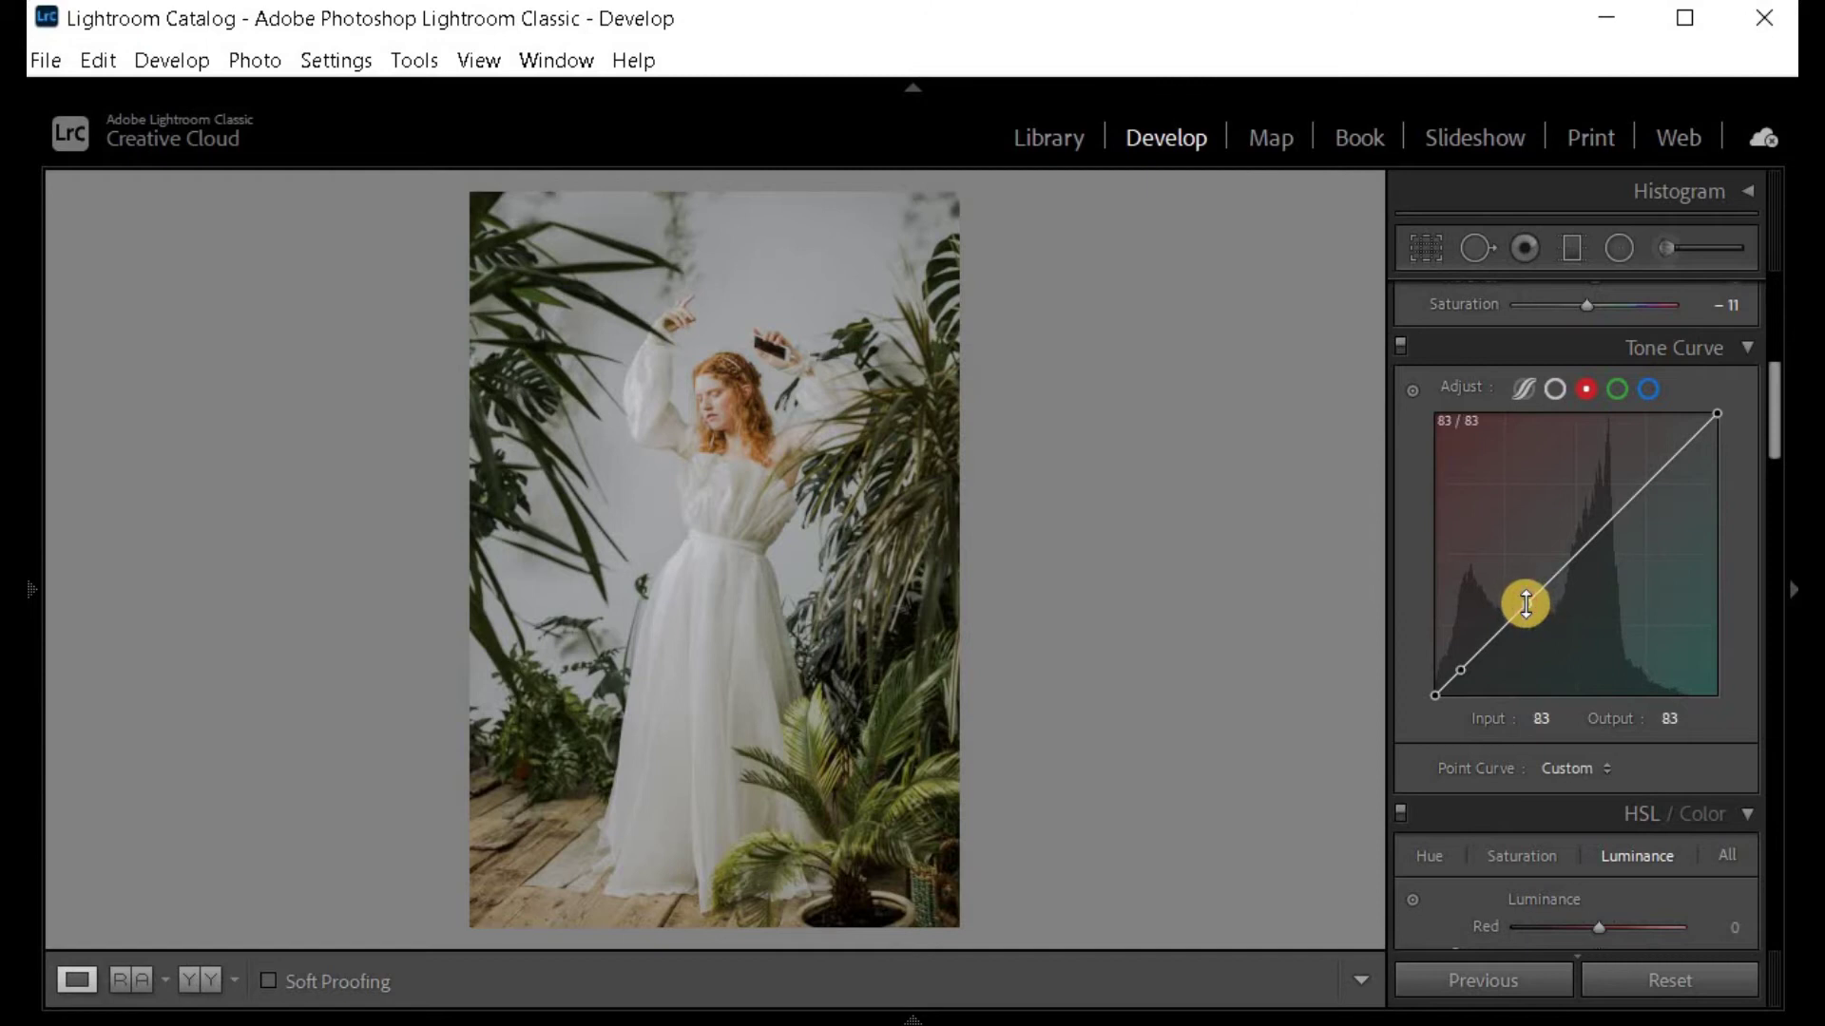
pyautogui.click(1525, 604)
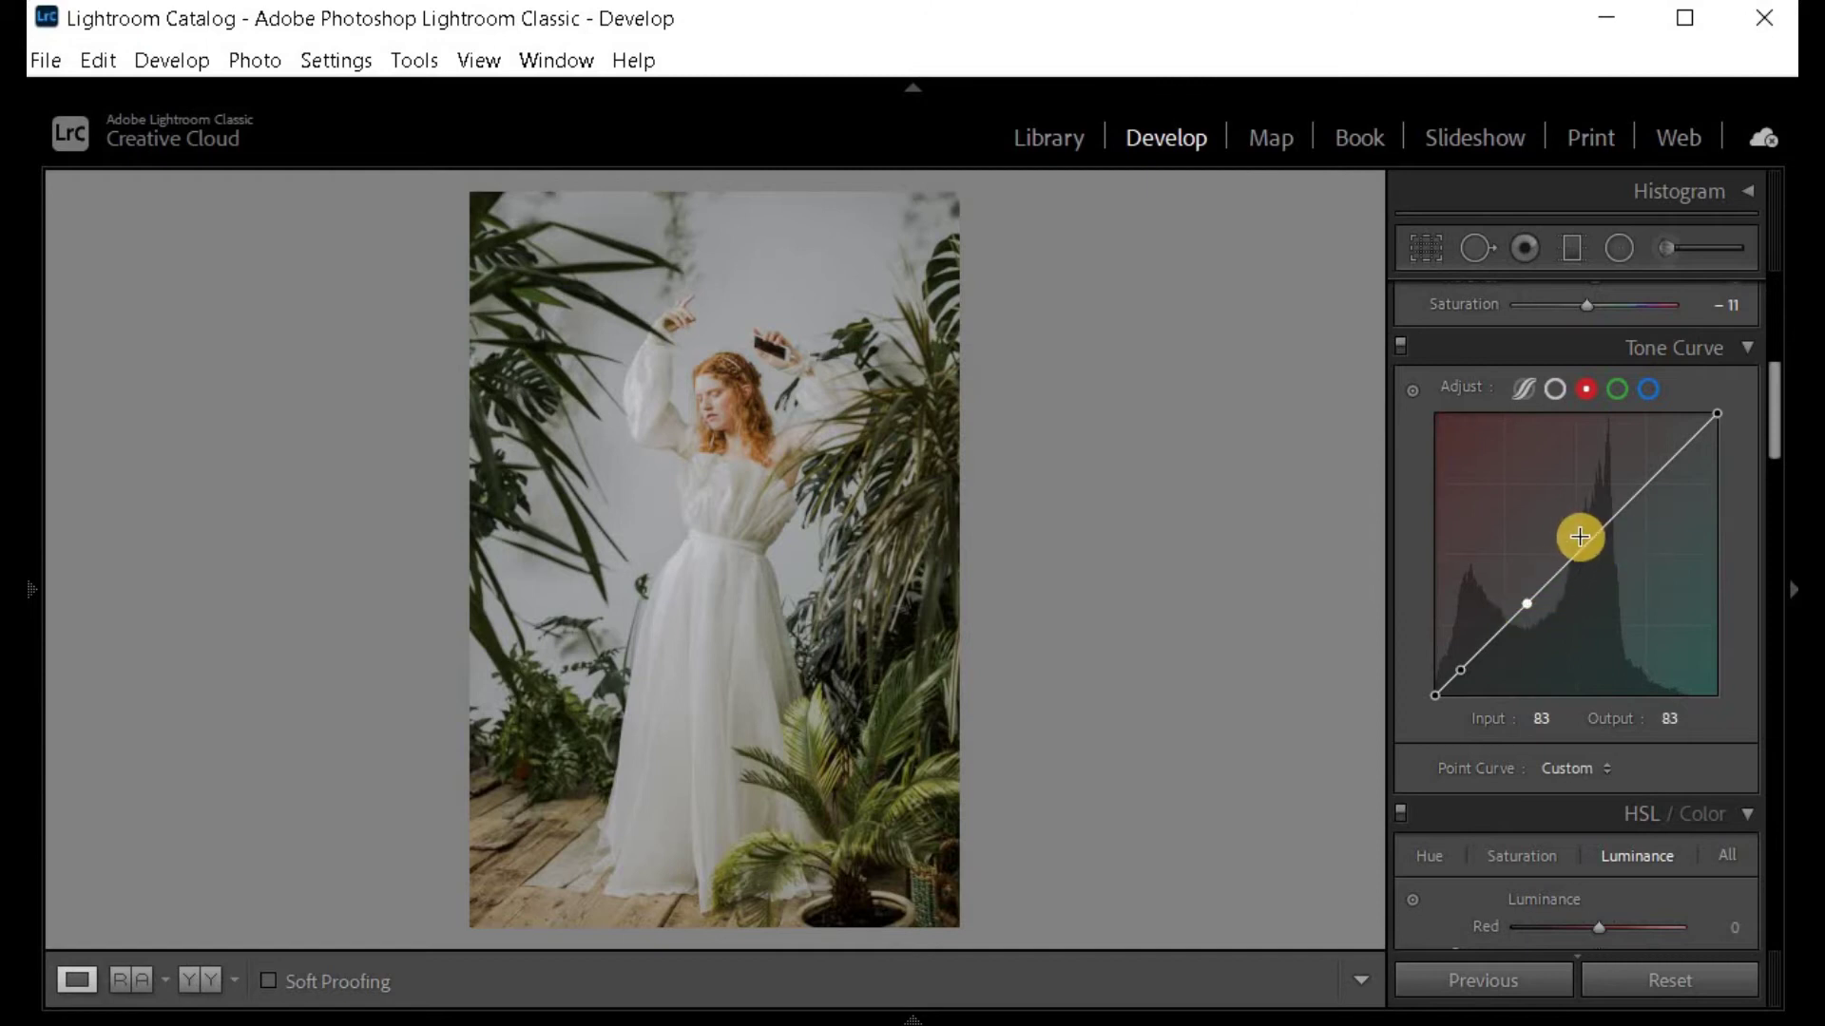
pyautogui.click(1579, 537)
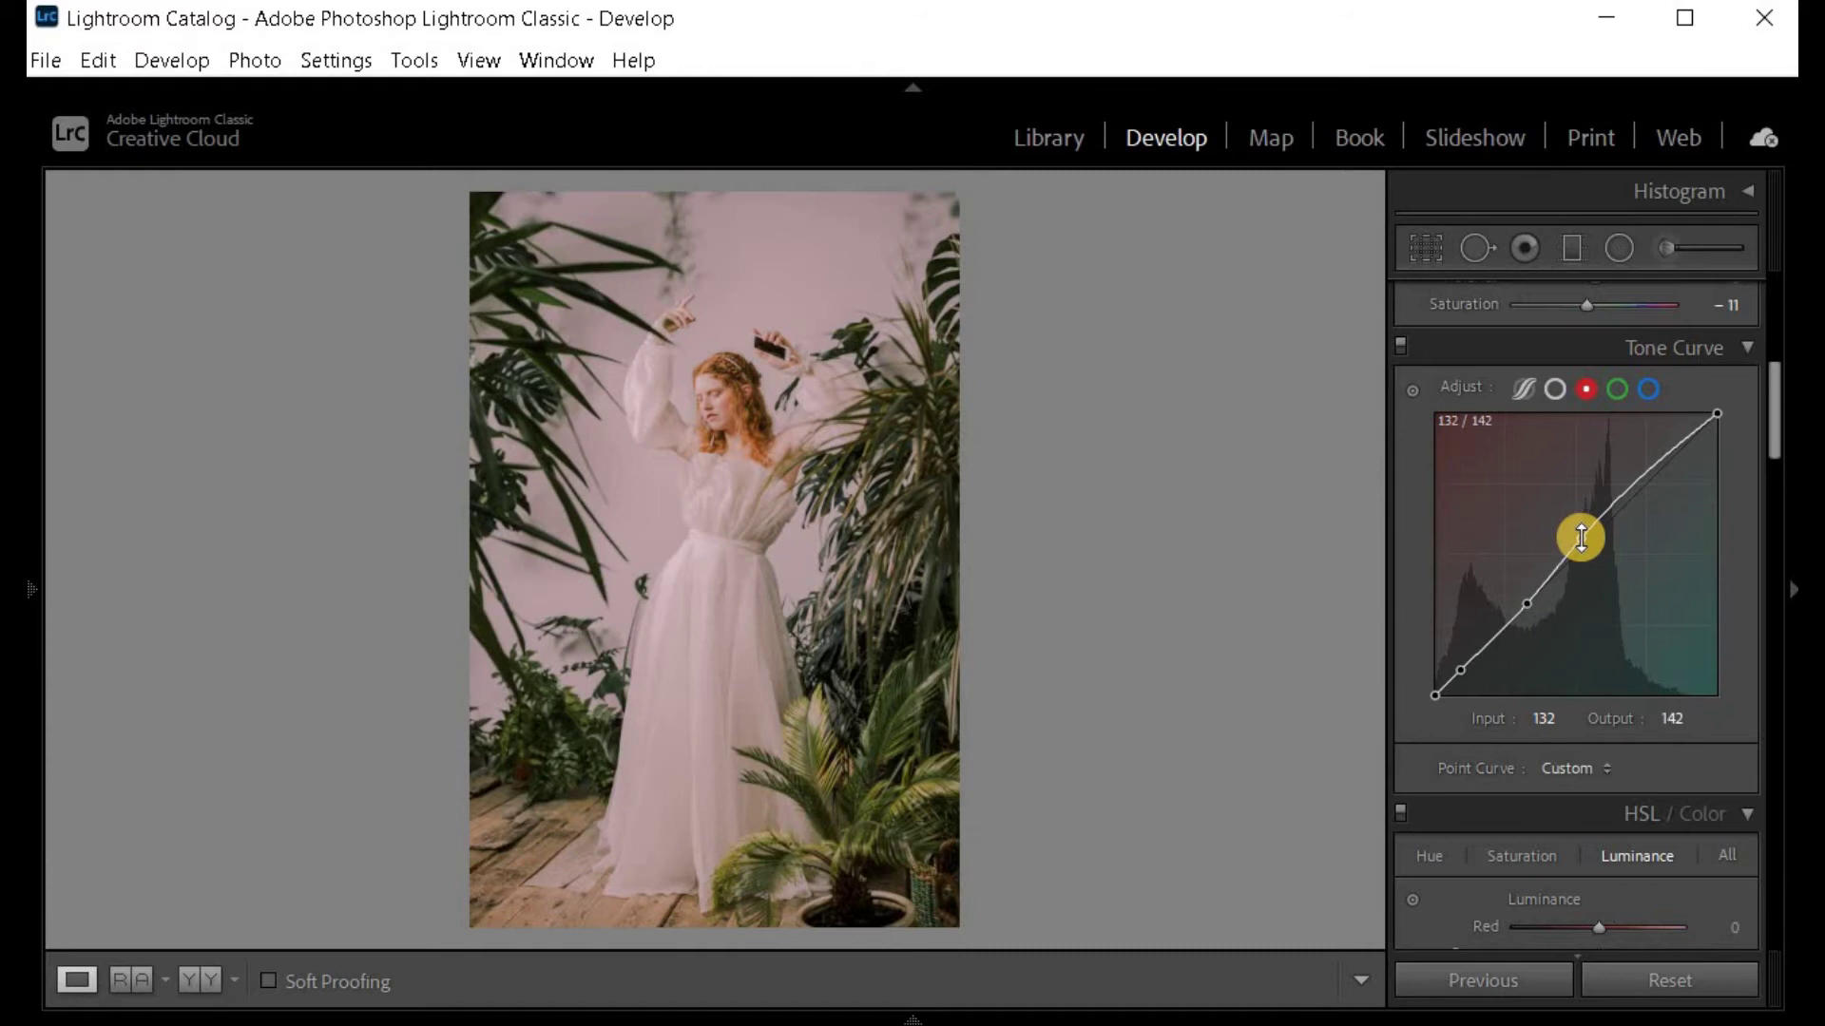
pyautogui.click(1658, 471)
# Copy the Red channel curve settings and paste them onto the Green channel.
pyautogui.rightClick(1440, 420)
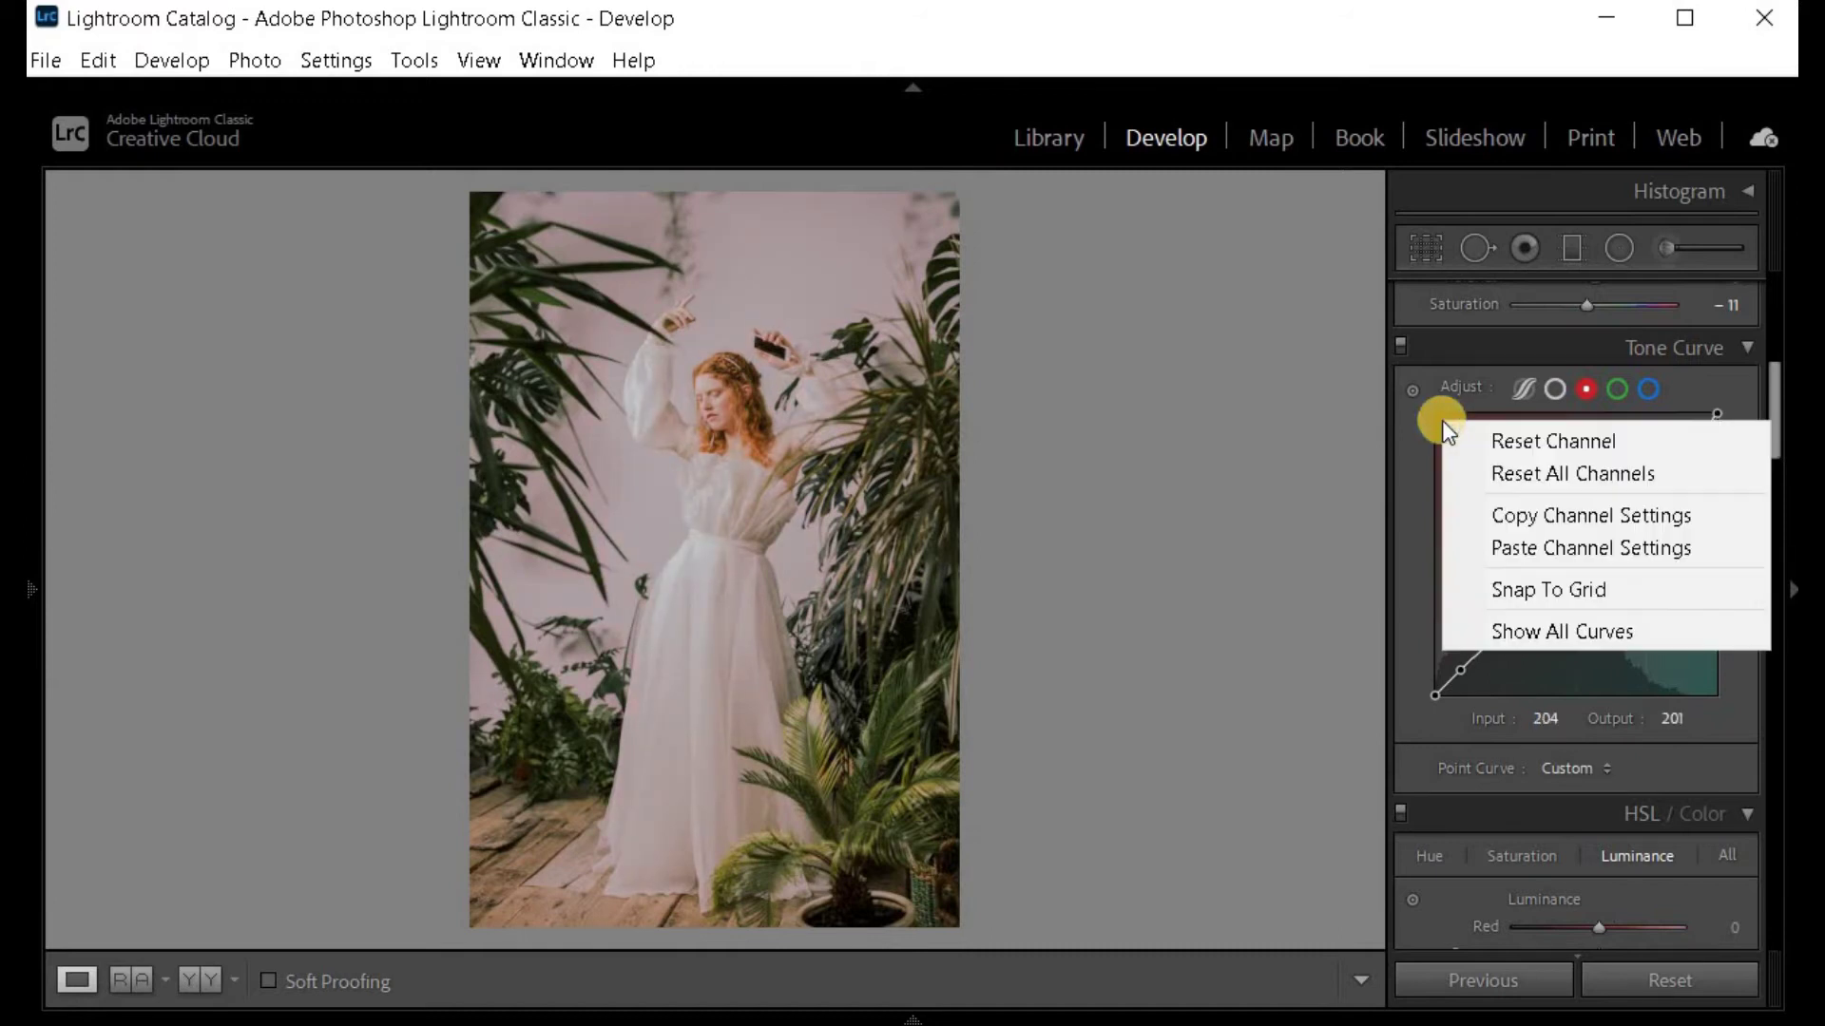
pyautogui.click(1531, 514)
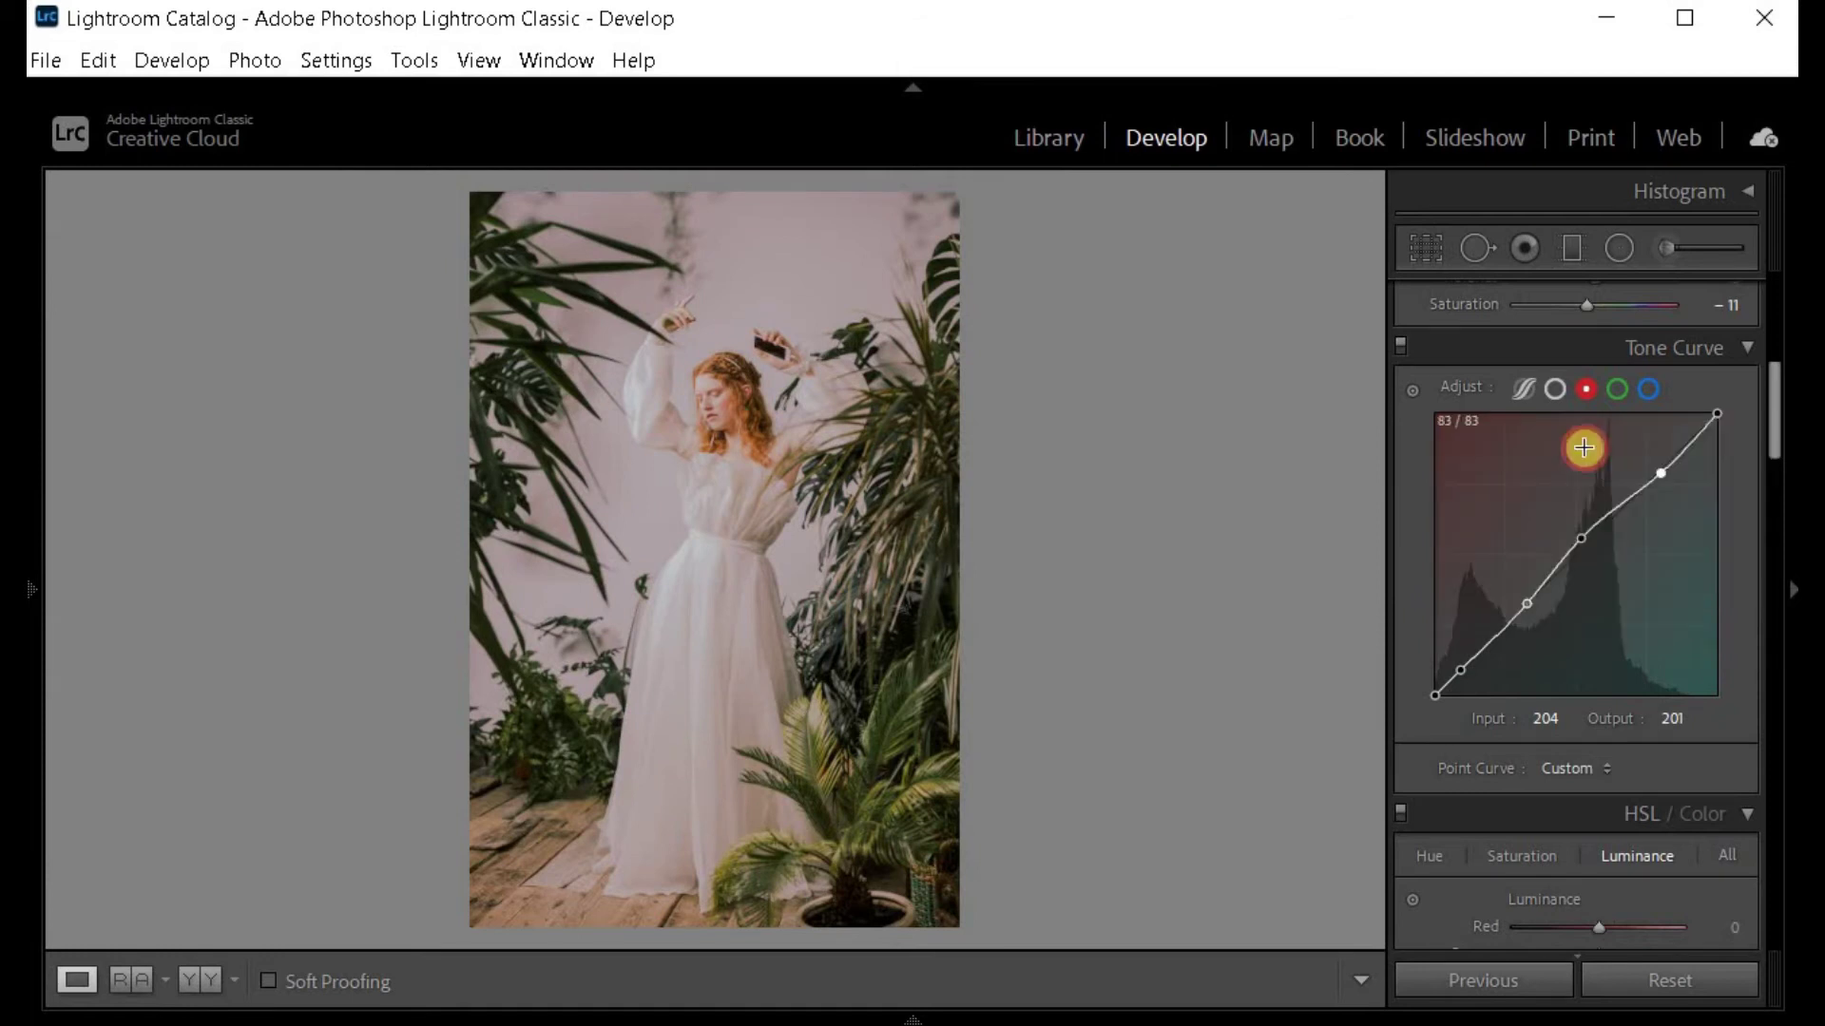
pyautogui.click(1608, 390)
pyautogui.rightClick(1446, 423)
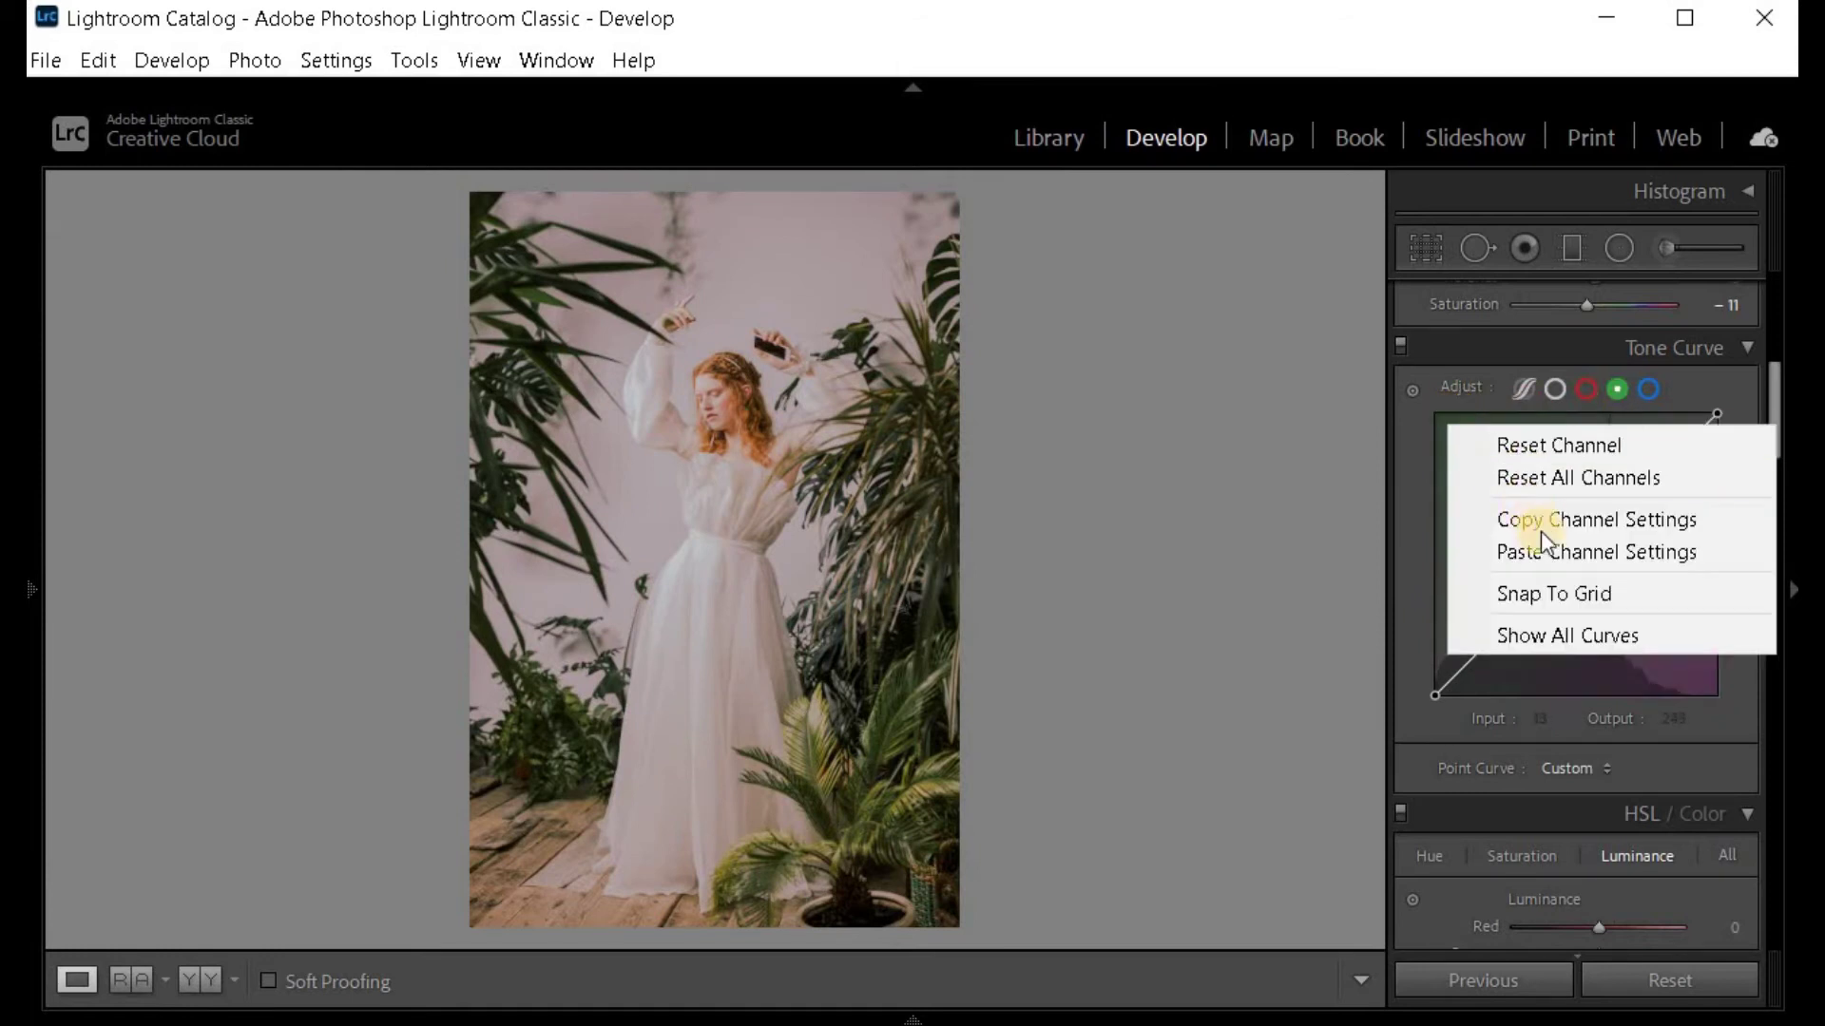
pyautogui.click(1542, 551)
pyautogui.click(1648, 389)
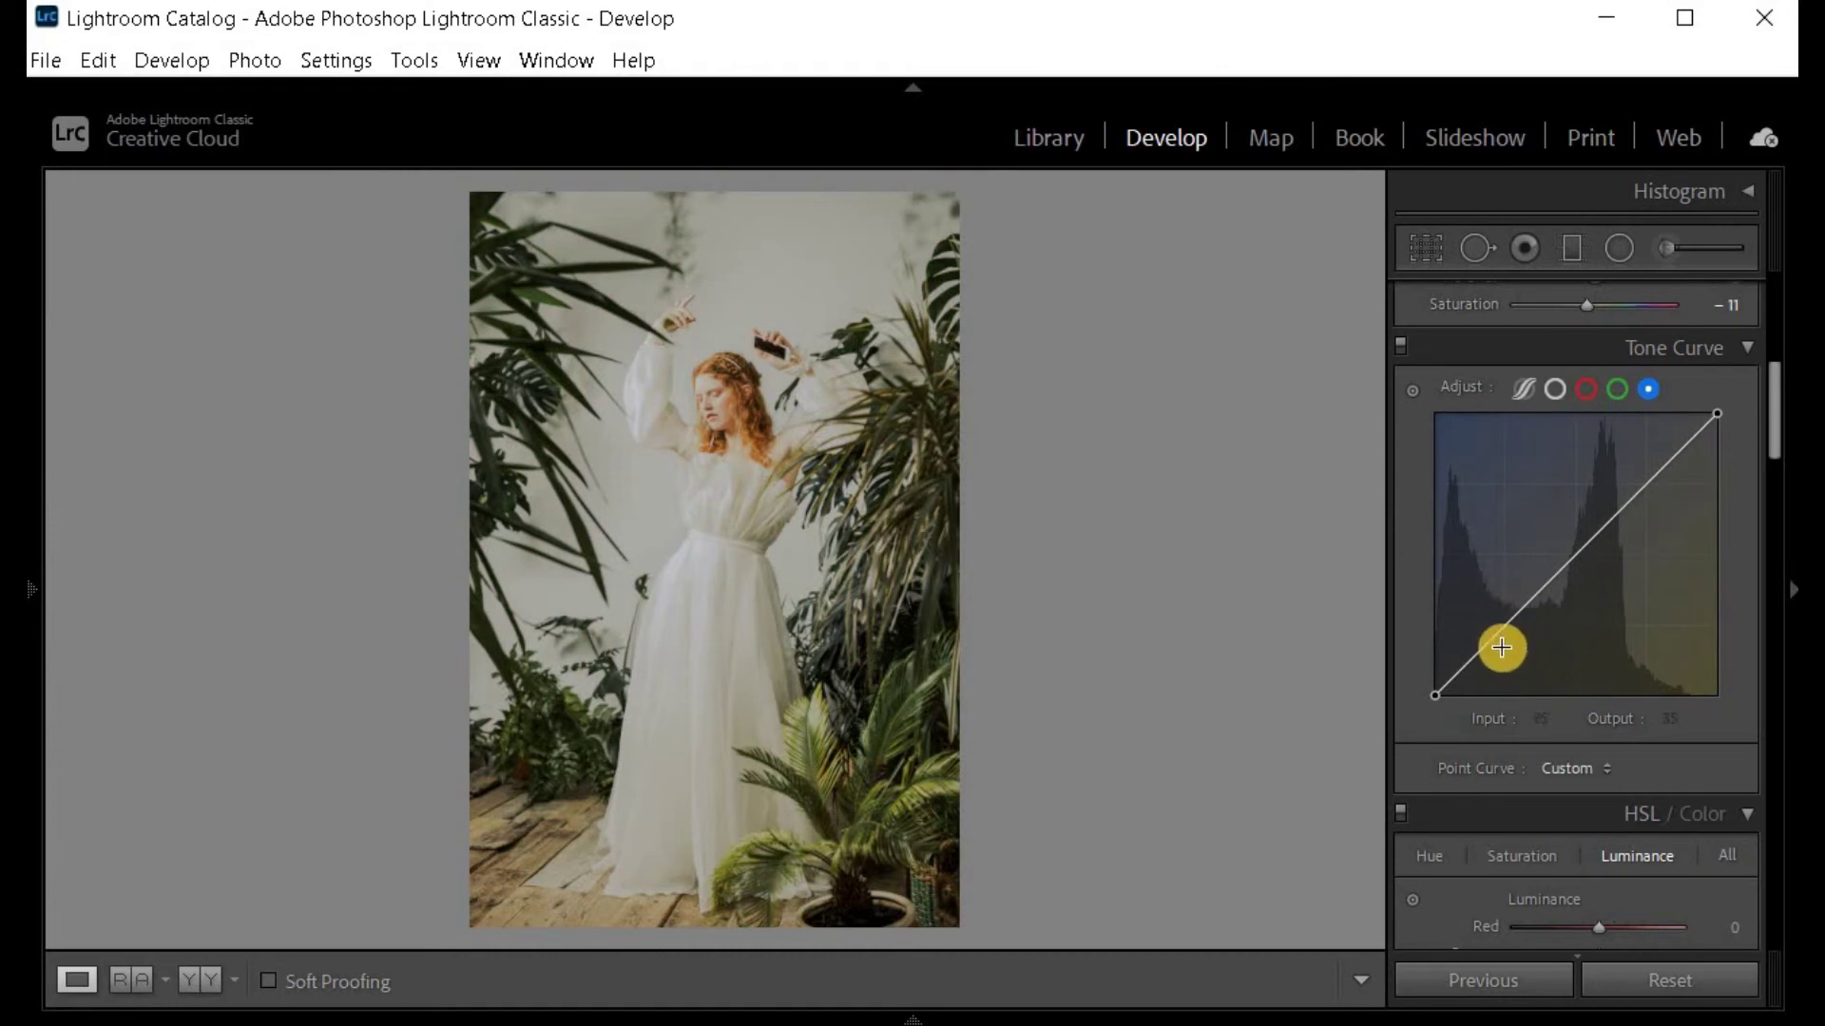
# Shape the Blue curve with points 63→49, 119→121 and 178→187.
pyautogui.moveTo(1502, 647); pyautogui.dragTo(1504, 644)
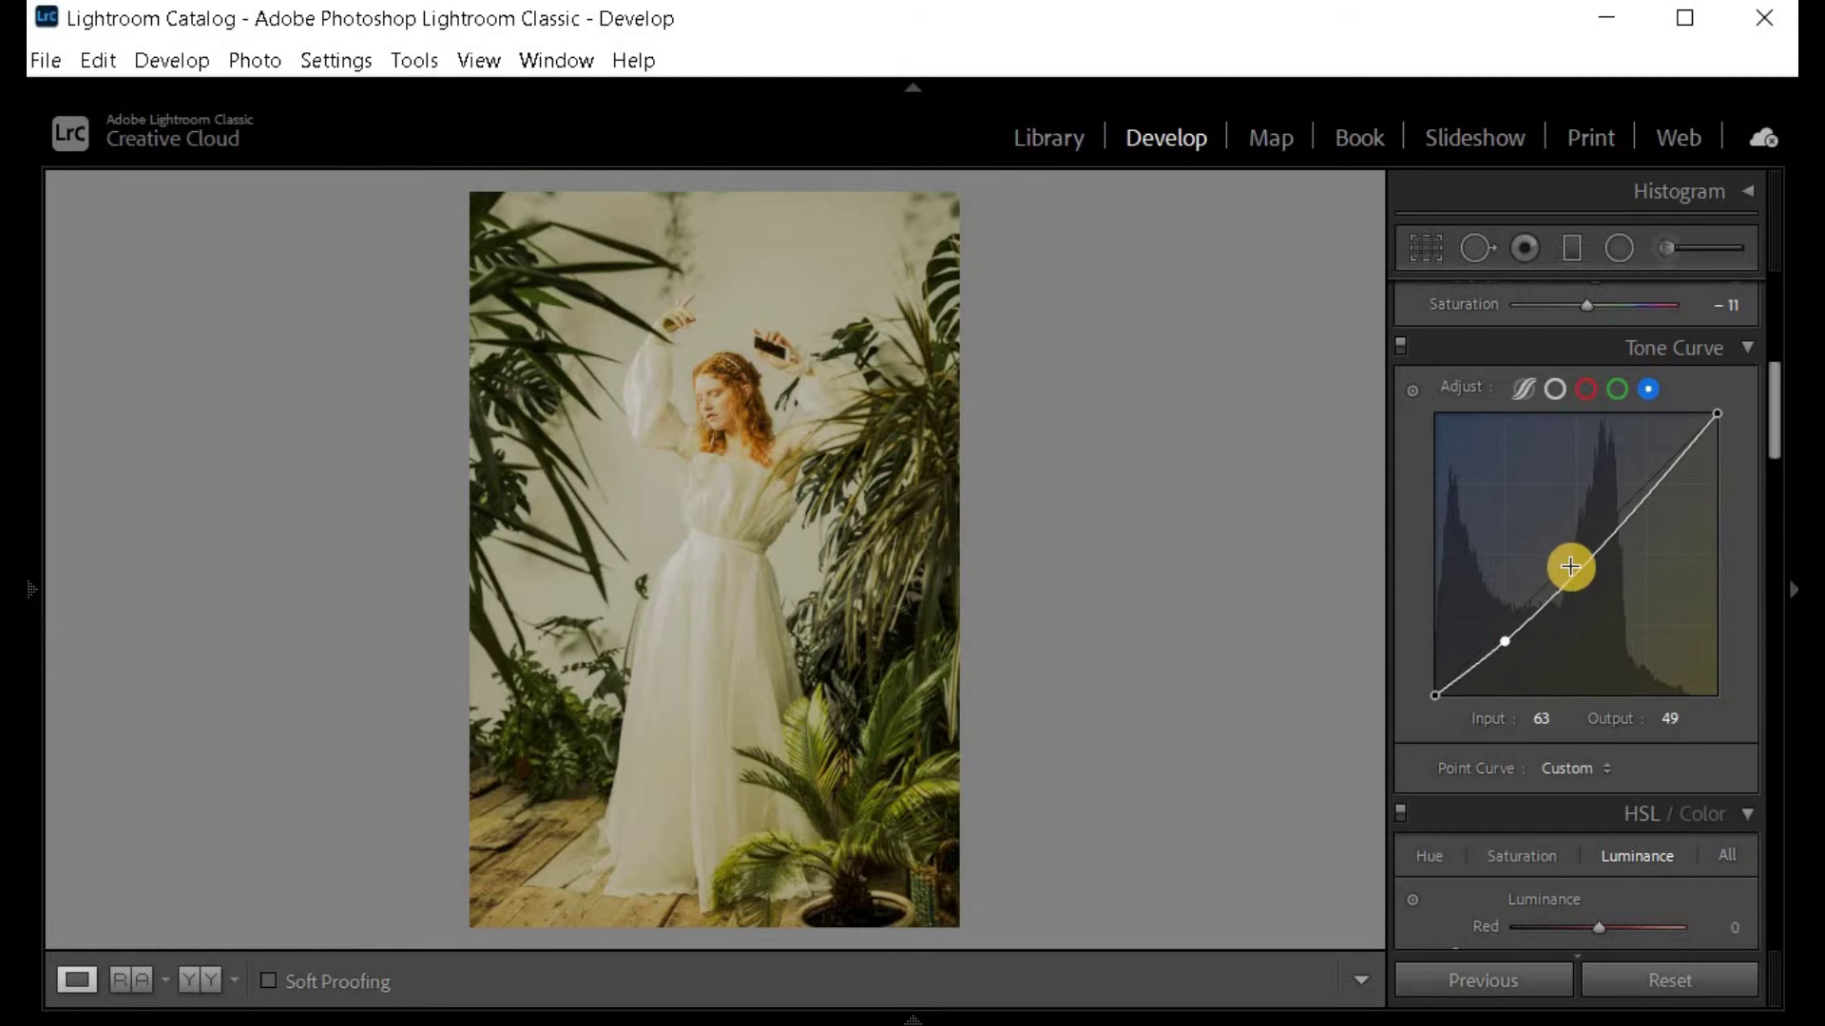
pyautogui.moveTo(1566, 561); pyautogui.dragTo(1566, 563)
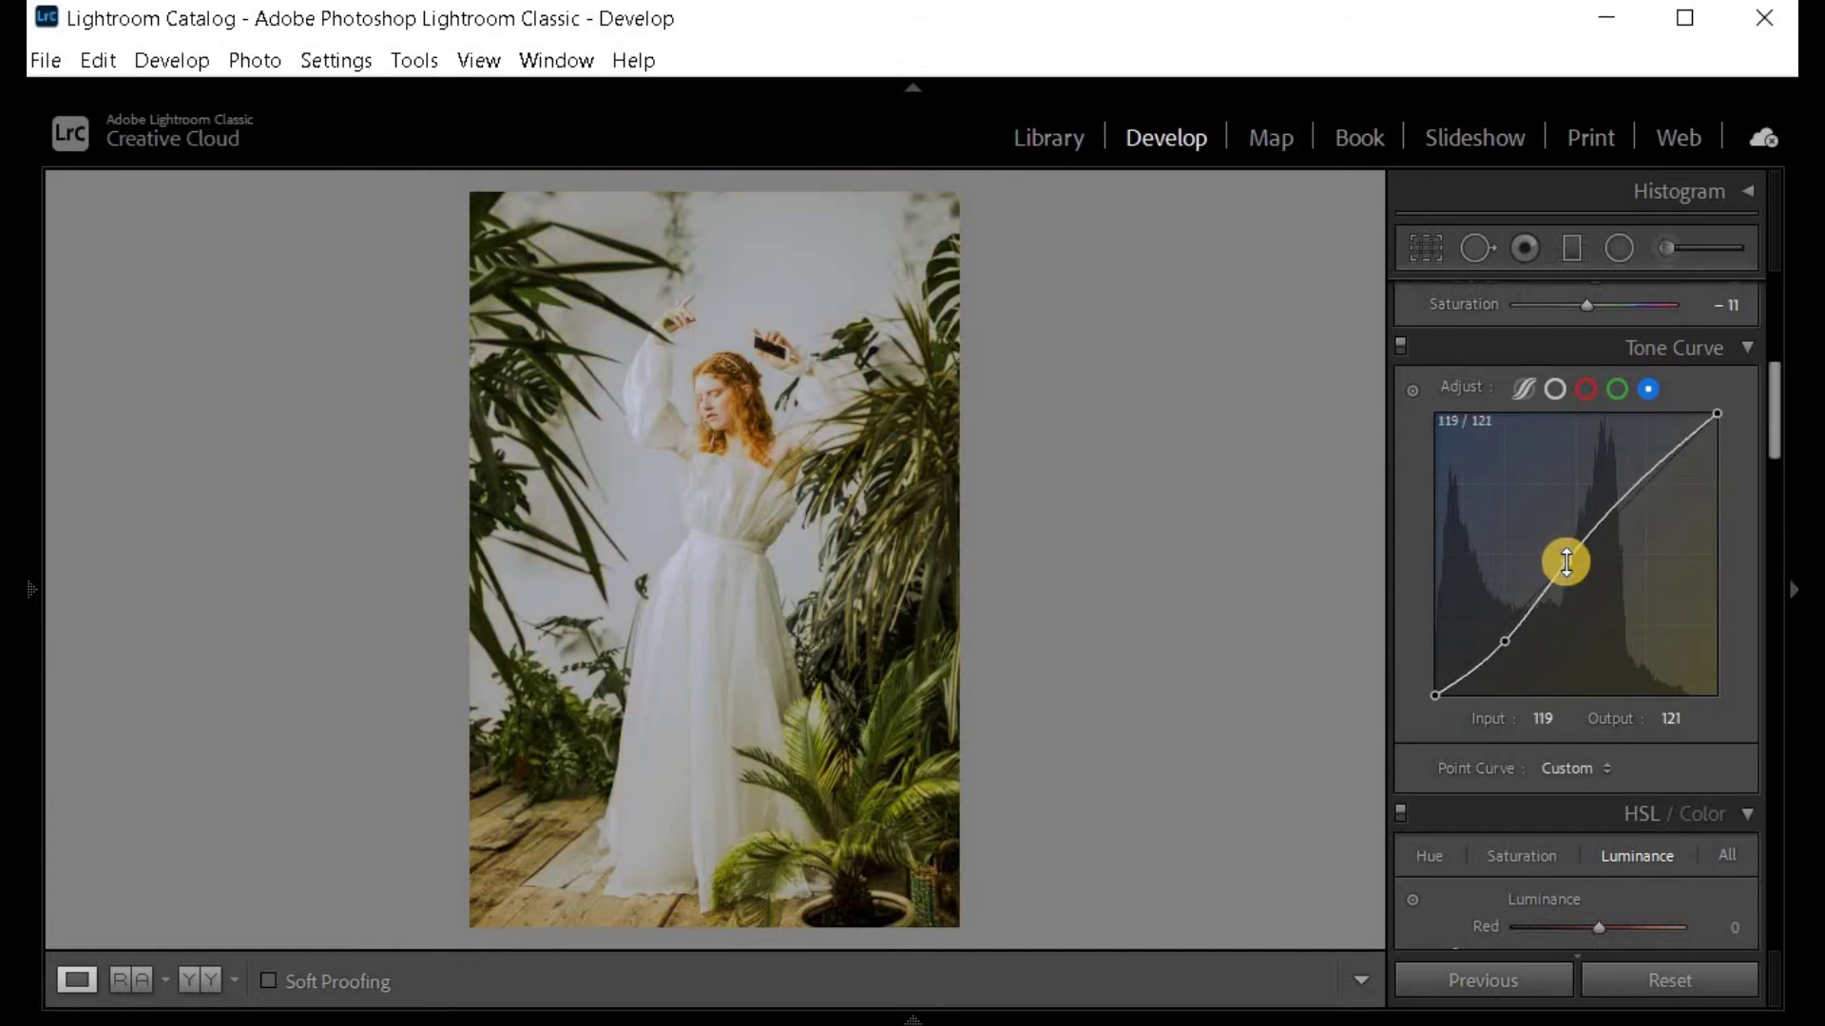
pyautogui.click(1633, 489)
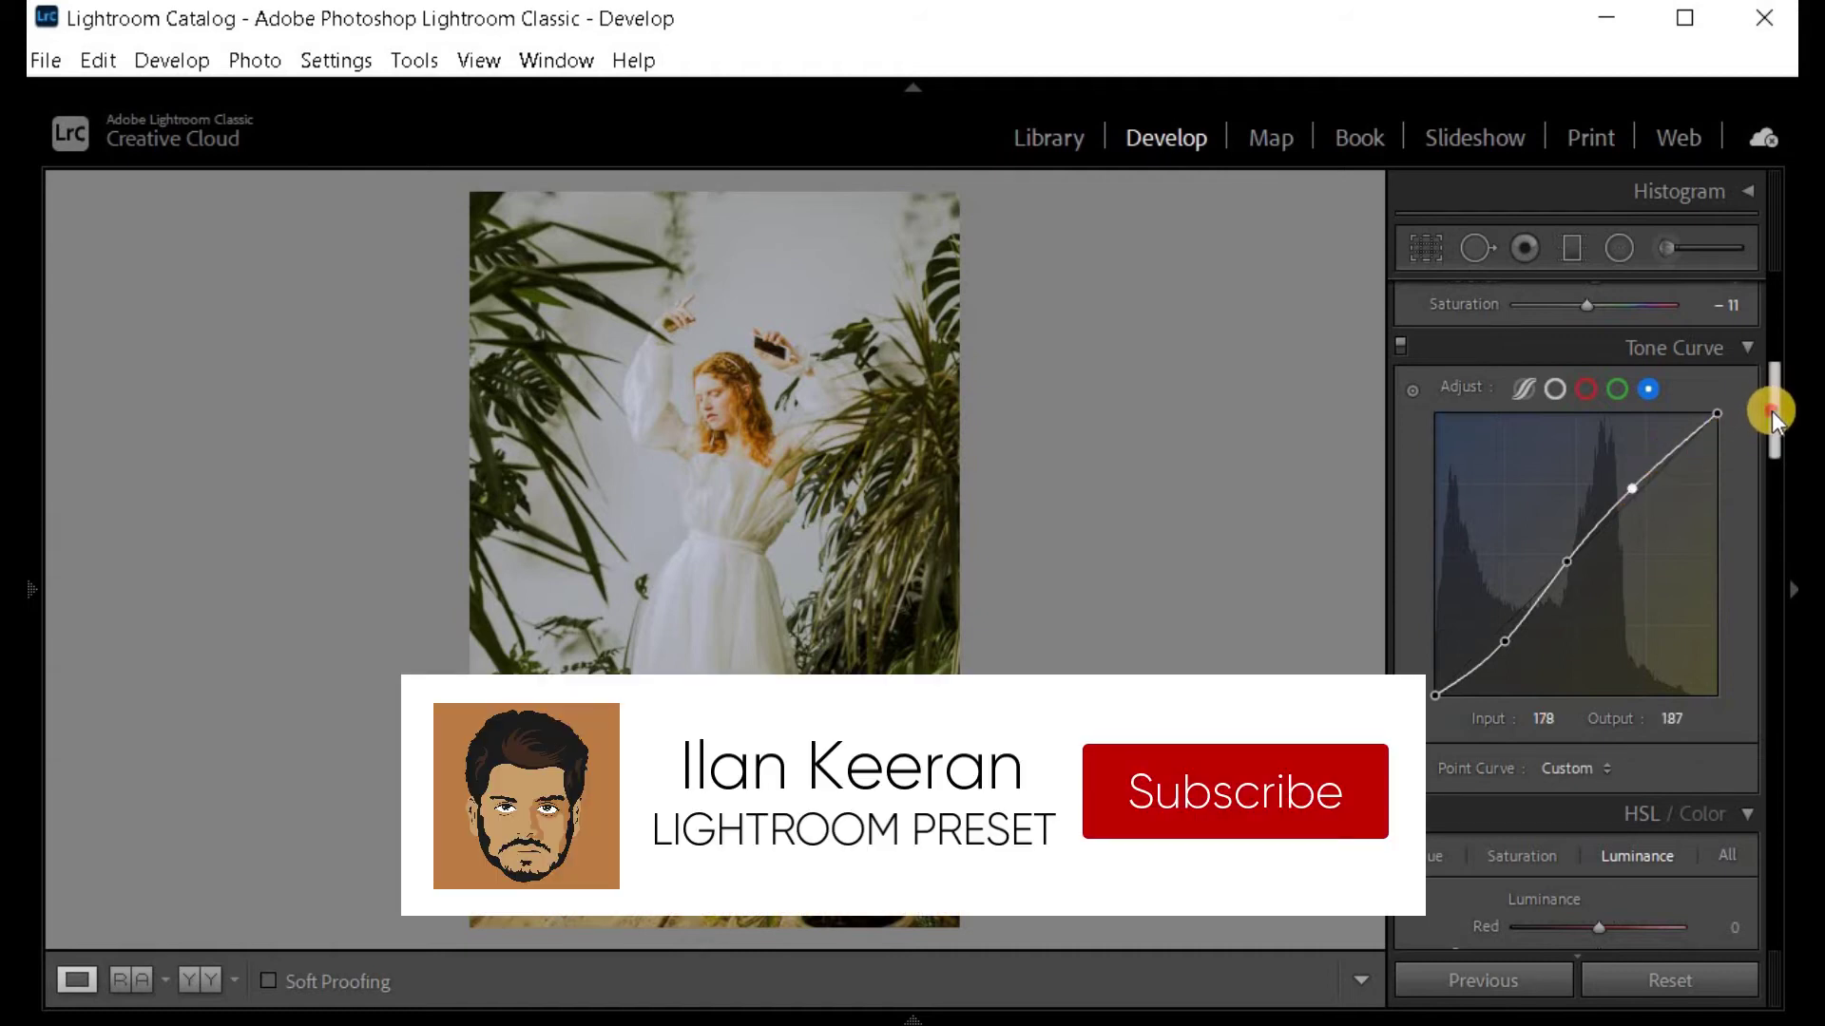
pyautogui.moveTo(1772, 410); pyautogui.dragTo(1771, 486)
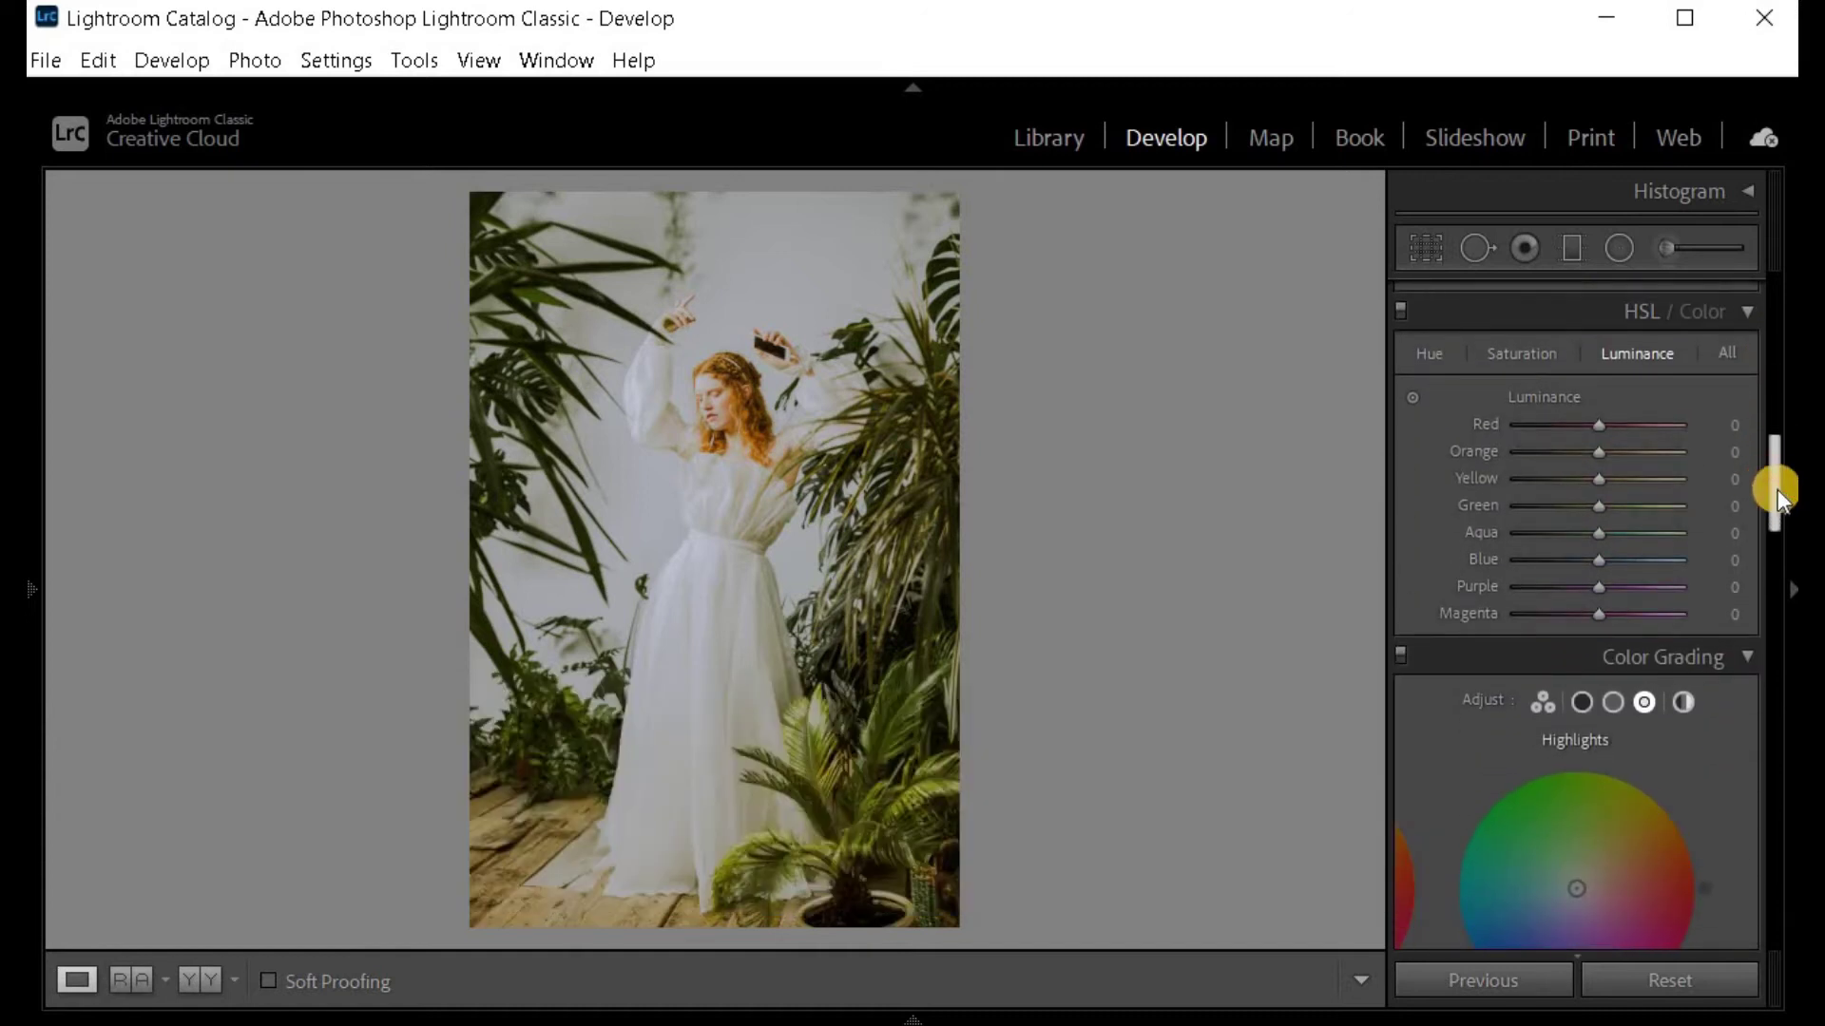
# In the HSL Hue tab, set Red −6, Orange −1 and Yellow −35.
pyautogui.click(1429, 358)
pyautogui.click(1735, 424)
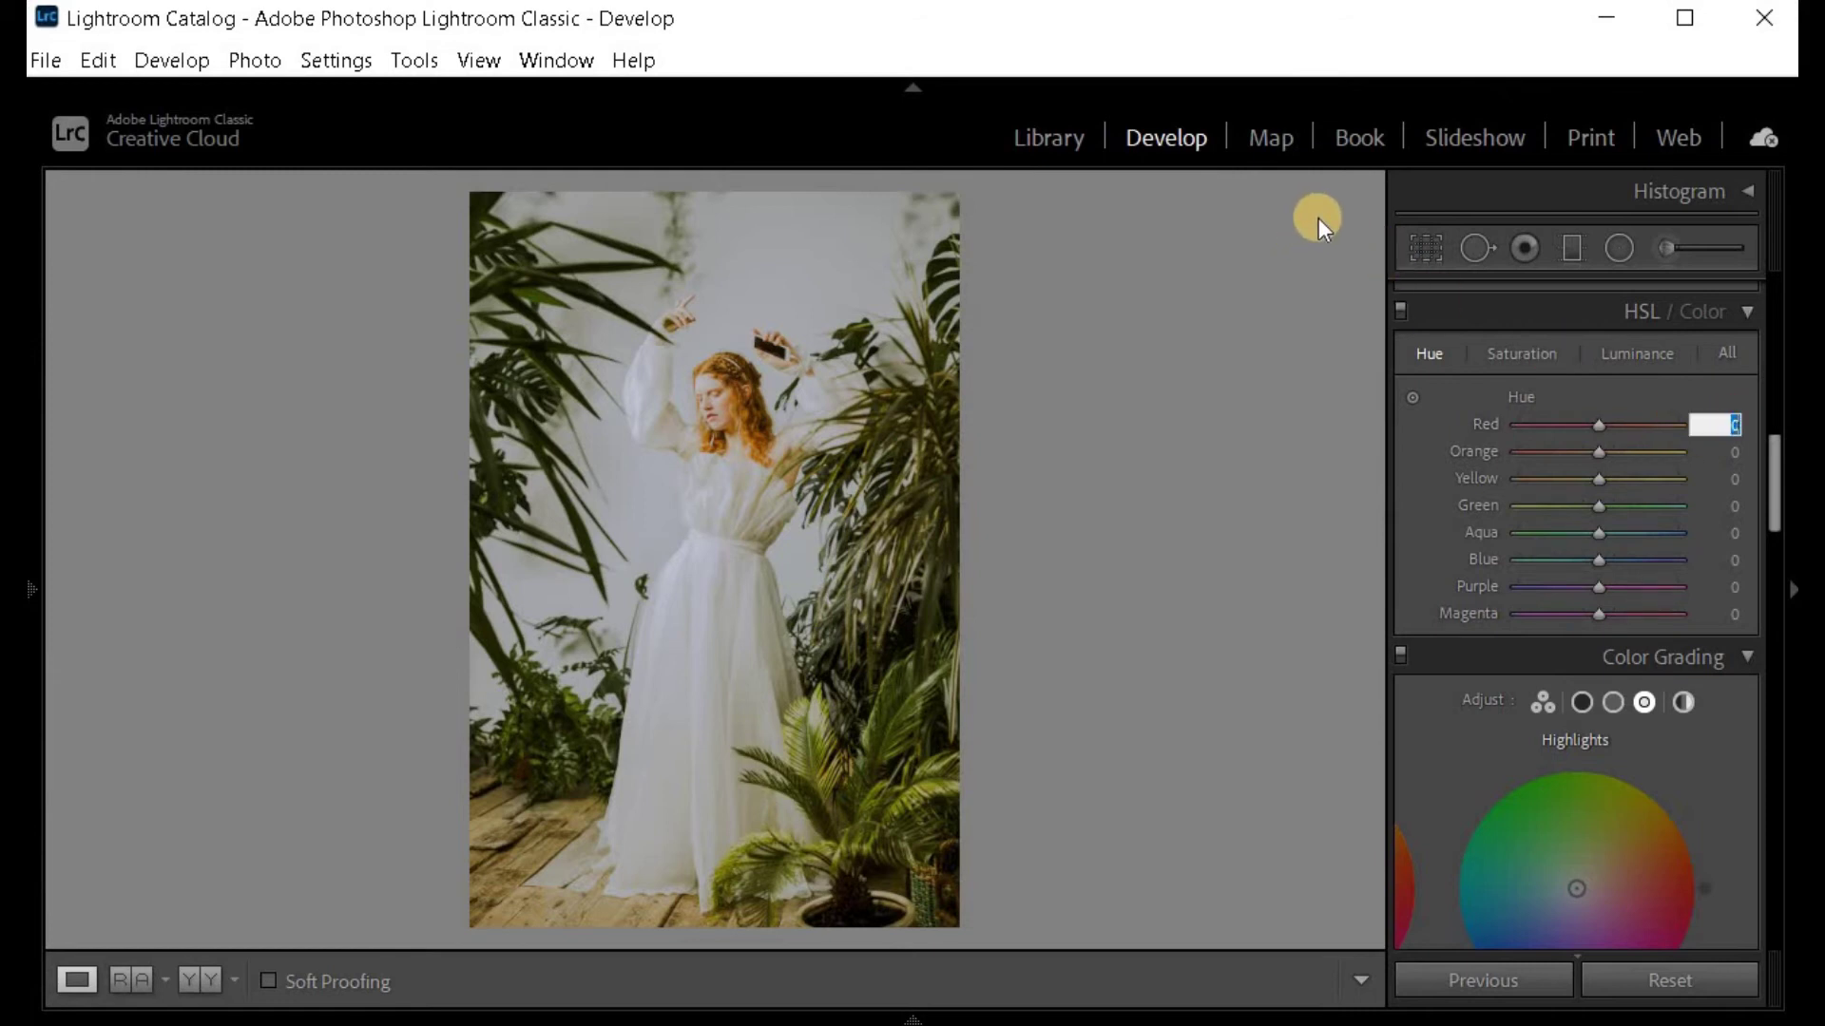
pyautogui.write('- 6')
pyautogui.press('Tab')
pyautogui.write('- ')
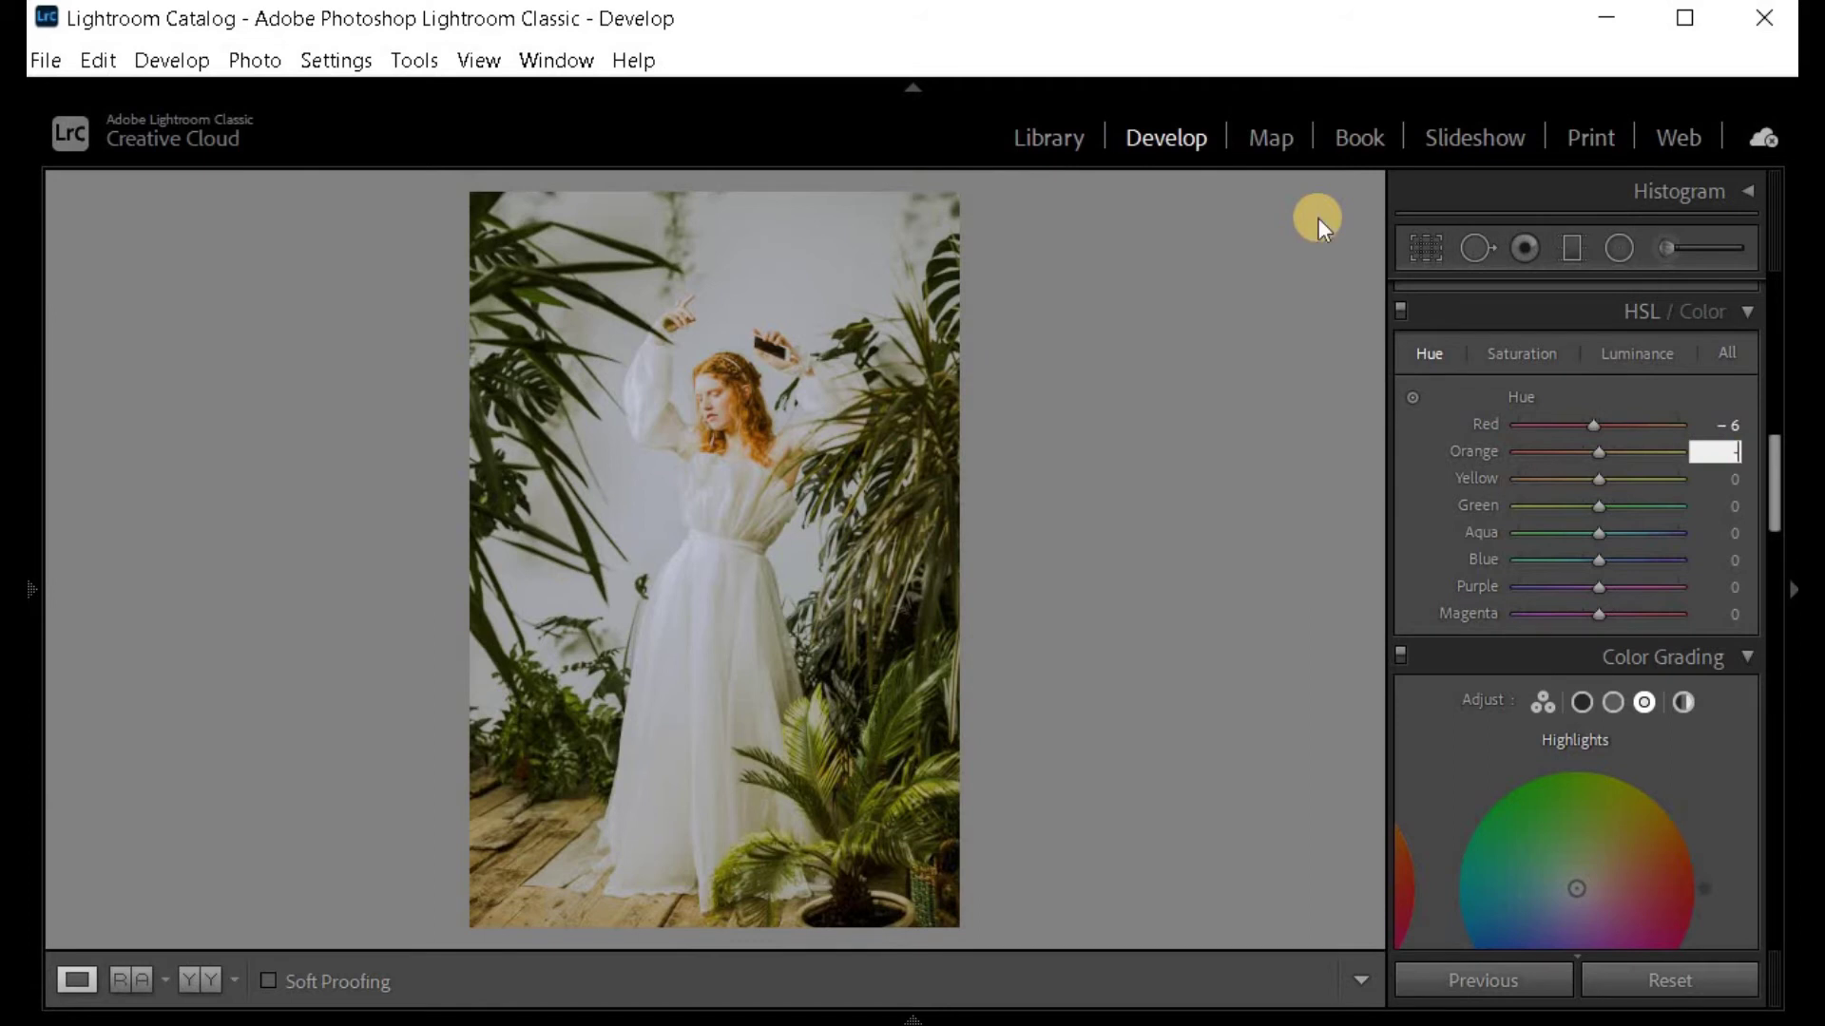
pyautogui.write('1')
pyautogui.press('Tab')
pyautogui.write('- 3')
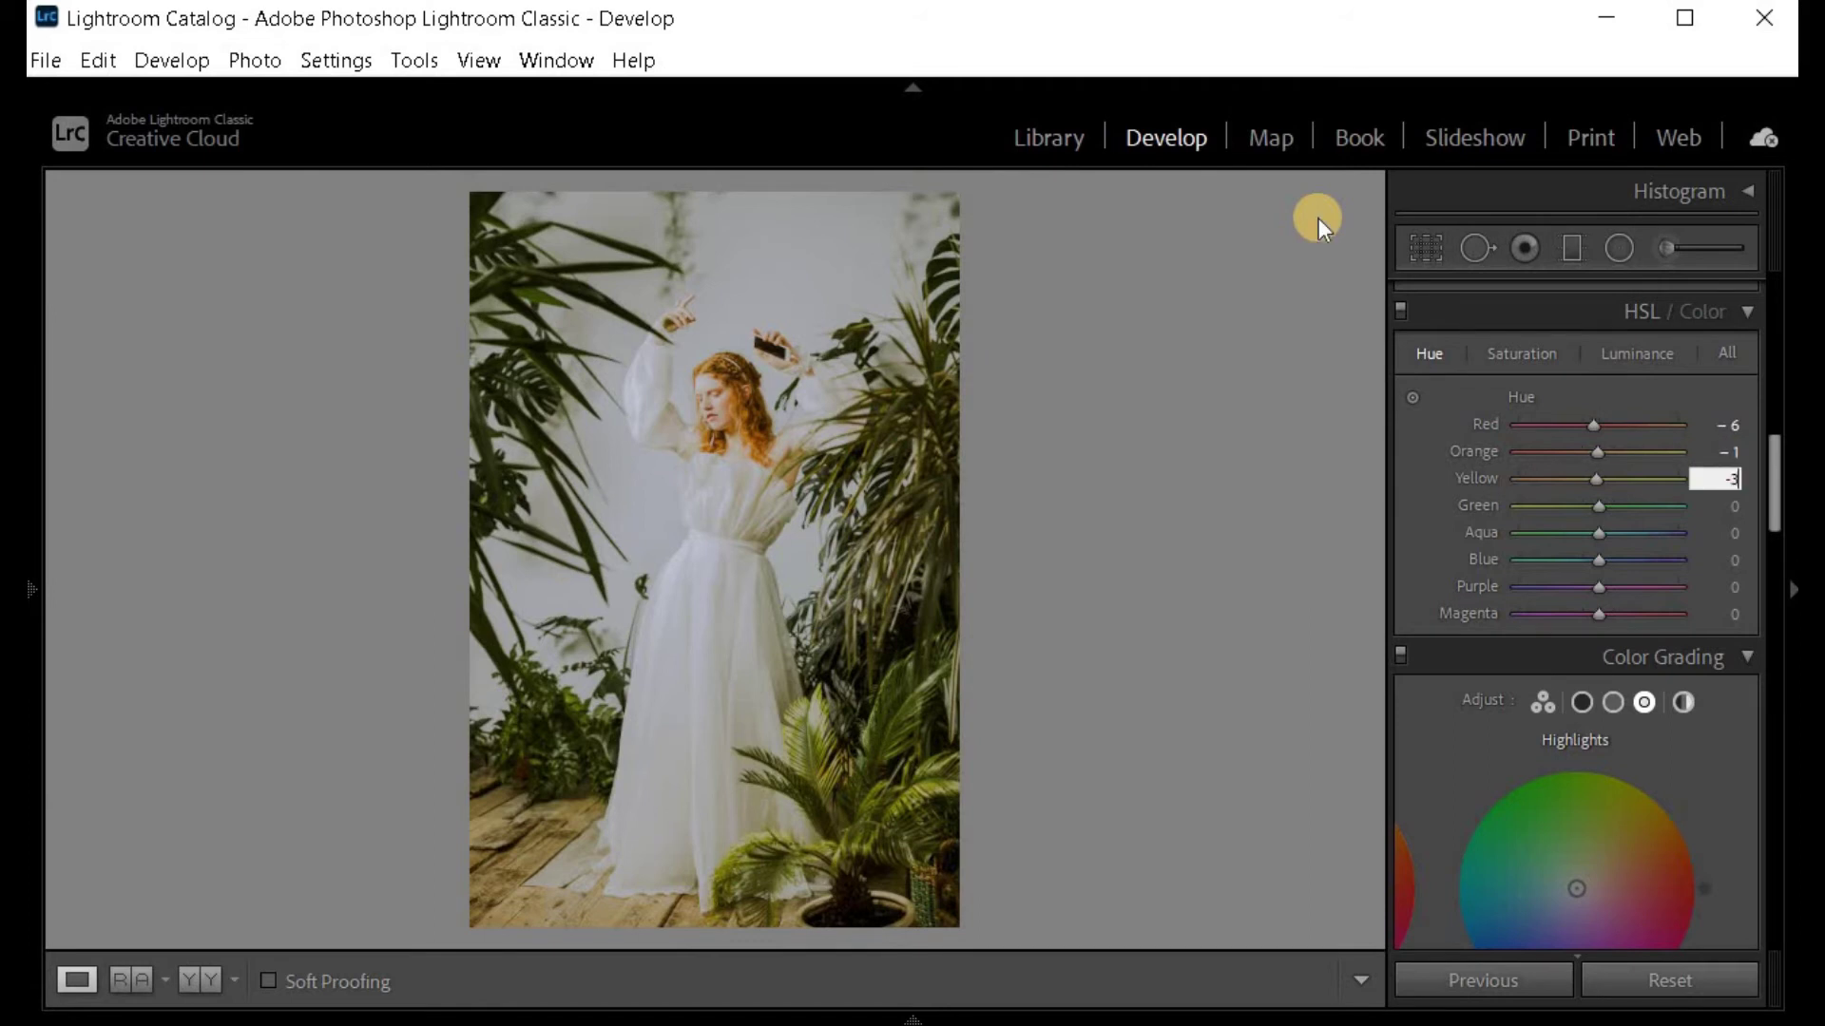
pyautogui.write('5')
pyautogui.press('Tab')
# Set the Green hue to +15, Aqua to +38 and Blue to −6.
pyautogui.write('1')
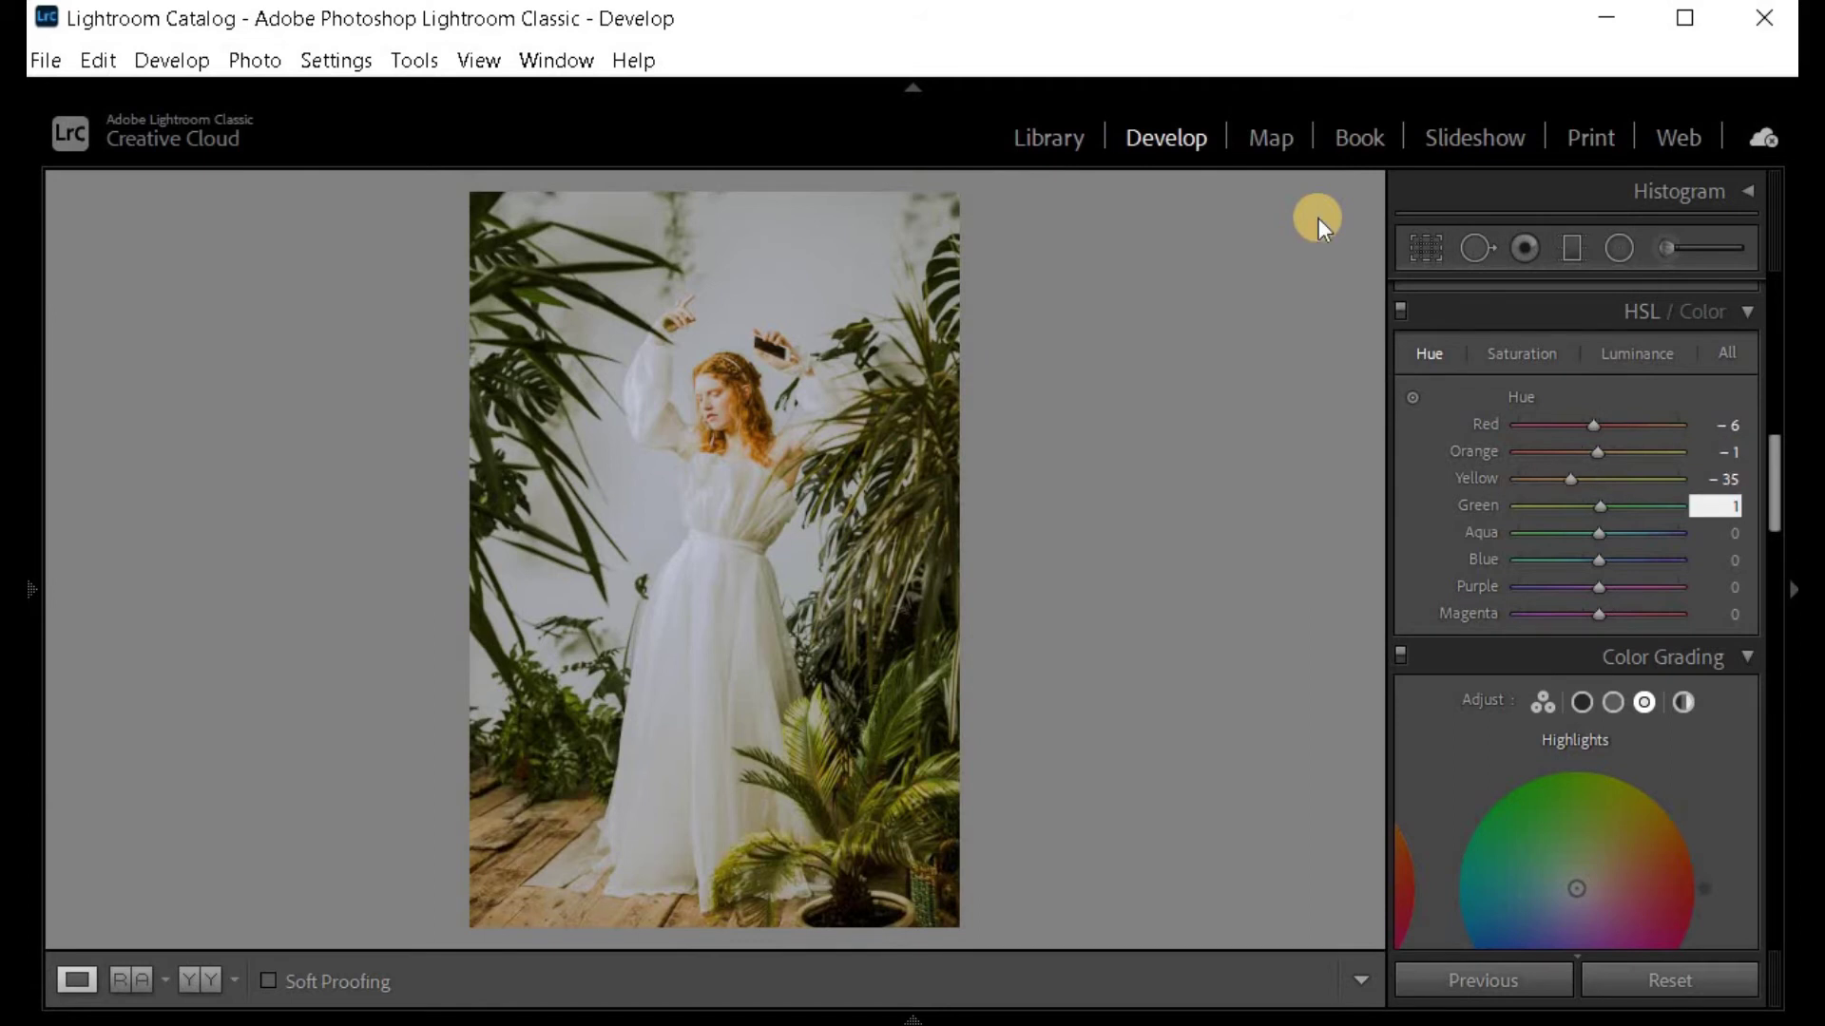
pyautogui.write('5')
pyautogui.press('Tab')
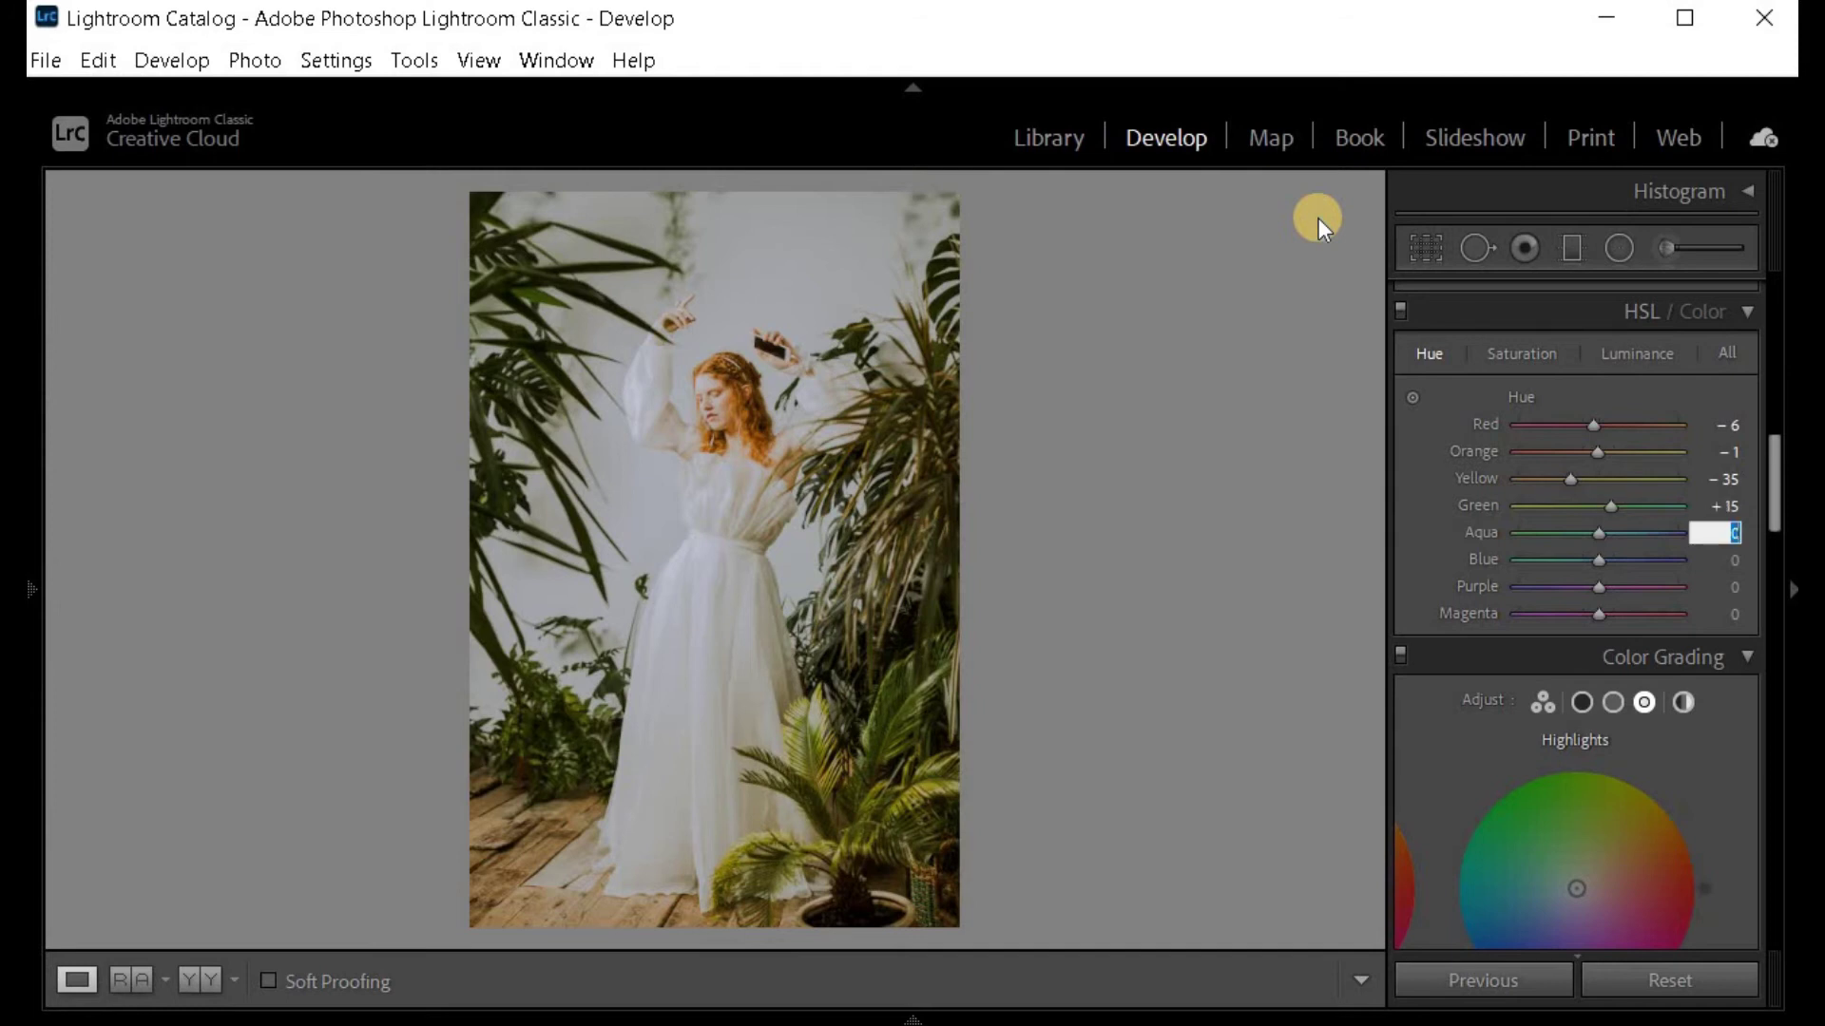
pyautogui.write('38')
pyautogui.press('Tab')
pyautogui.write('- 6')
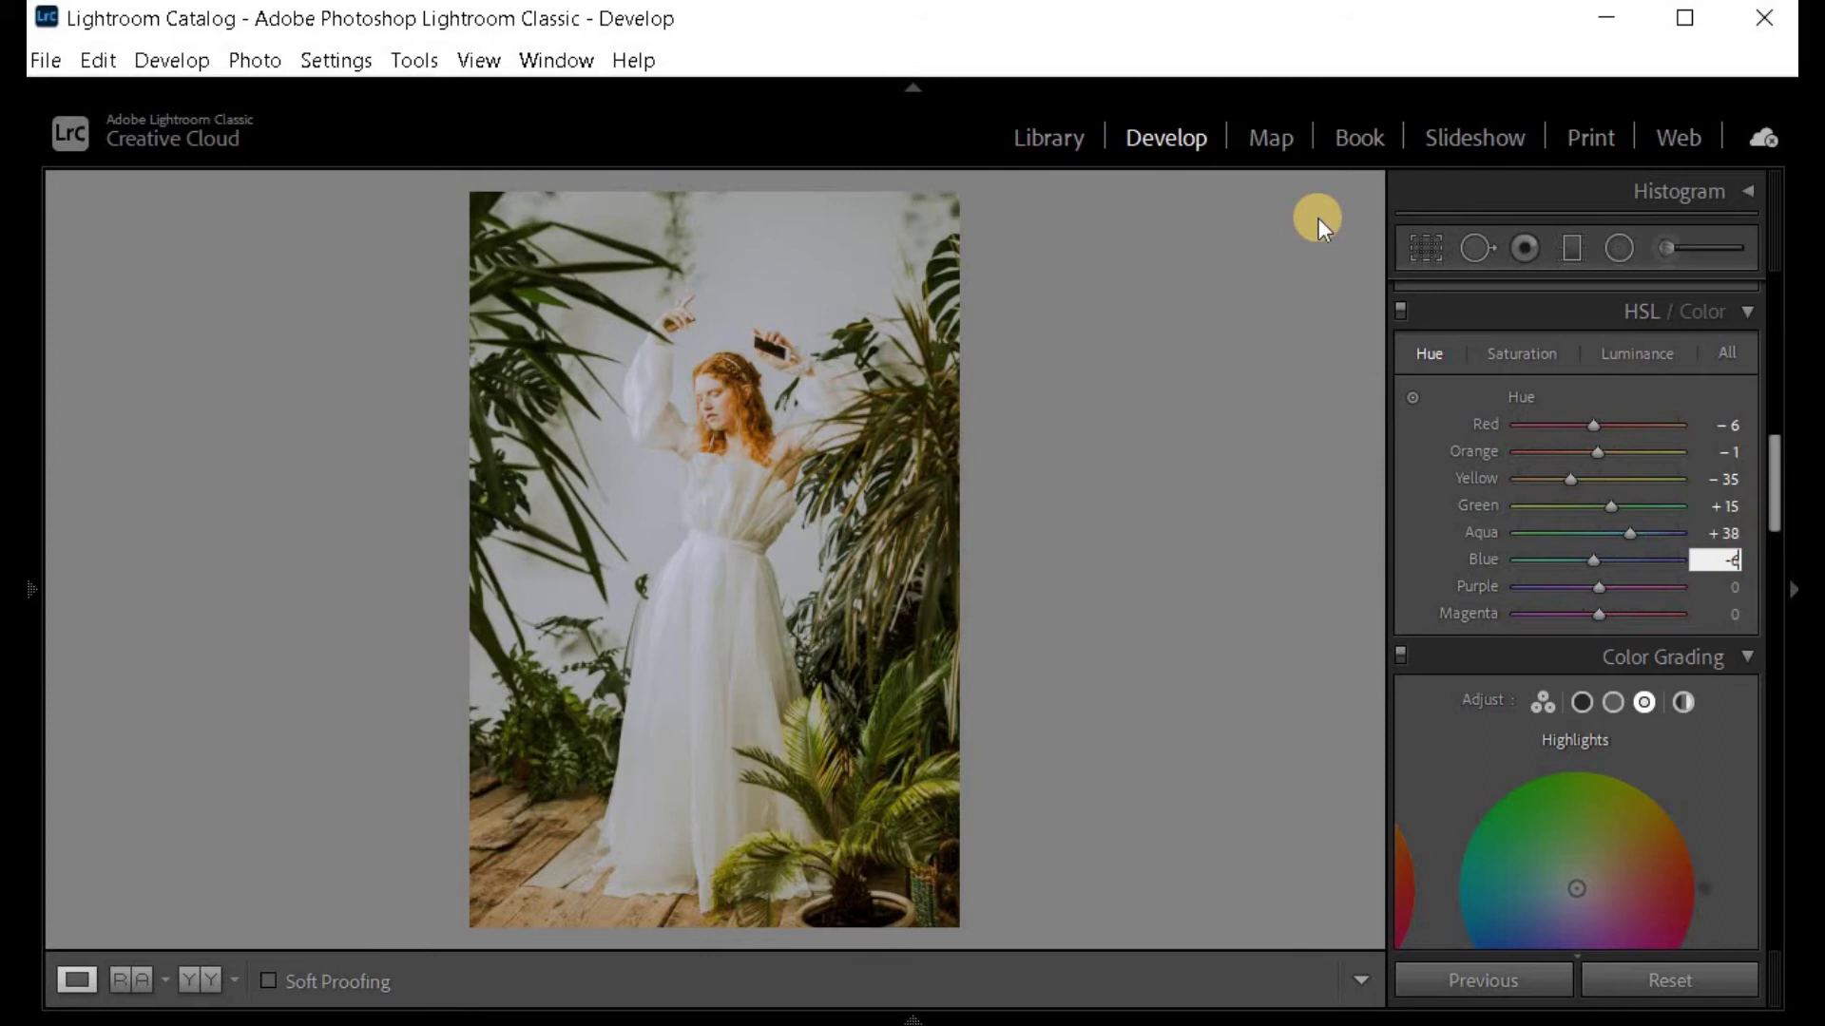
pyautogui.press('Return')
pyautogui.click(1511, 352)
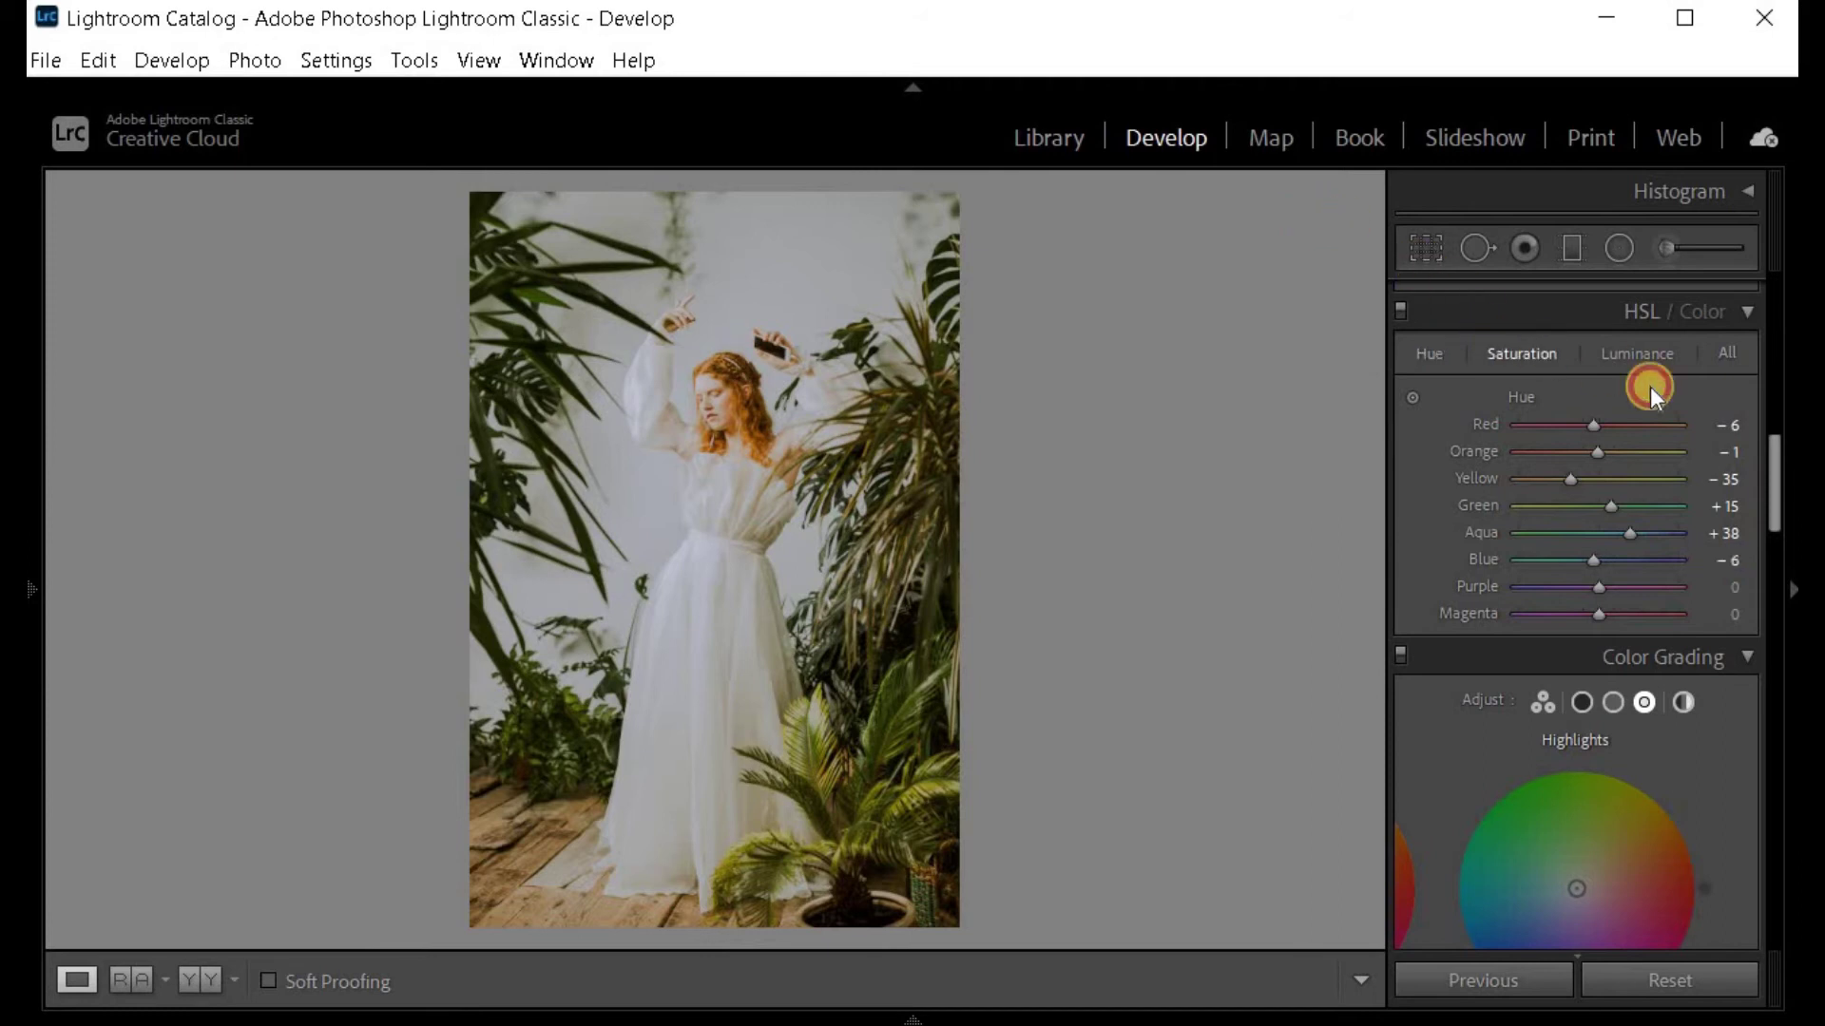
# Set HSL saturation to Red −3, Orange −12, Yellow −73 and Green −46.
pyautogui.click(1716, 424)
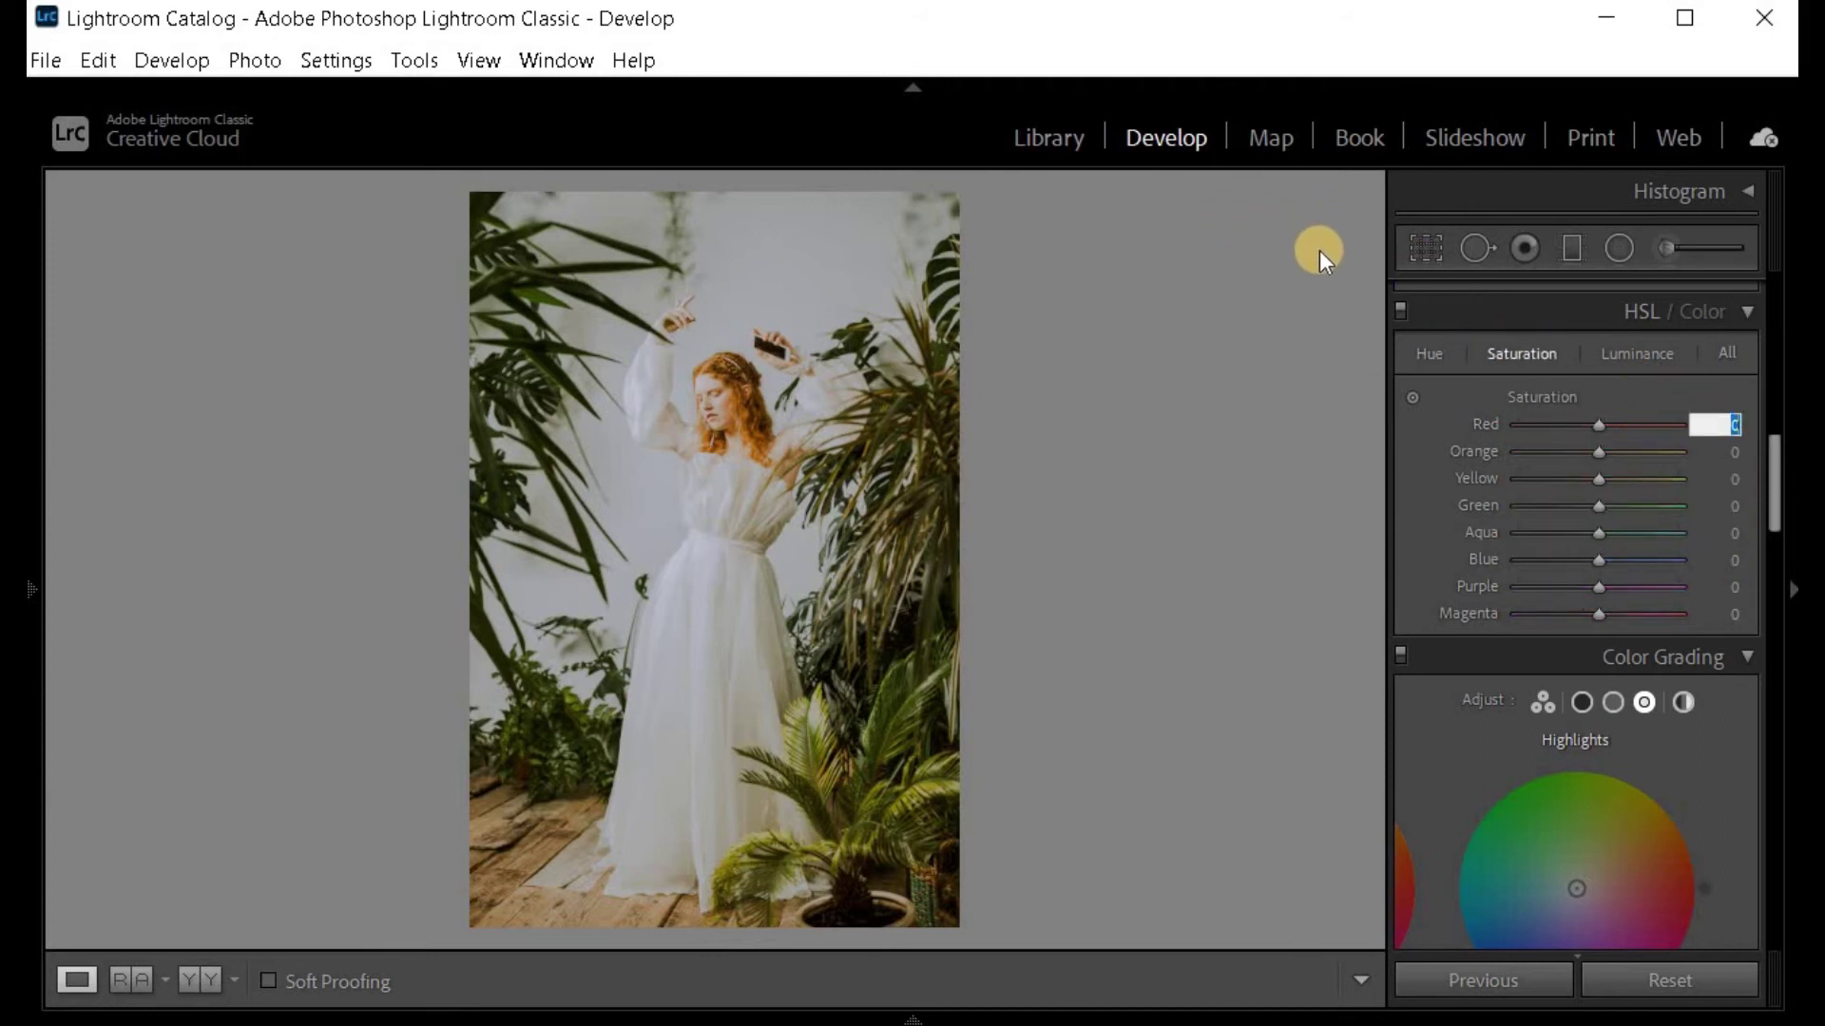
pyautogui.write('-3')
pyautogui.press('Tab')
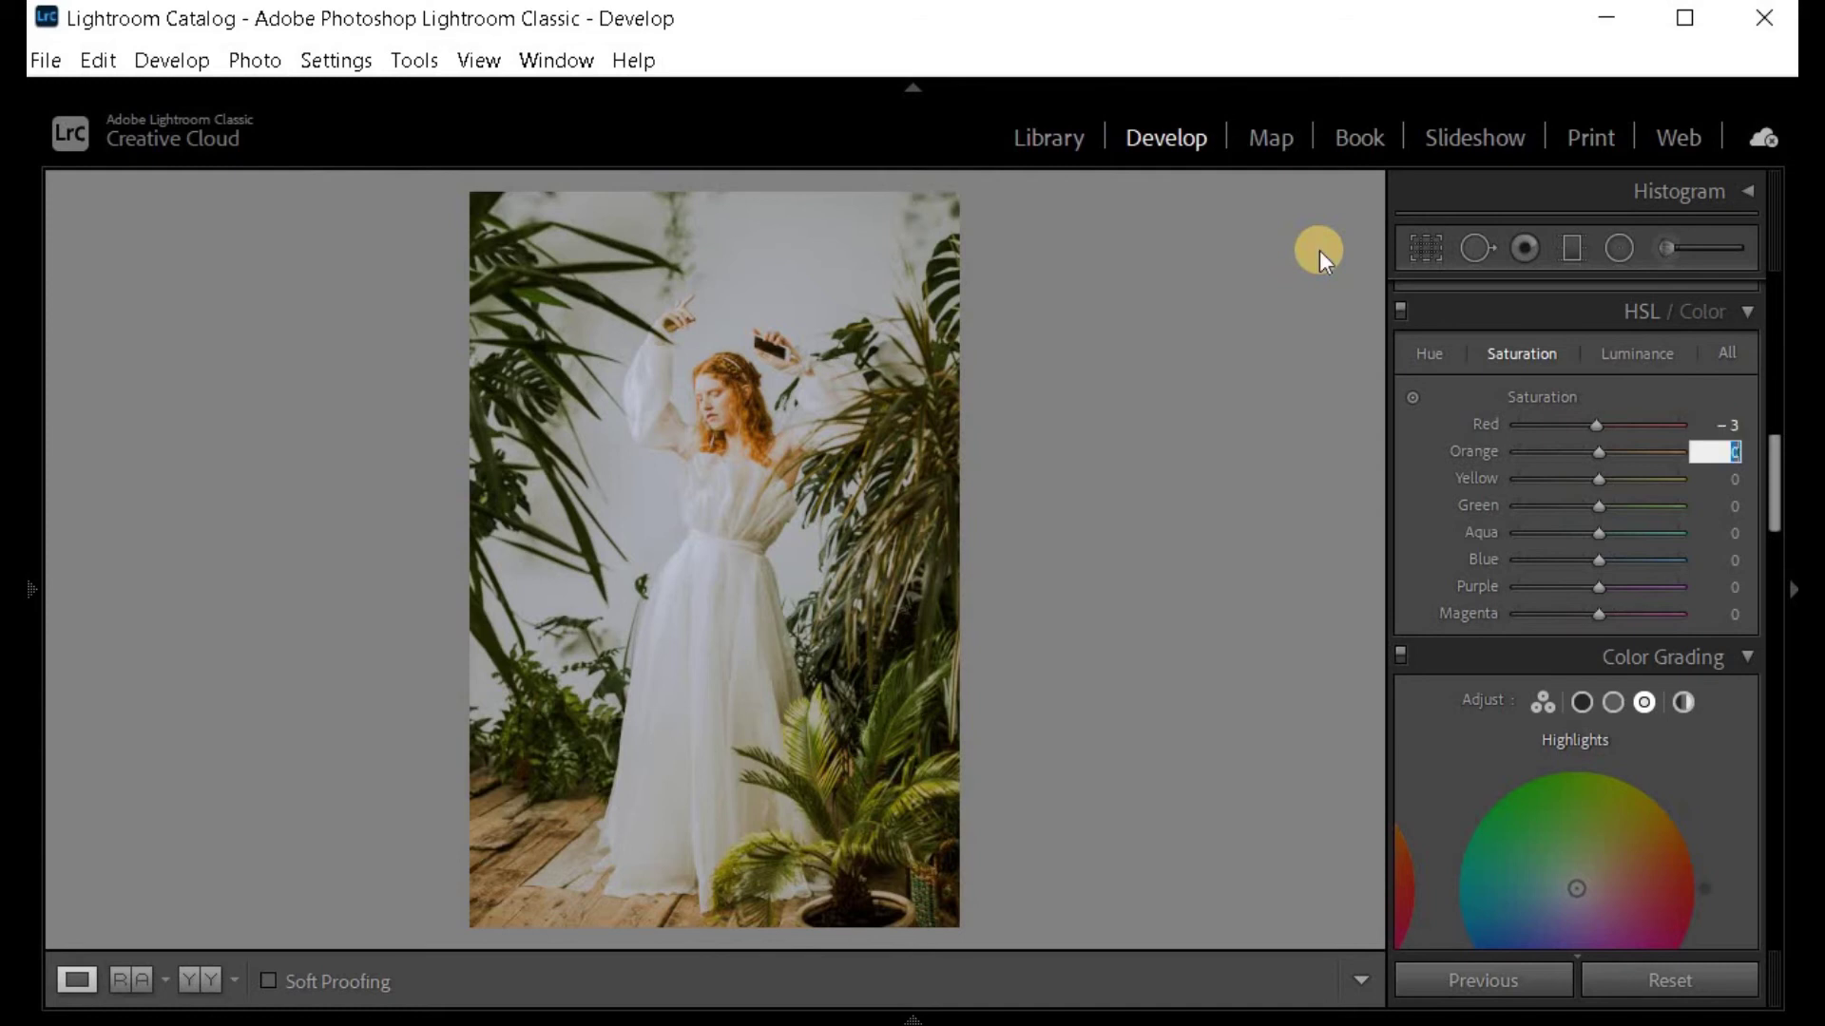
pyautogui.write('- 12')
pyautogui.press('Tab')
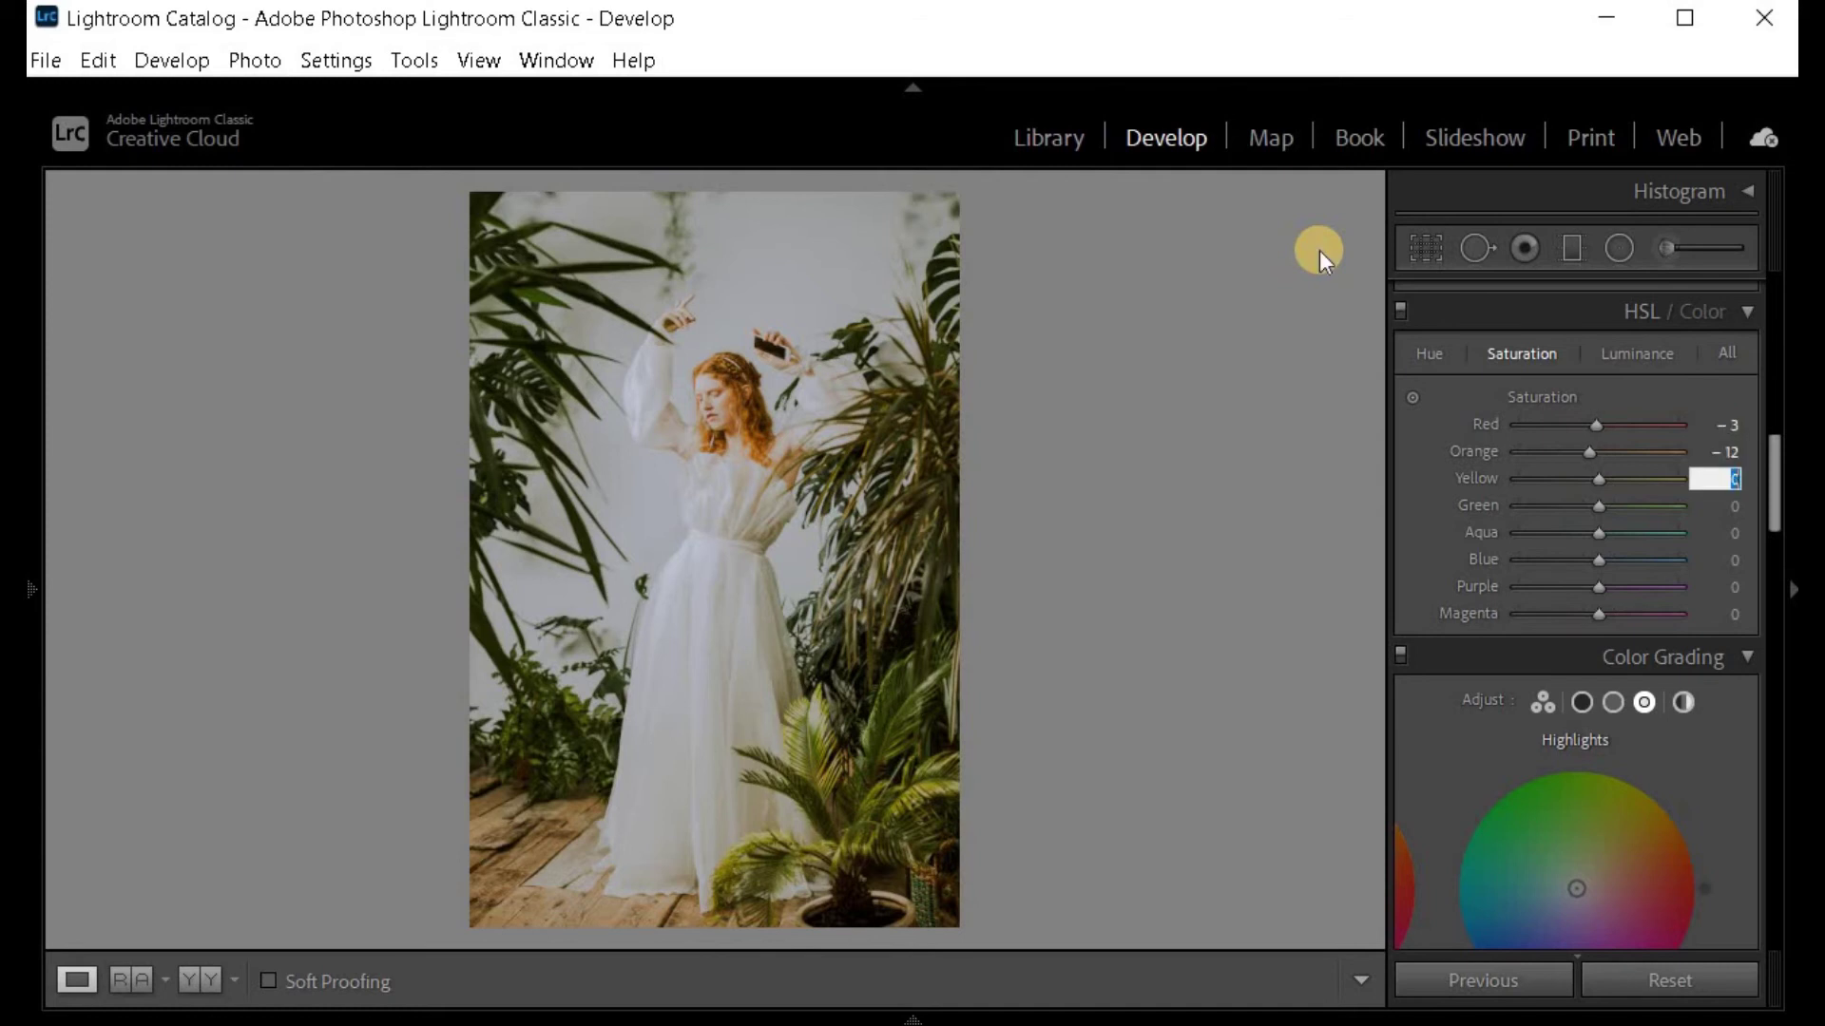
pyautogui.write('-73')
pyautogui.press('Tab')
pyautogui.write('- ')
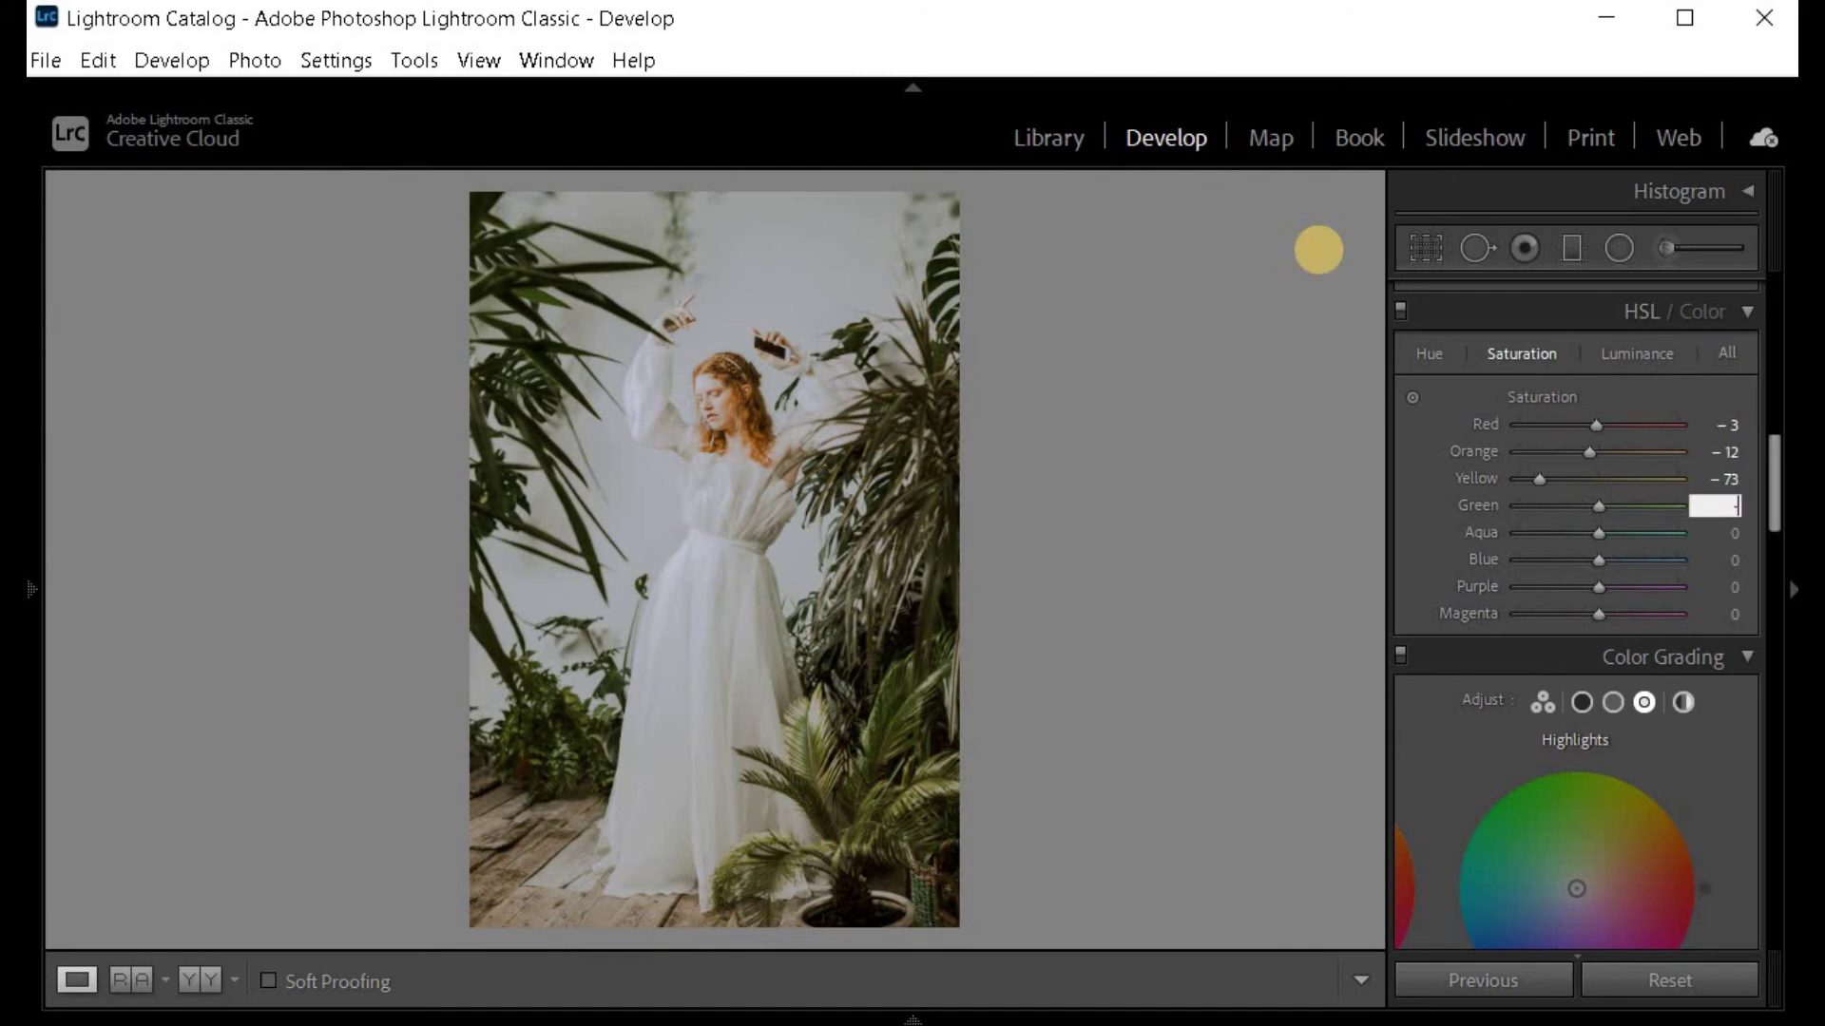
pyautogui.write('46')
pyautogui.press('Tab')
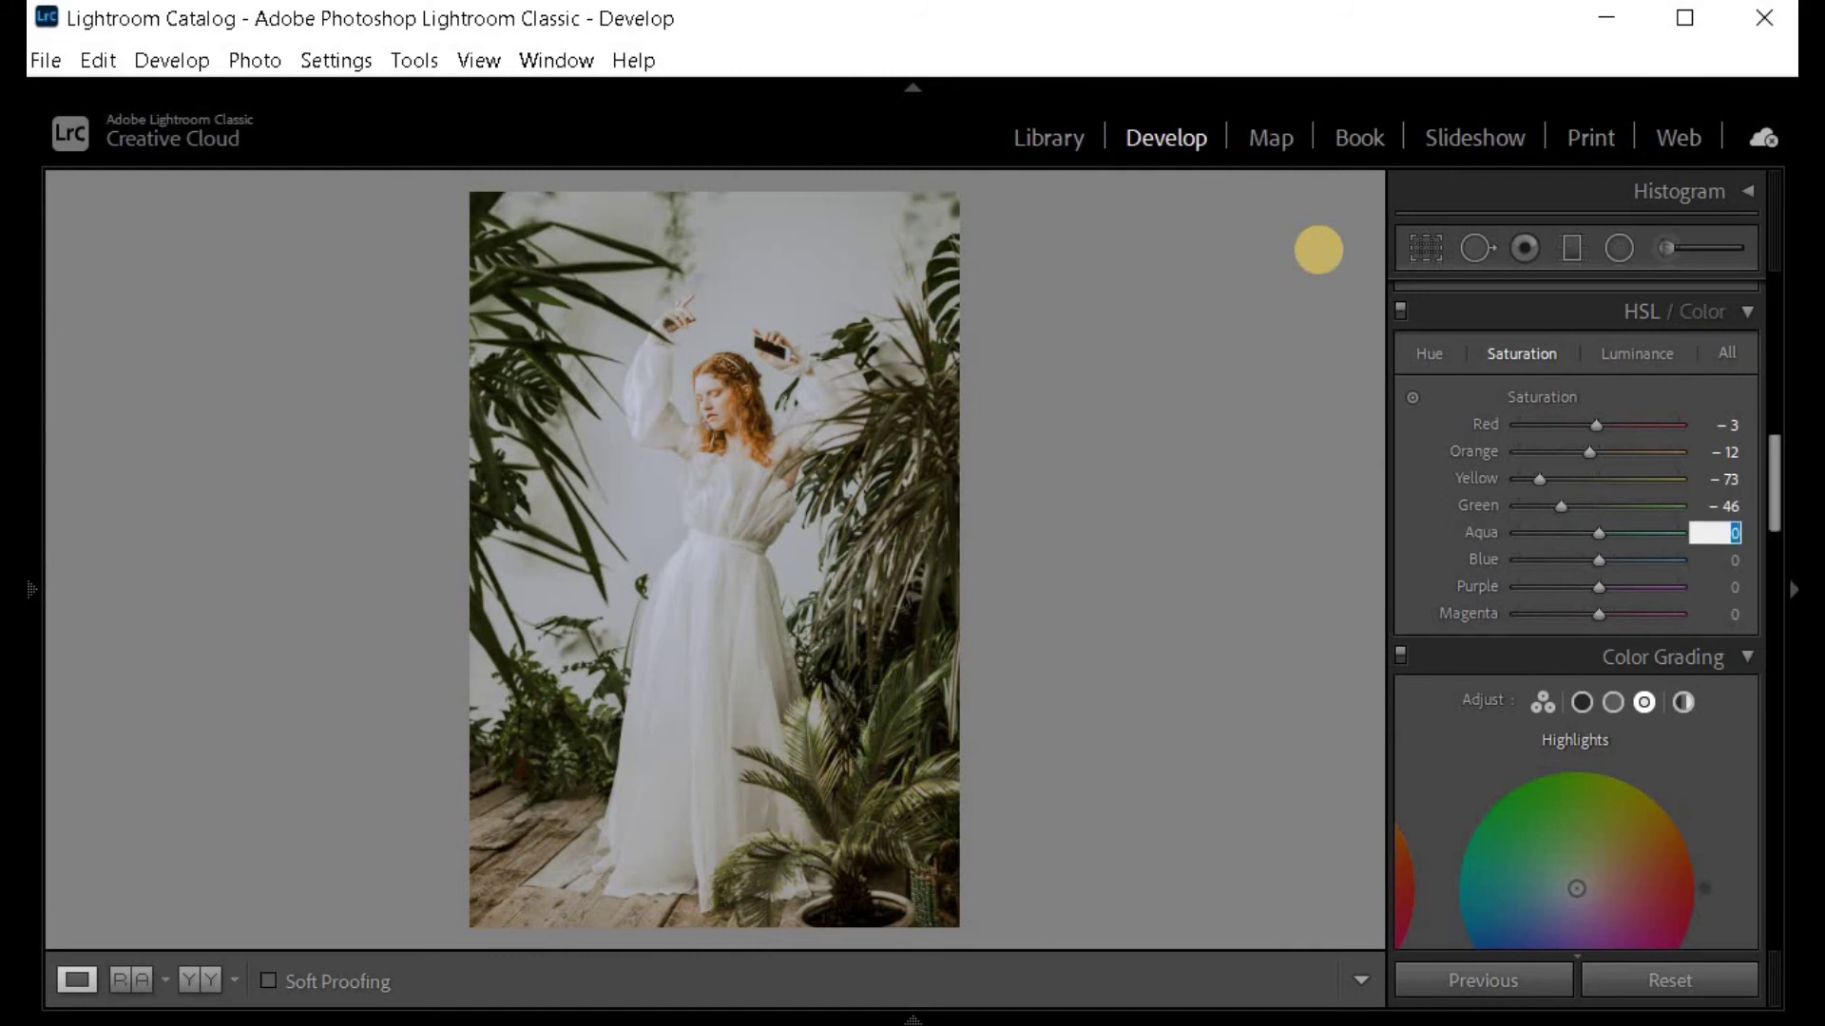
# Set saturation to Aqua −36, Blue −68, Purple −19 and Magenta −12.
pyautogui.write('-36')
pyautogui.press('Tab')
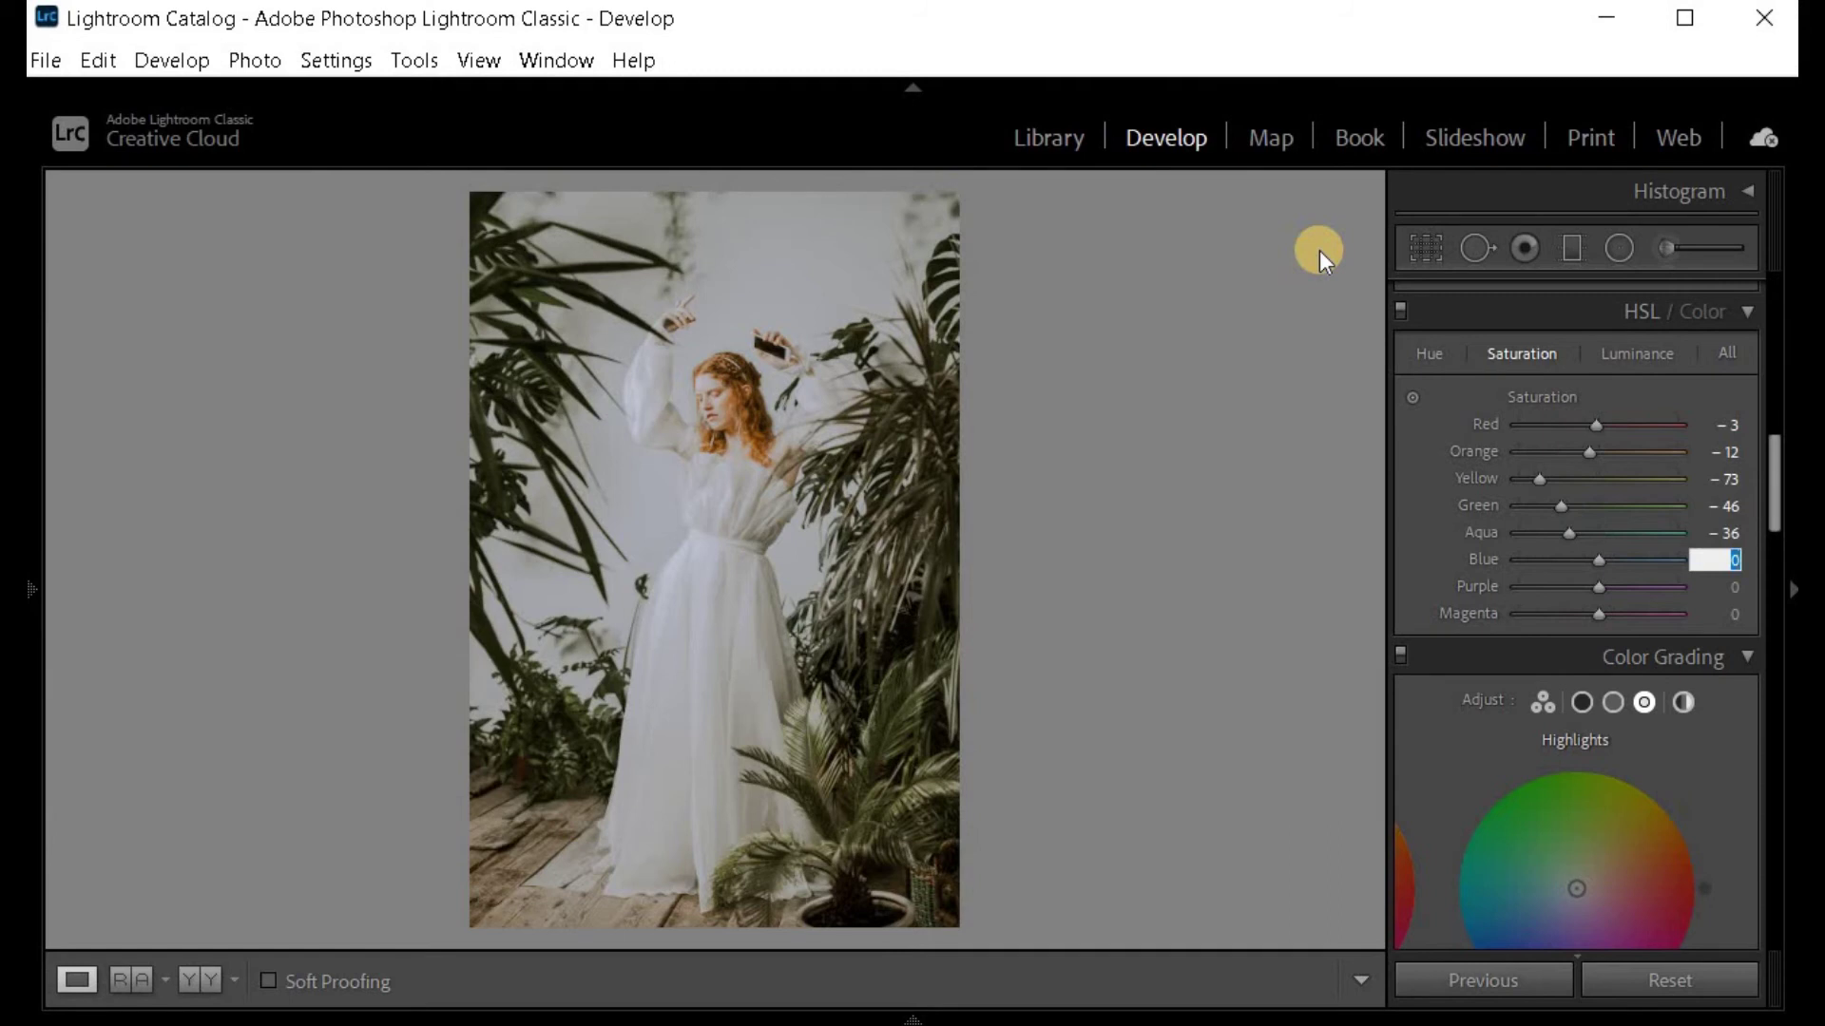
pyautogui.write('-6')
pyautogui.write('8')
pyautogui.press('Tab')
pyautogui.write('- 1')
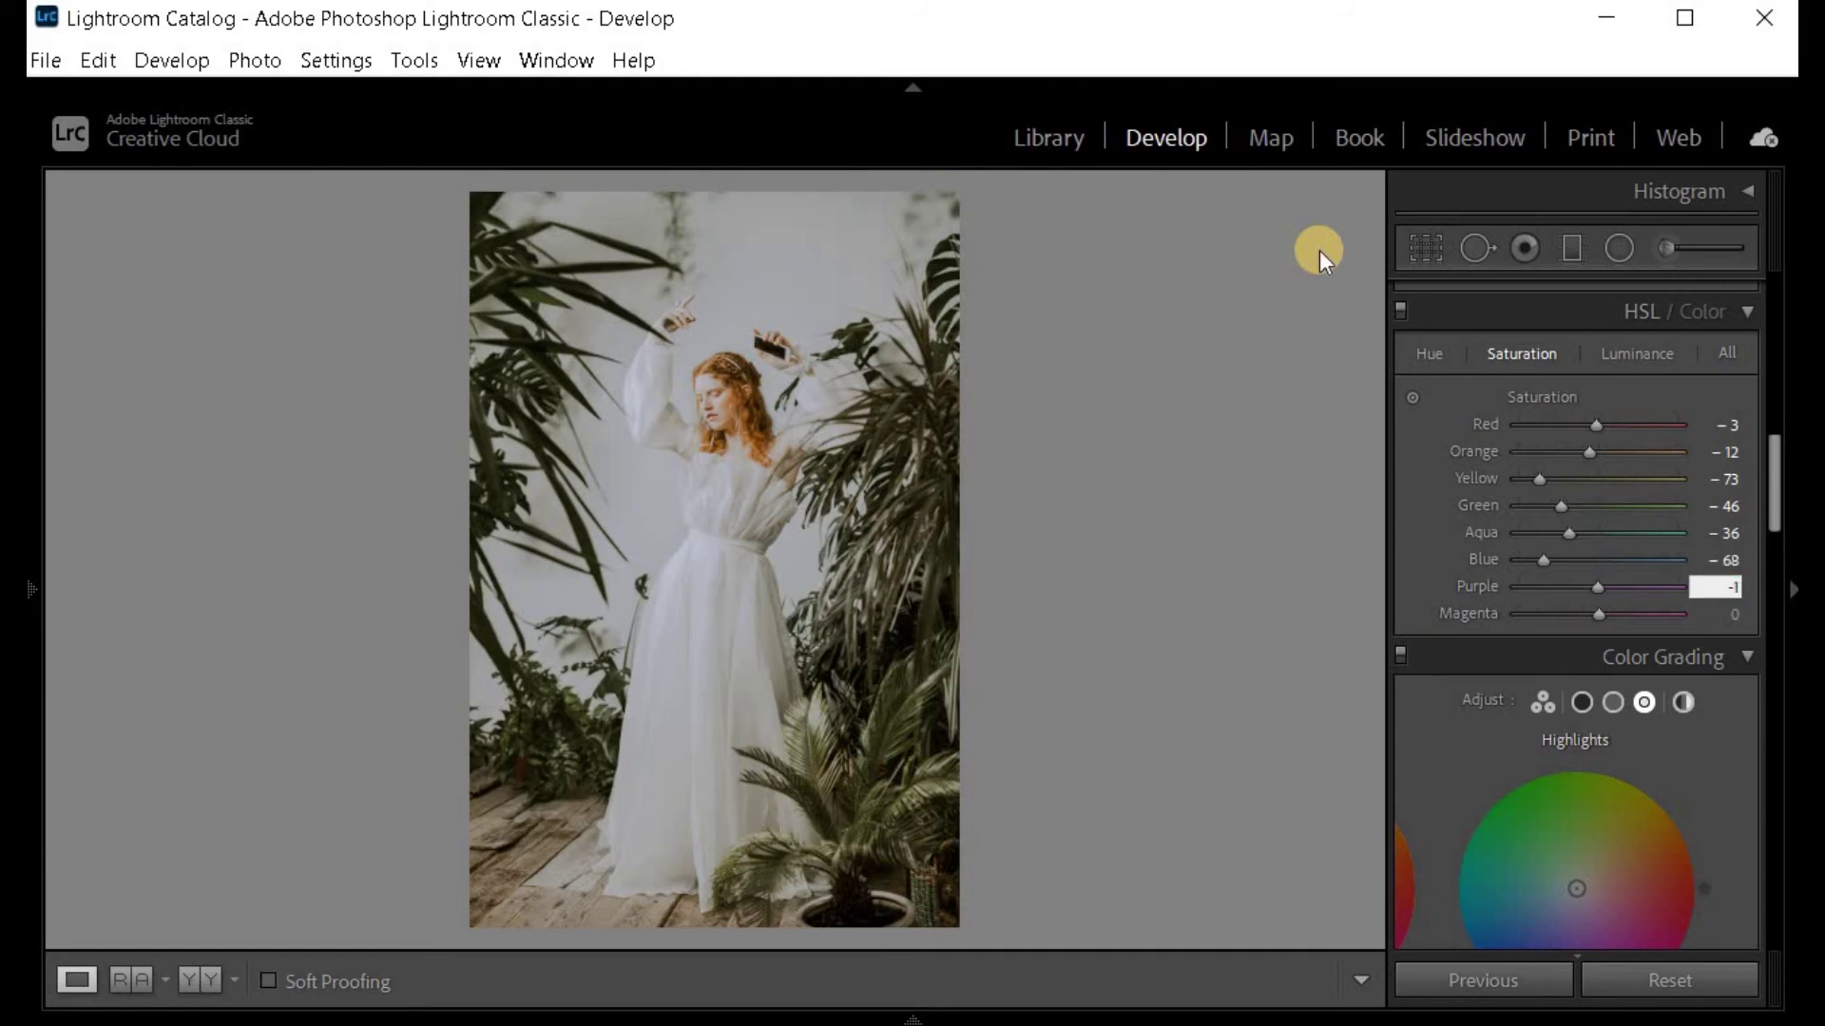
pyautogui.write('9')
pyautogui.press('Tab')
pyautogui.write('-12')
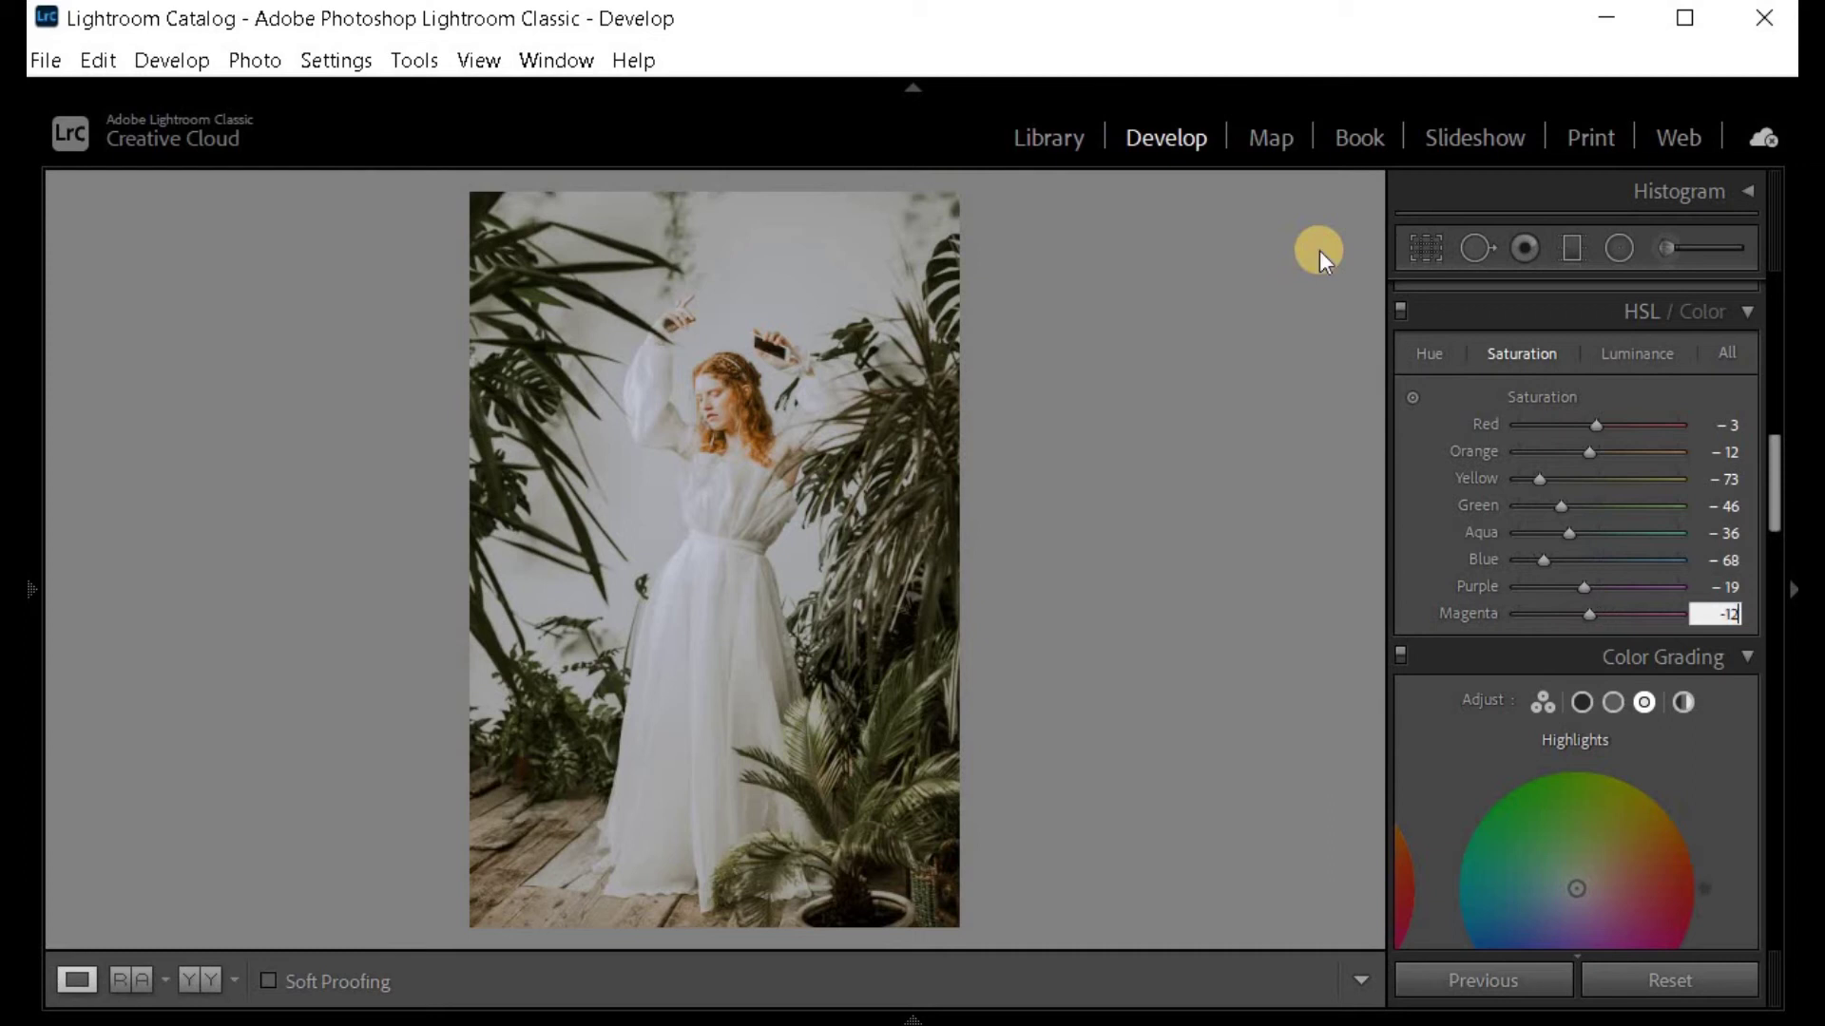
# In the HSL Luminance tab, set Red −11, Orange −20 and Yellow +20.
pyautogui.click(1636, 353)
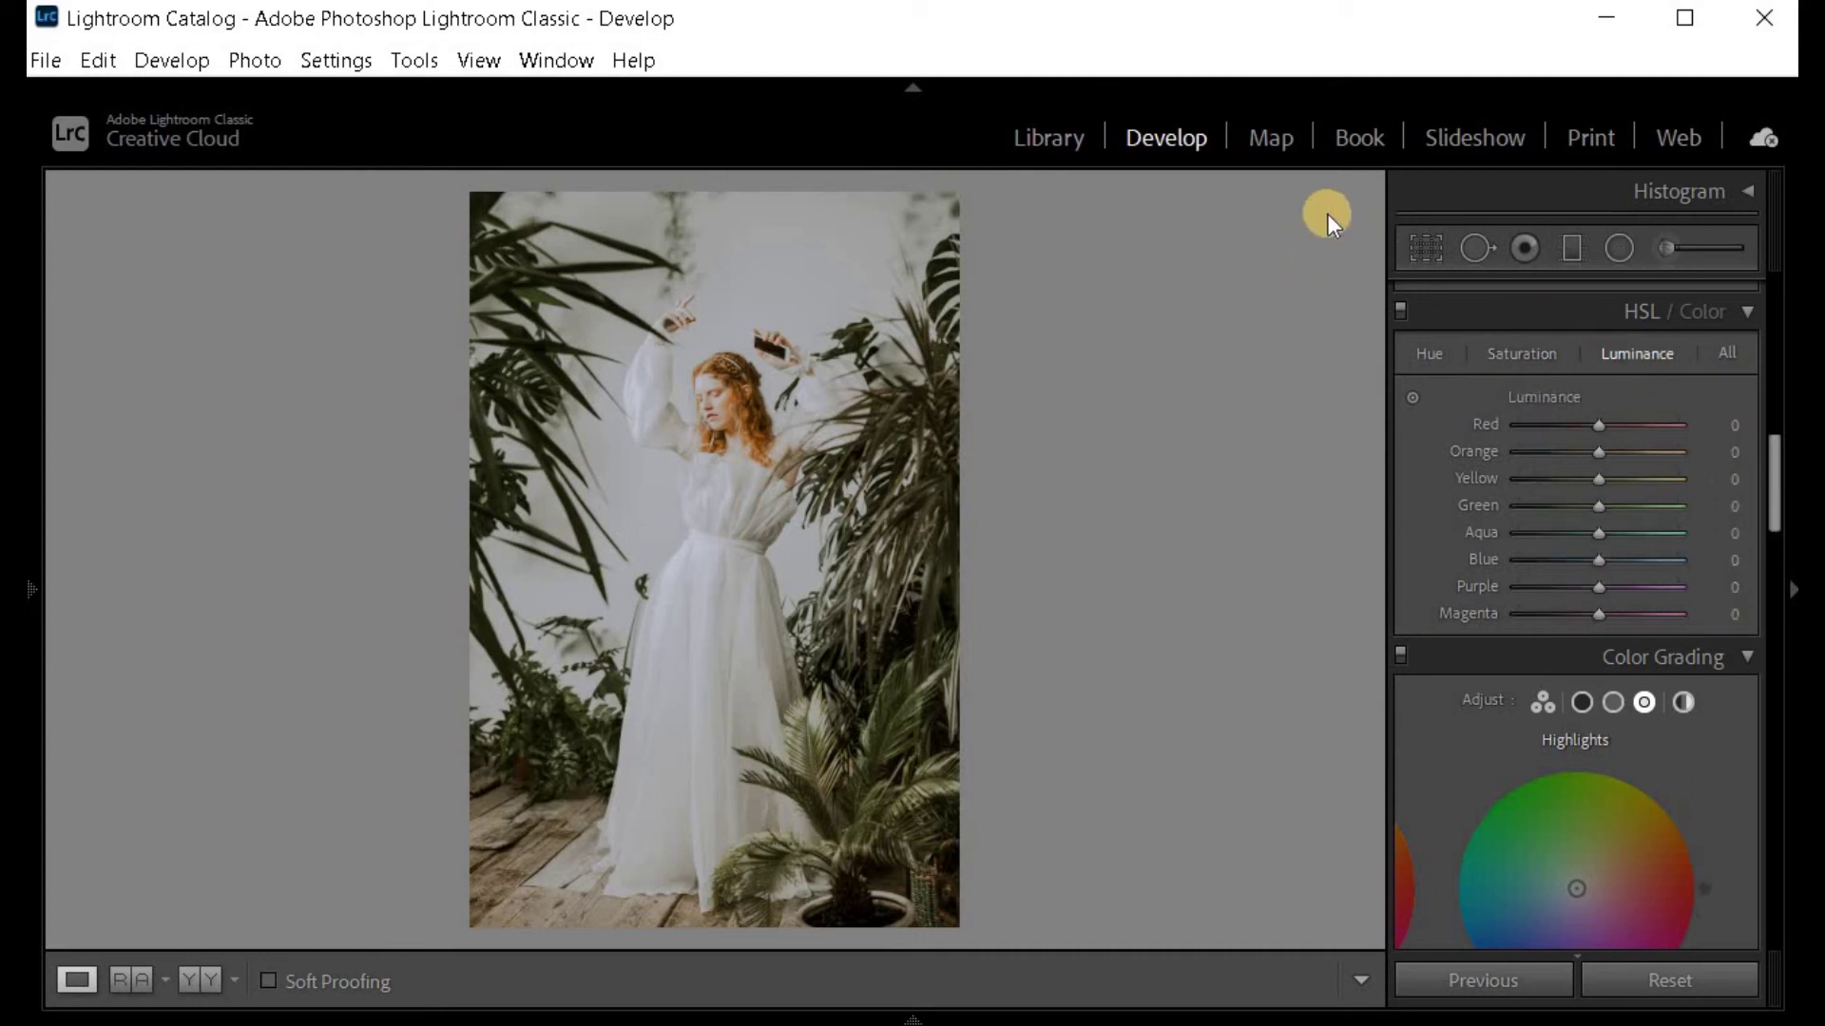
pyautogui.click(1723, 428)
pyautogui.write('- 11')
pyautogui.press('Tab')
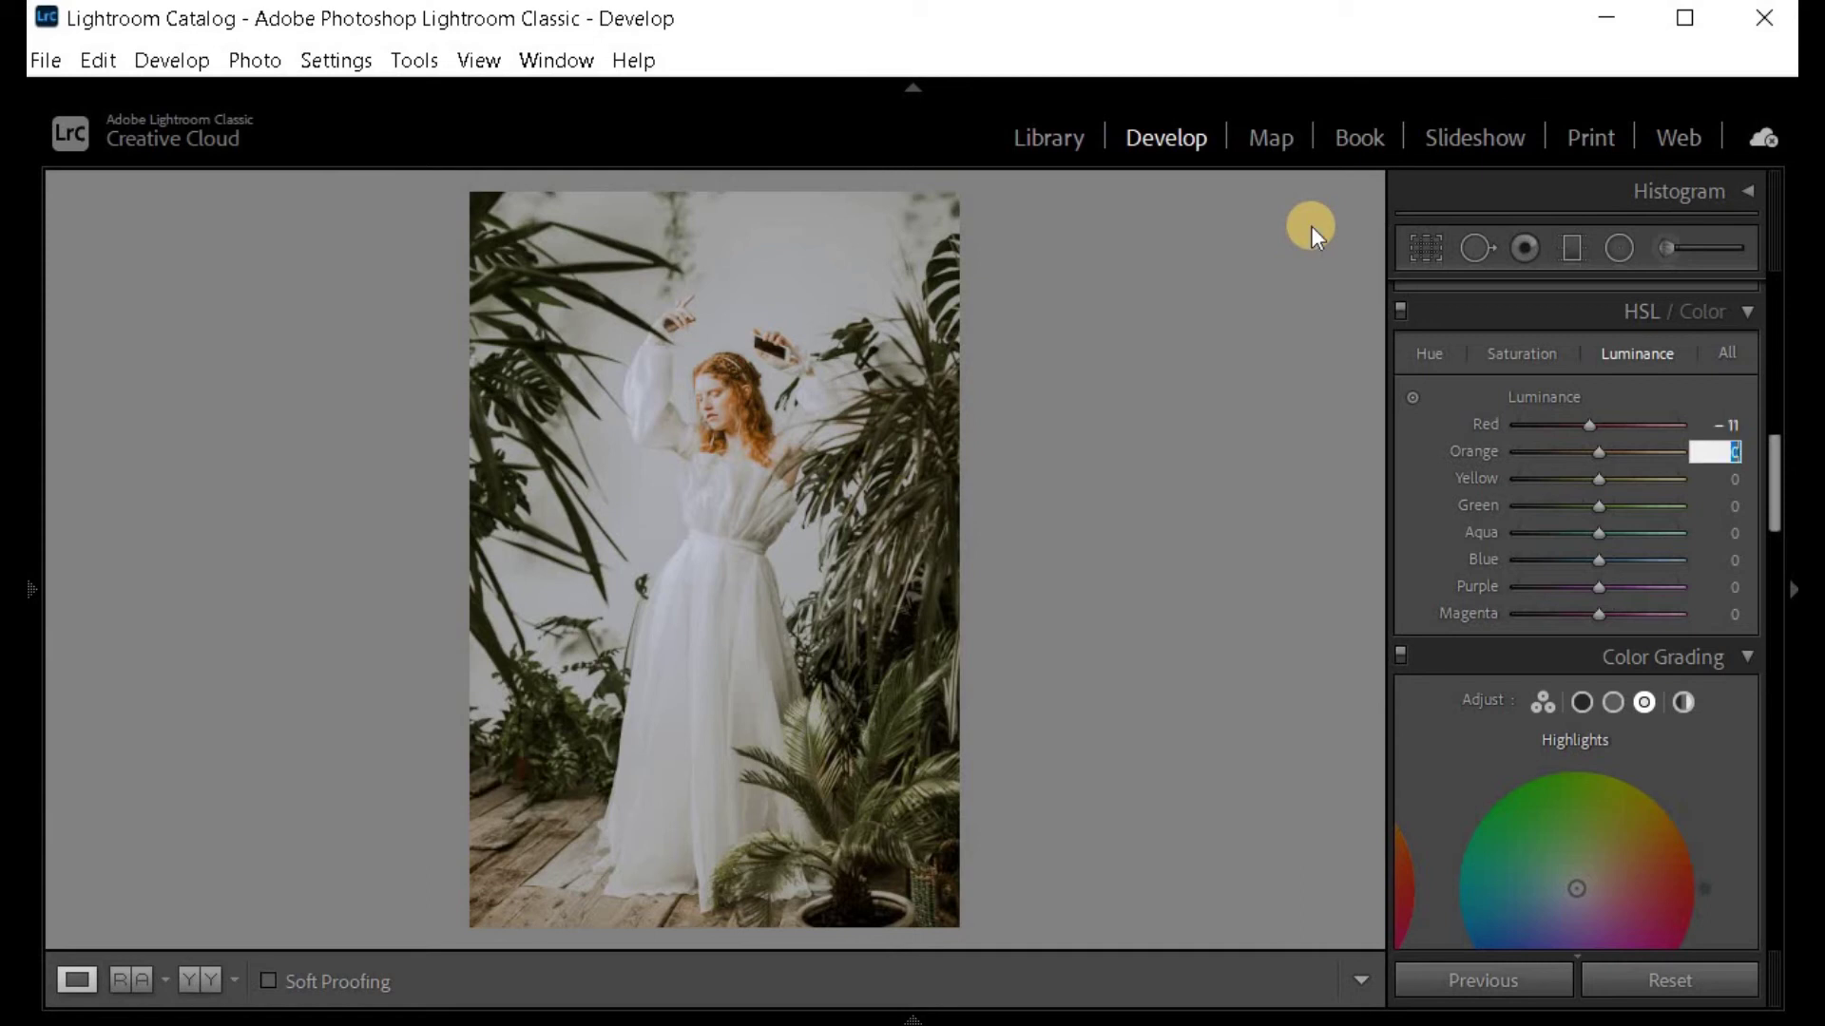
pyautogui.write('- 20')
pyautogui.press('Tab')
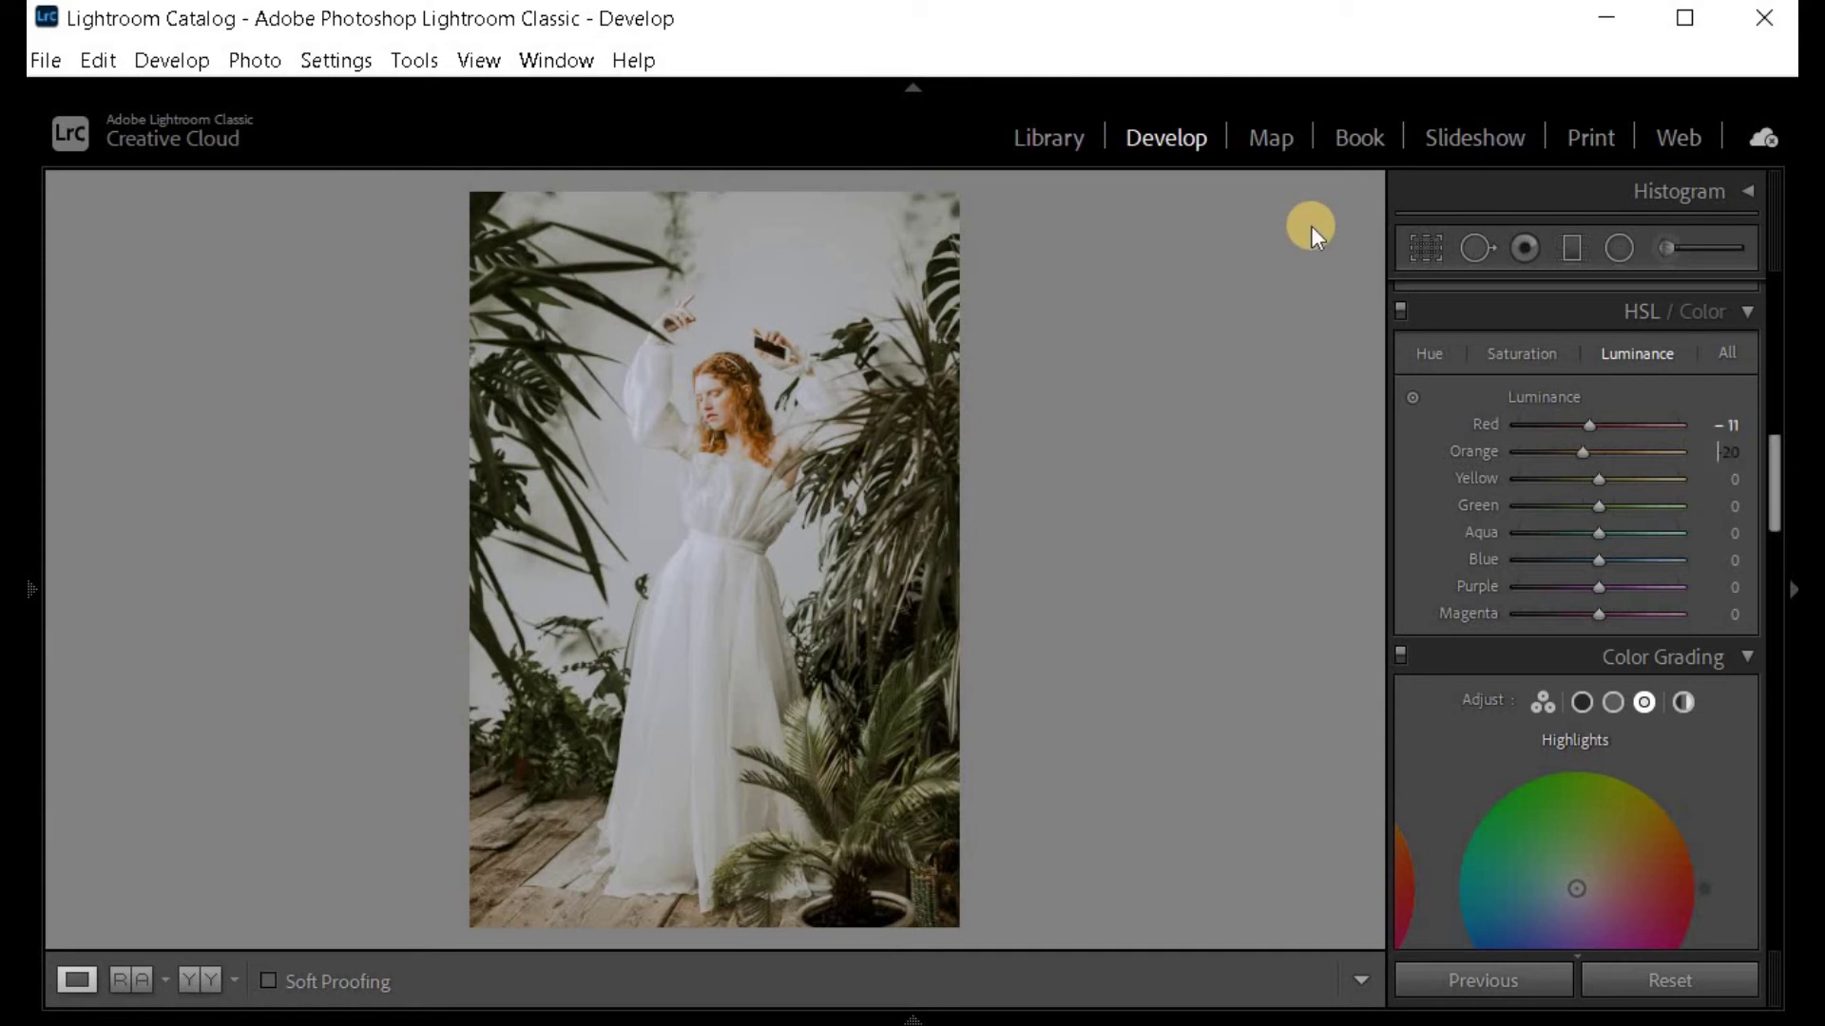
pyautogui.write('20')
pyautogui.press('Tab')
# Set the Green luminance to −26, Blue to +22 and Magenta to −15.
pyautogui.write('-')
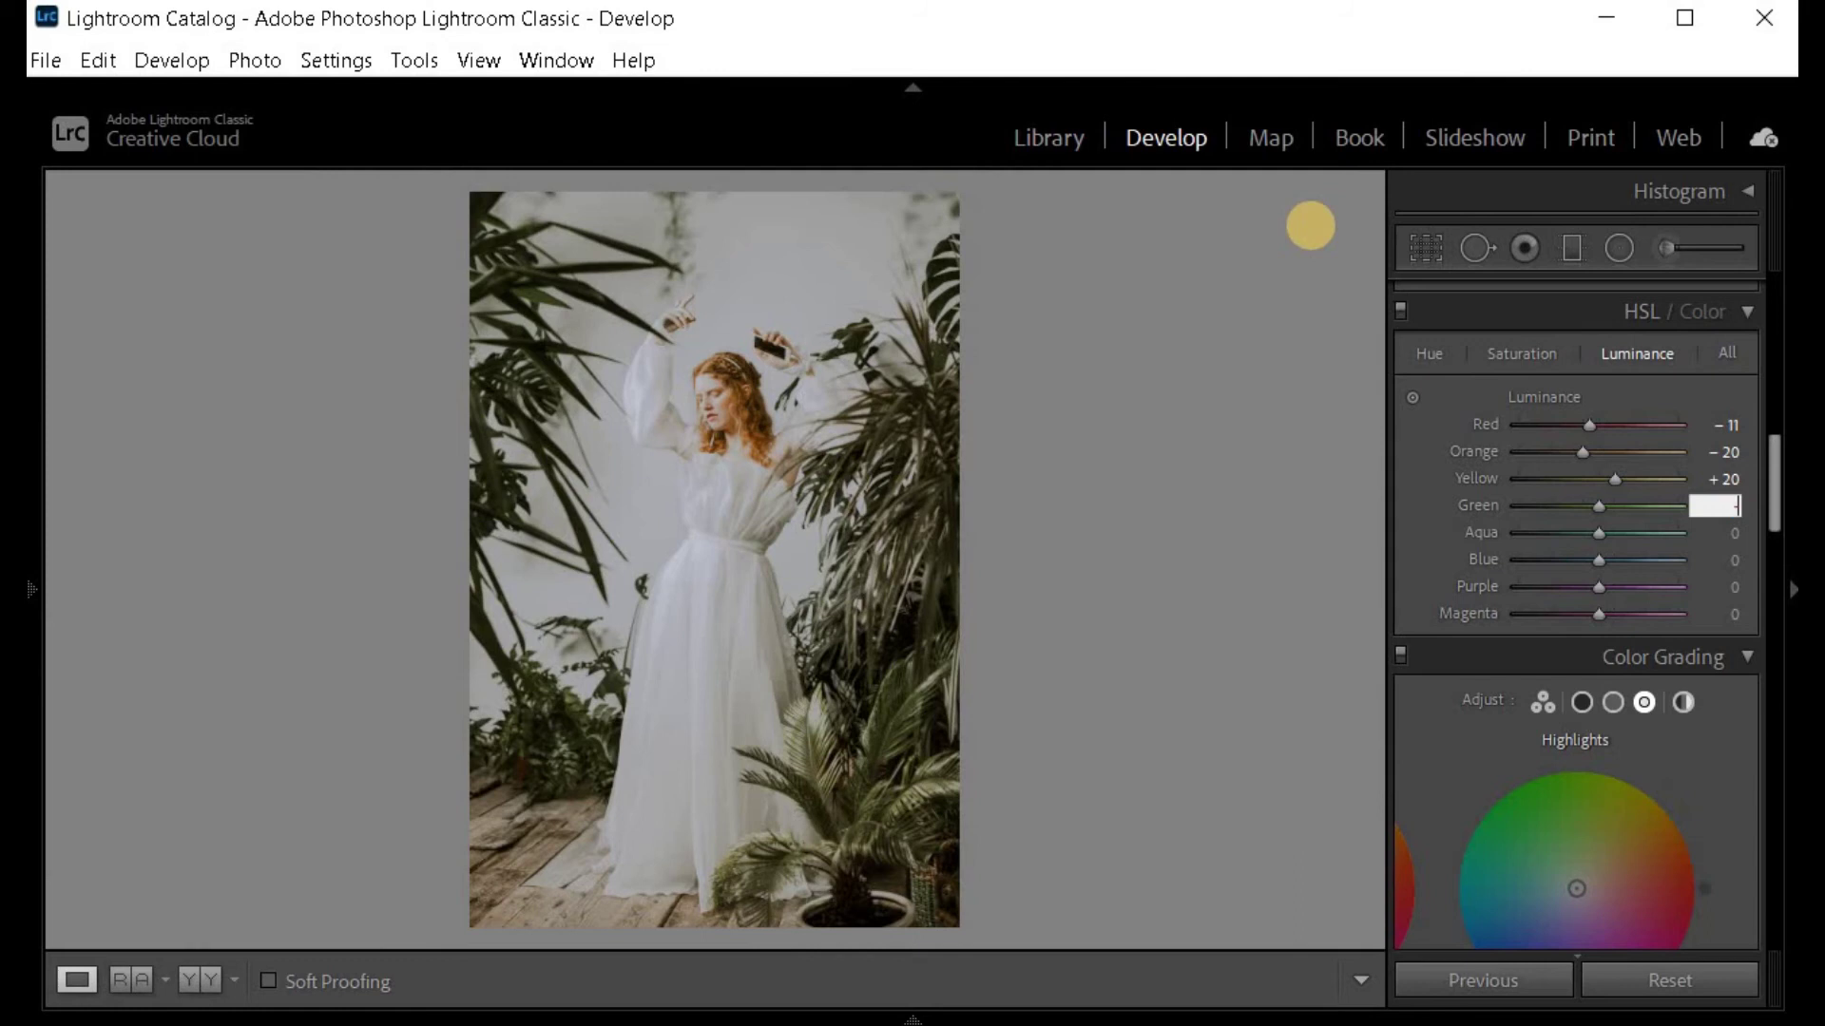
pyautogui.write('26')
pyautogui.press('Tab')
pyautogui.press('Tab')
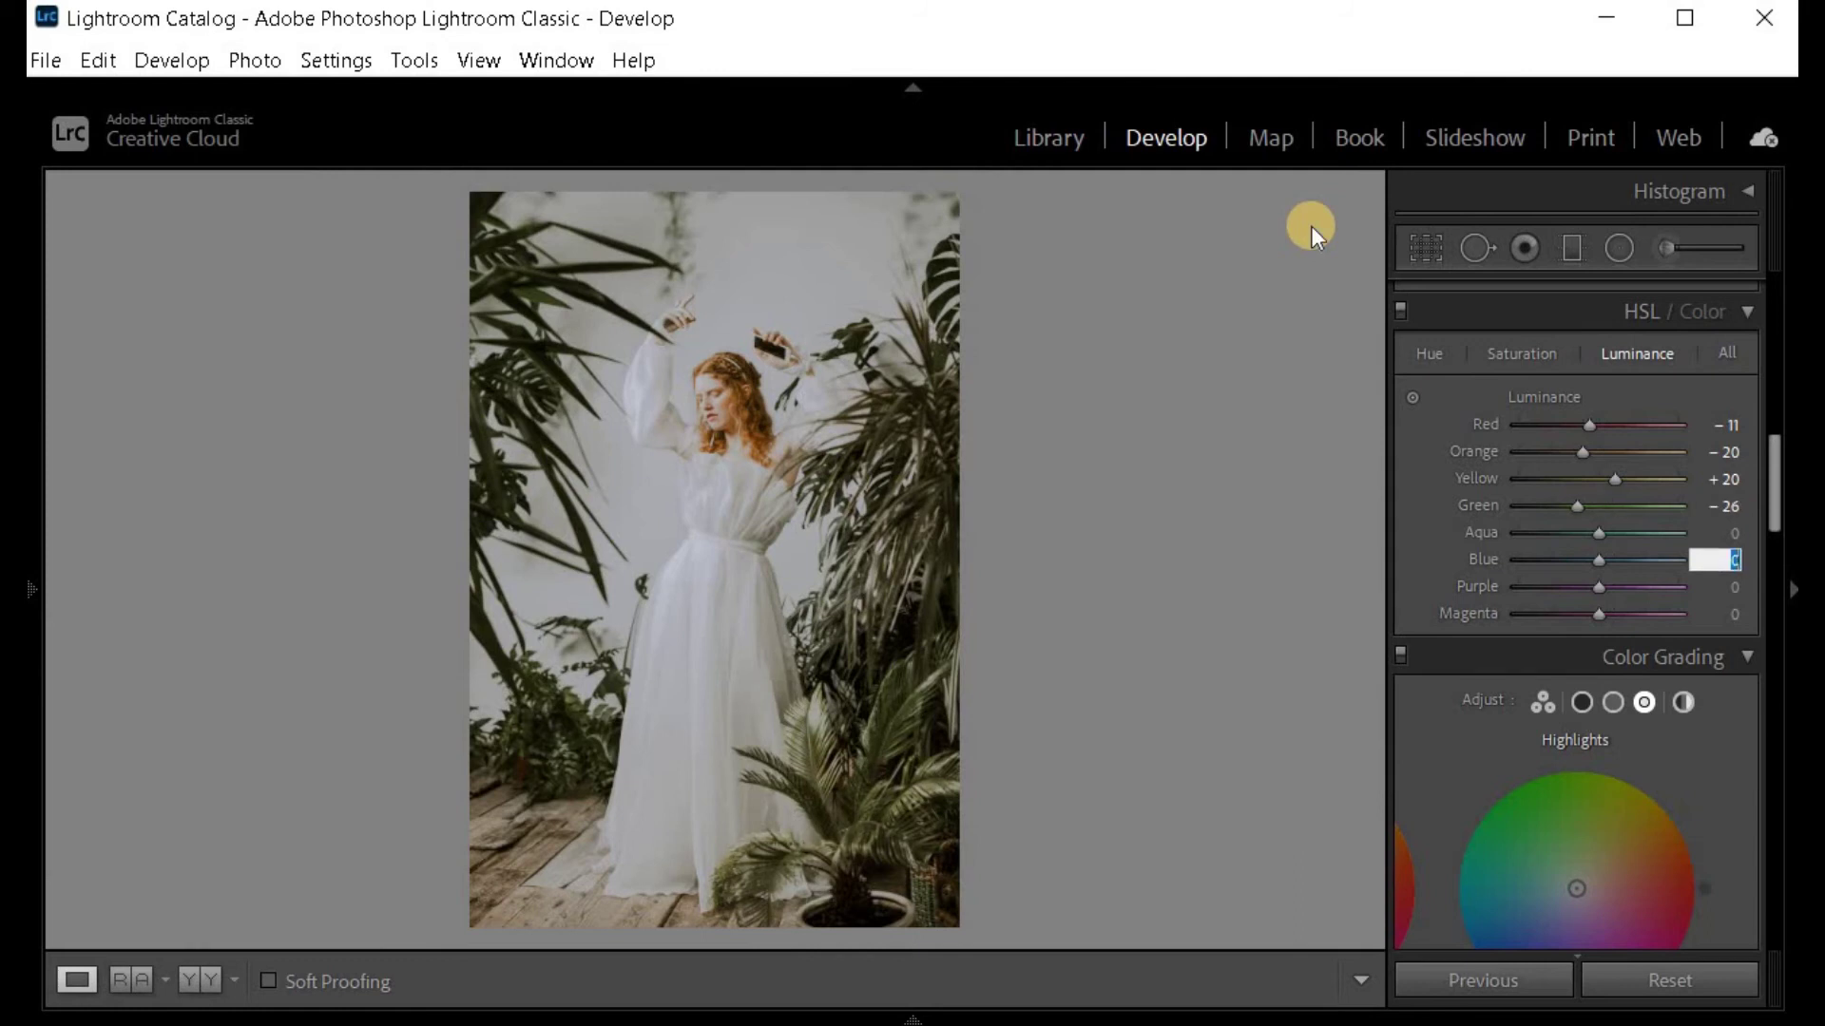
pyautogui.write('22')
pyautogui.press('Tab')
pyautogui.press('Tab')
pyautogui.write('-')
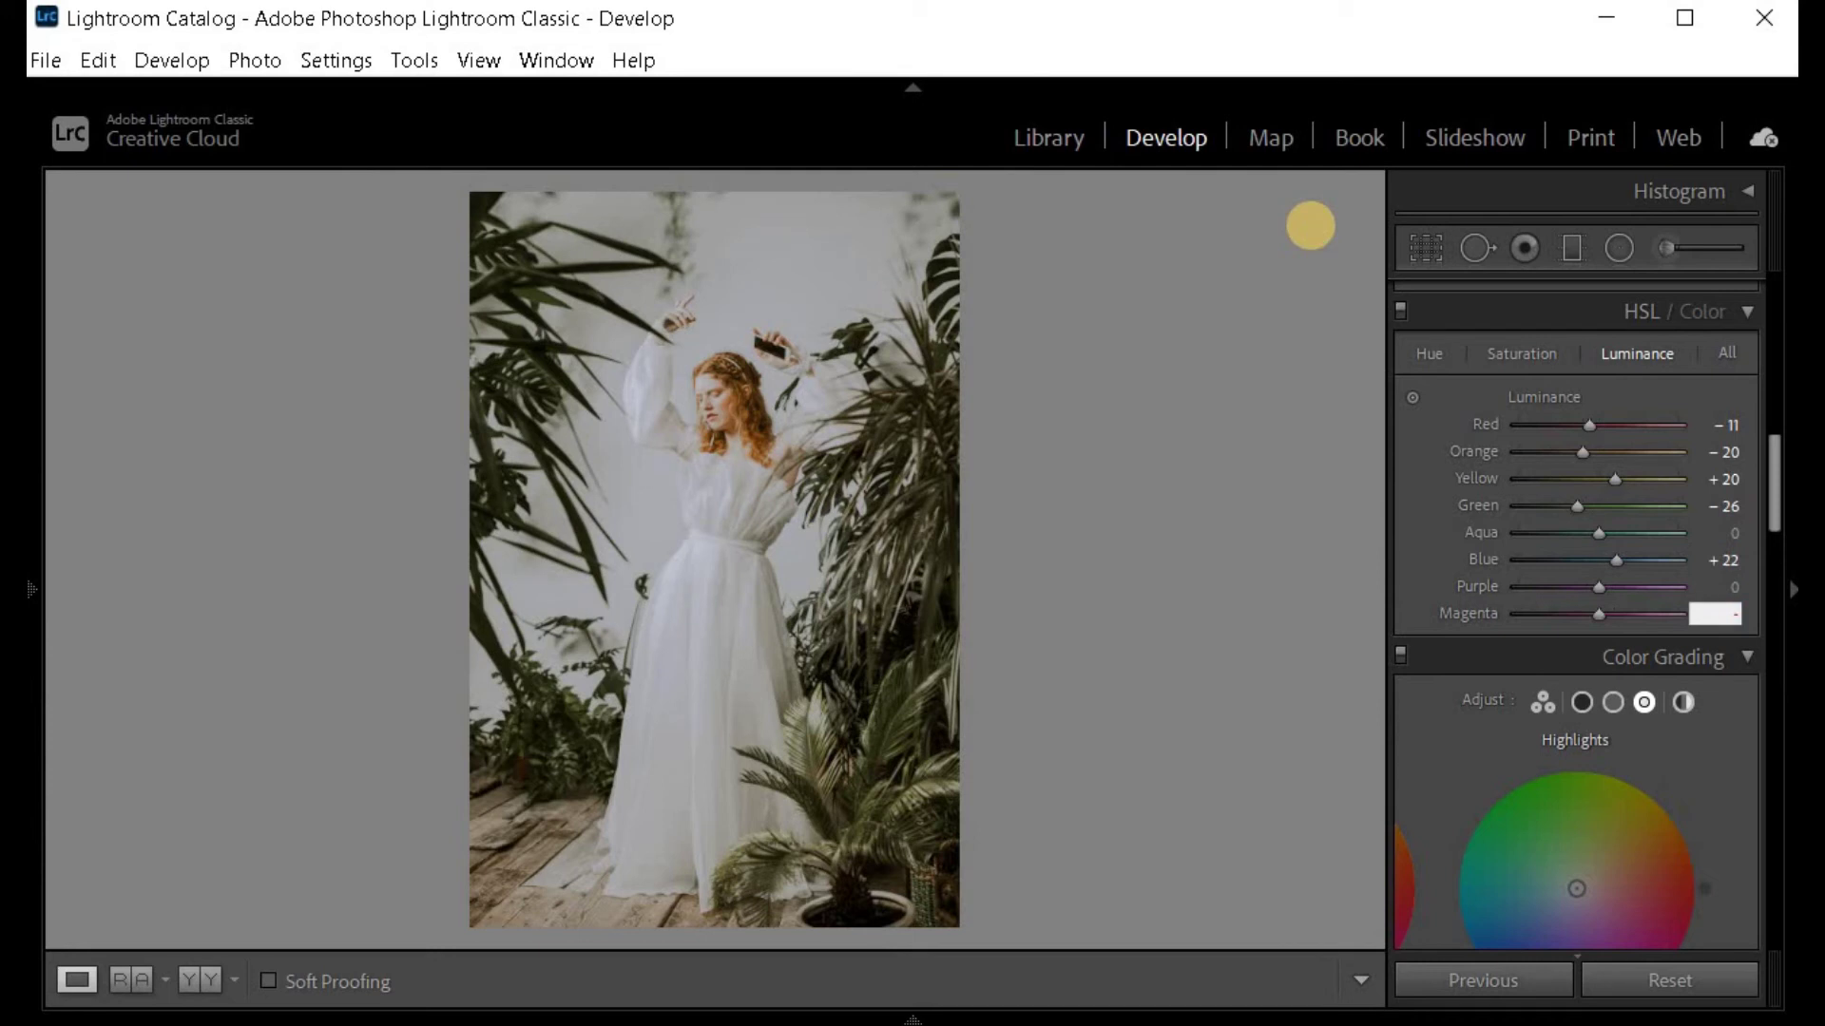
pyautogui.write('15')
pyautogui.press('Return')
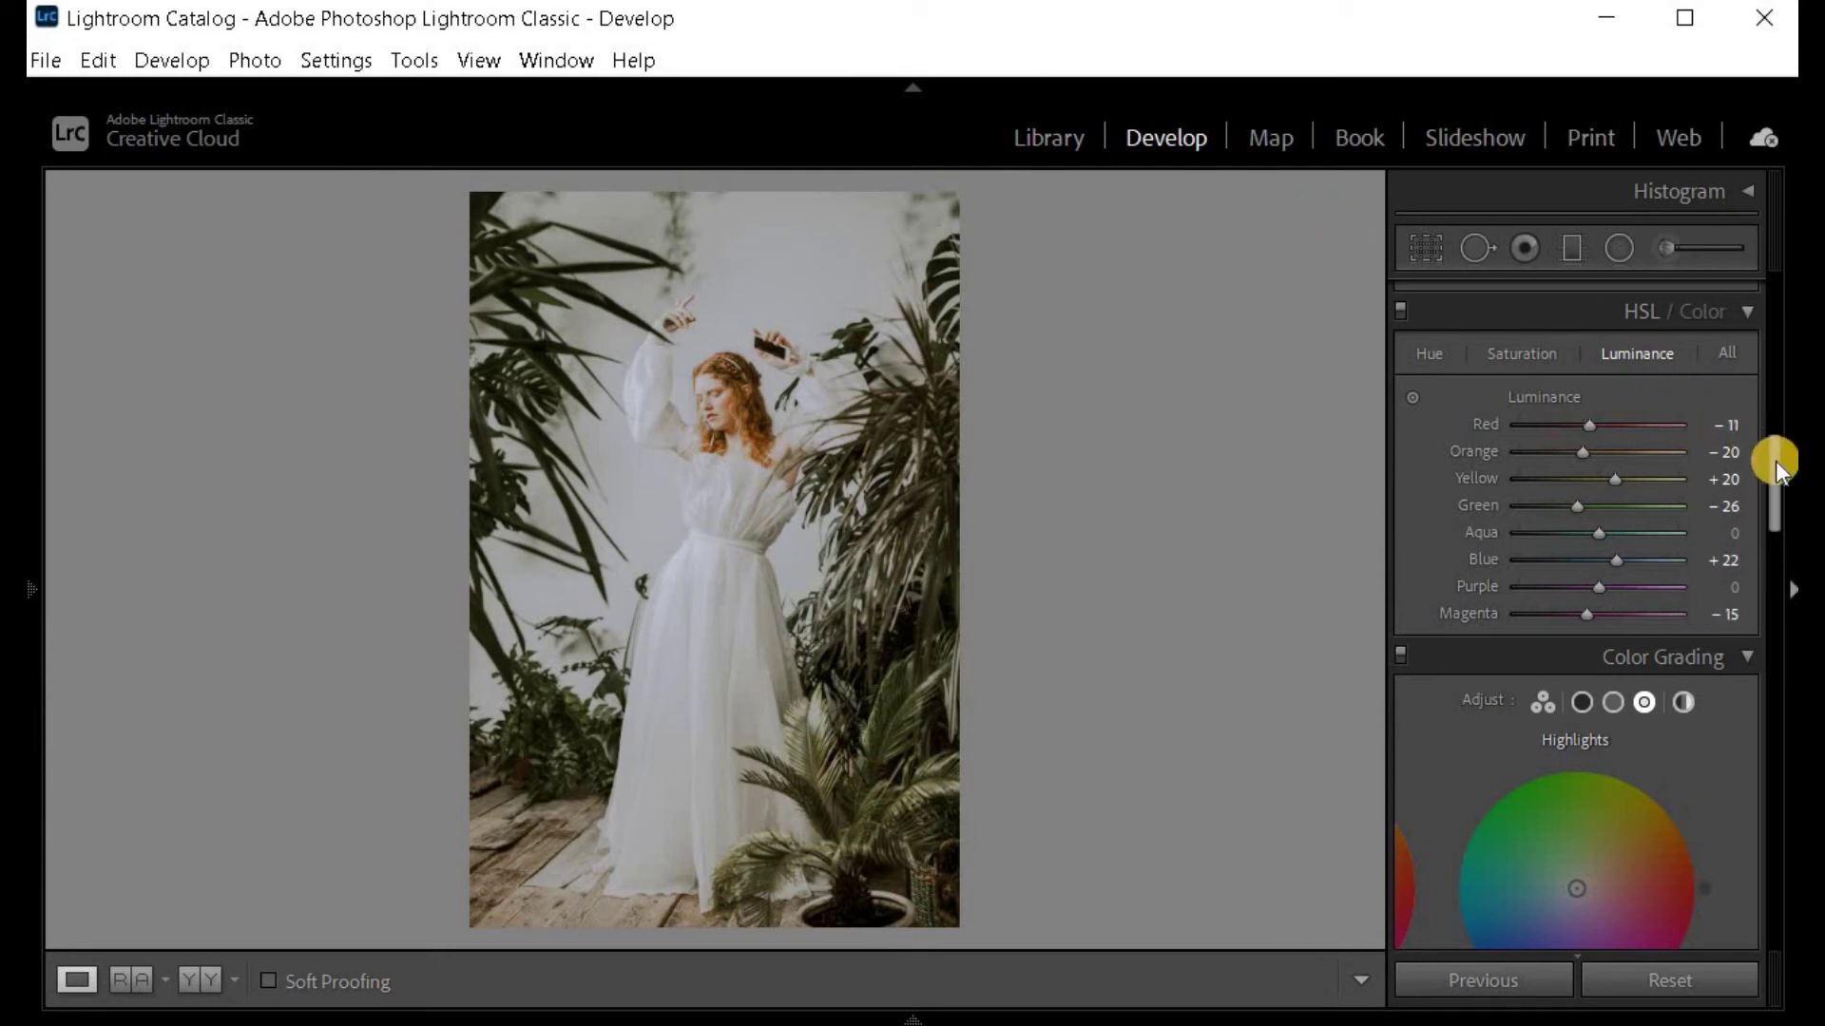
# In Color Grading, set the Shadows hue to 229 and saturation to 2.
pyautogui.moveTo(1775, 460); pyautogui.dragTo(1781, 511)
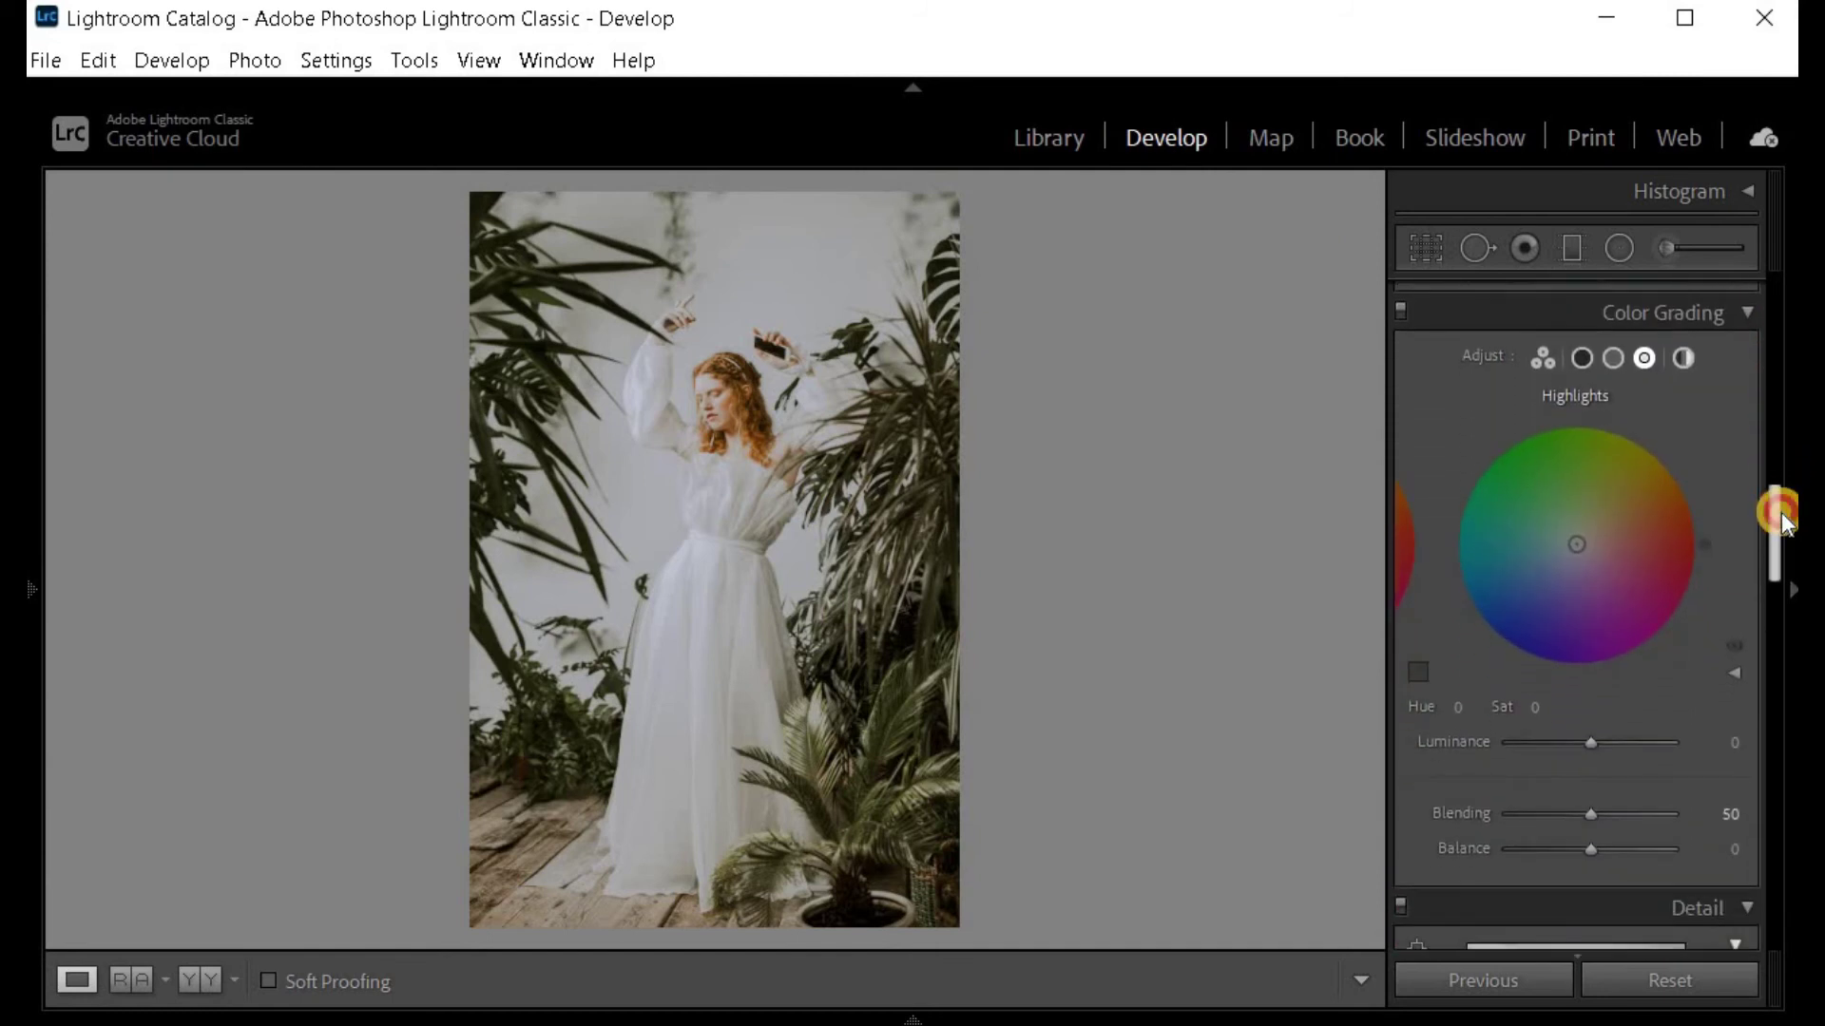
pyautogui.click(1581, 358)
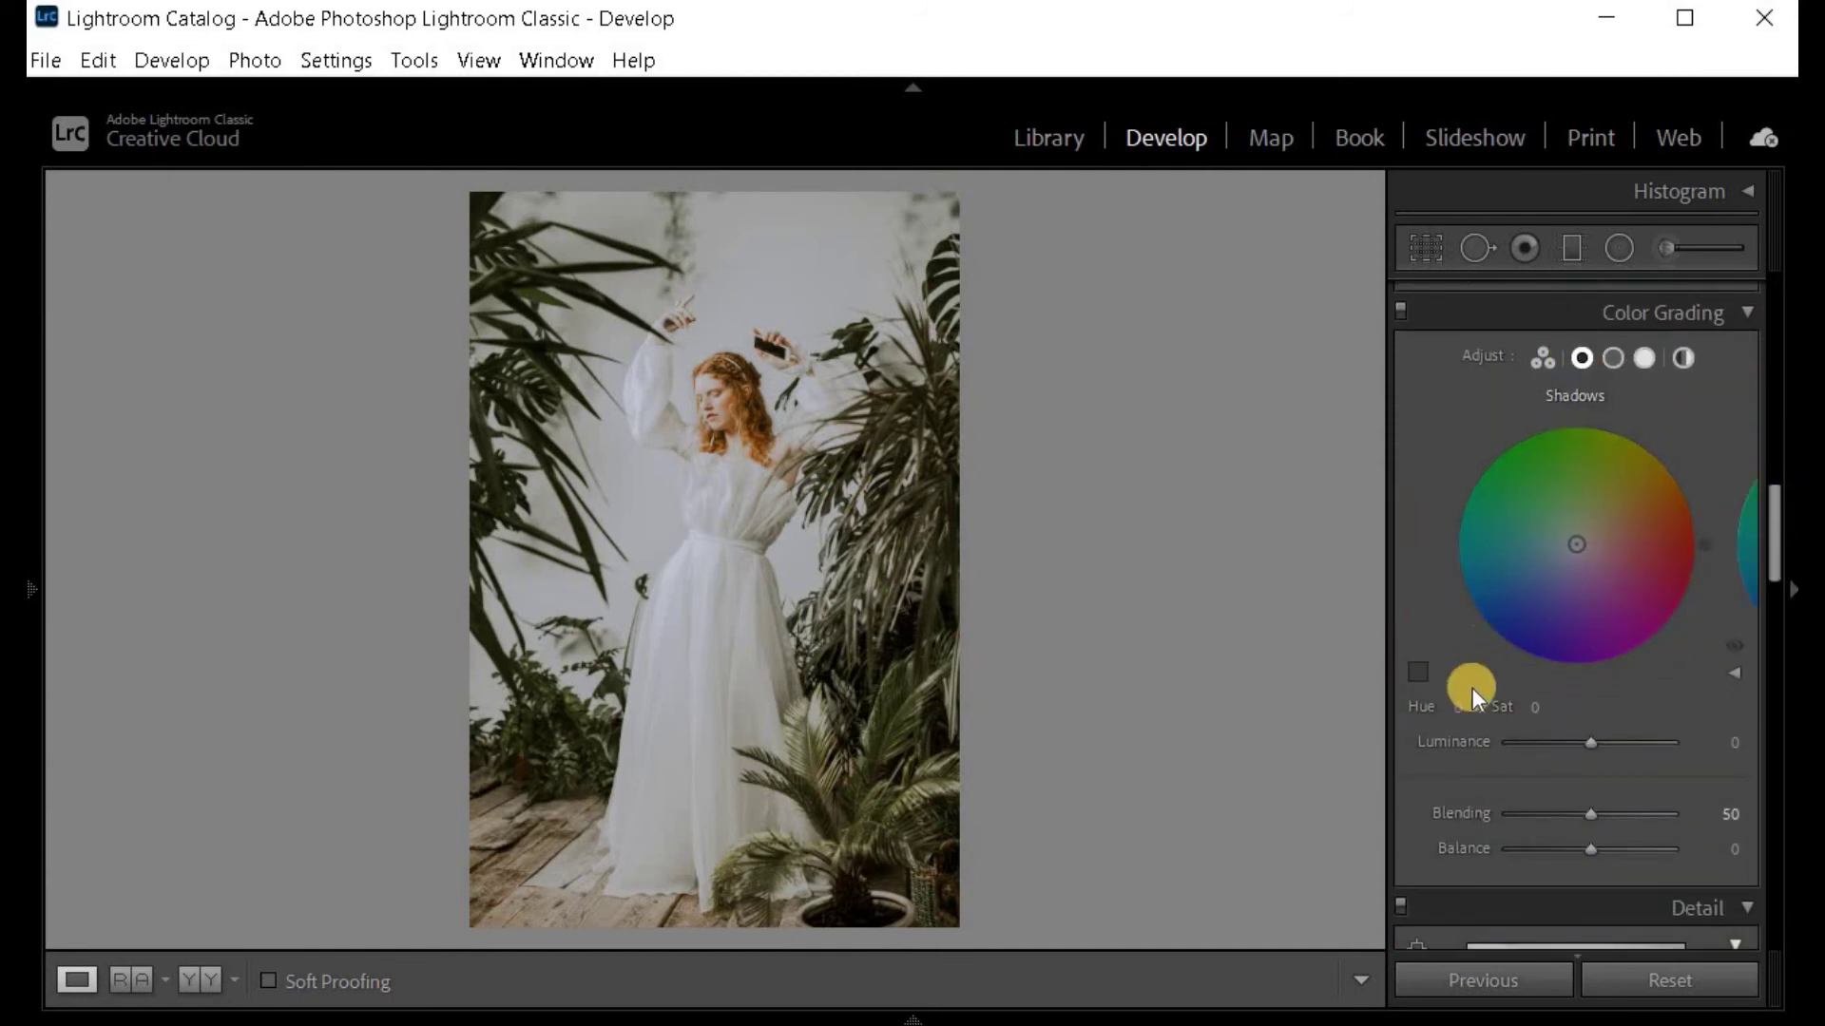
pyautogui.click(1463, 708)
pyautogui.write('229')
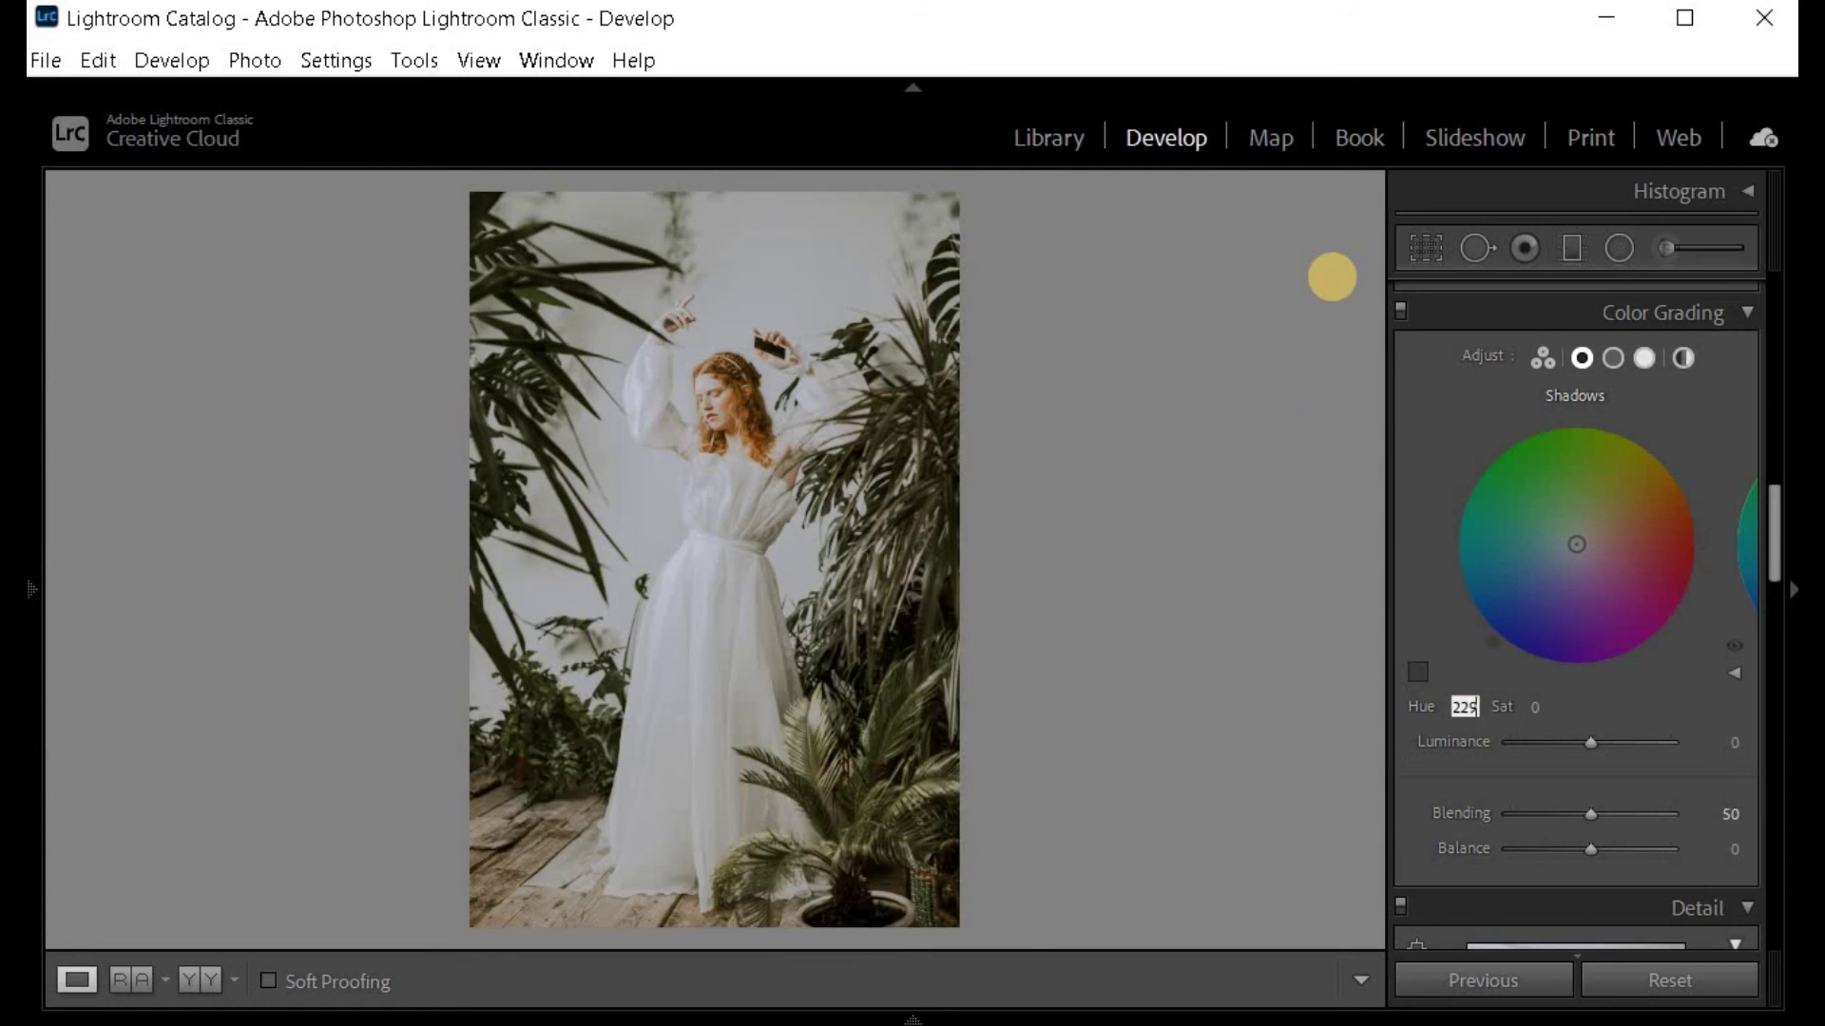
pyautogui.press('Tab')
pyautogui.write('2')
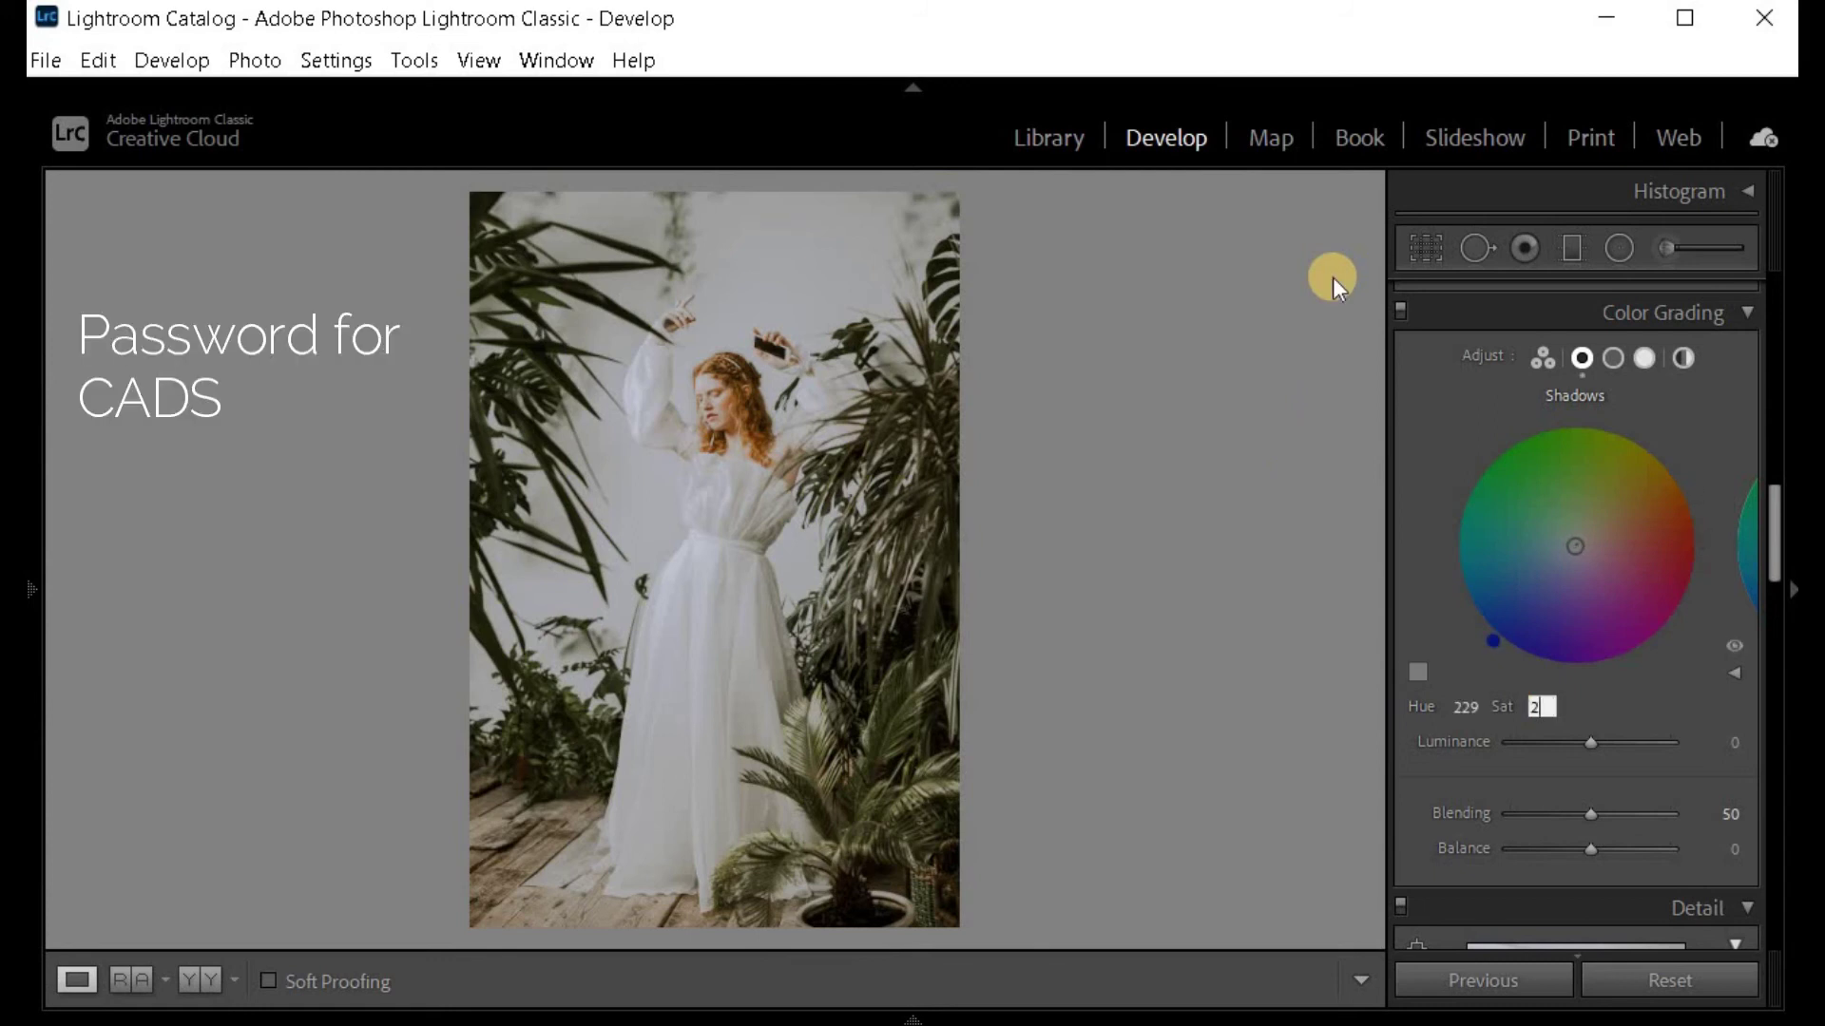
pyautogui.press('Return')
pyautogui.click(1644, 357)
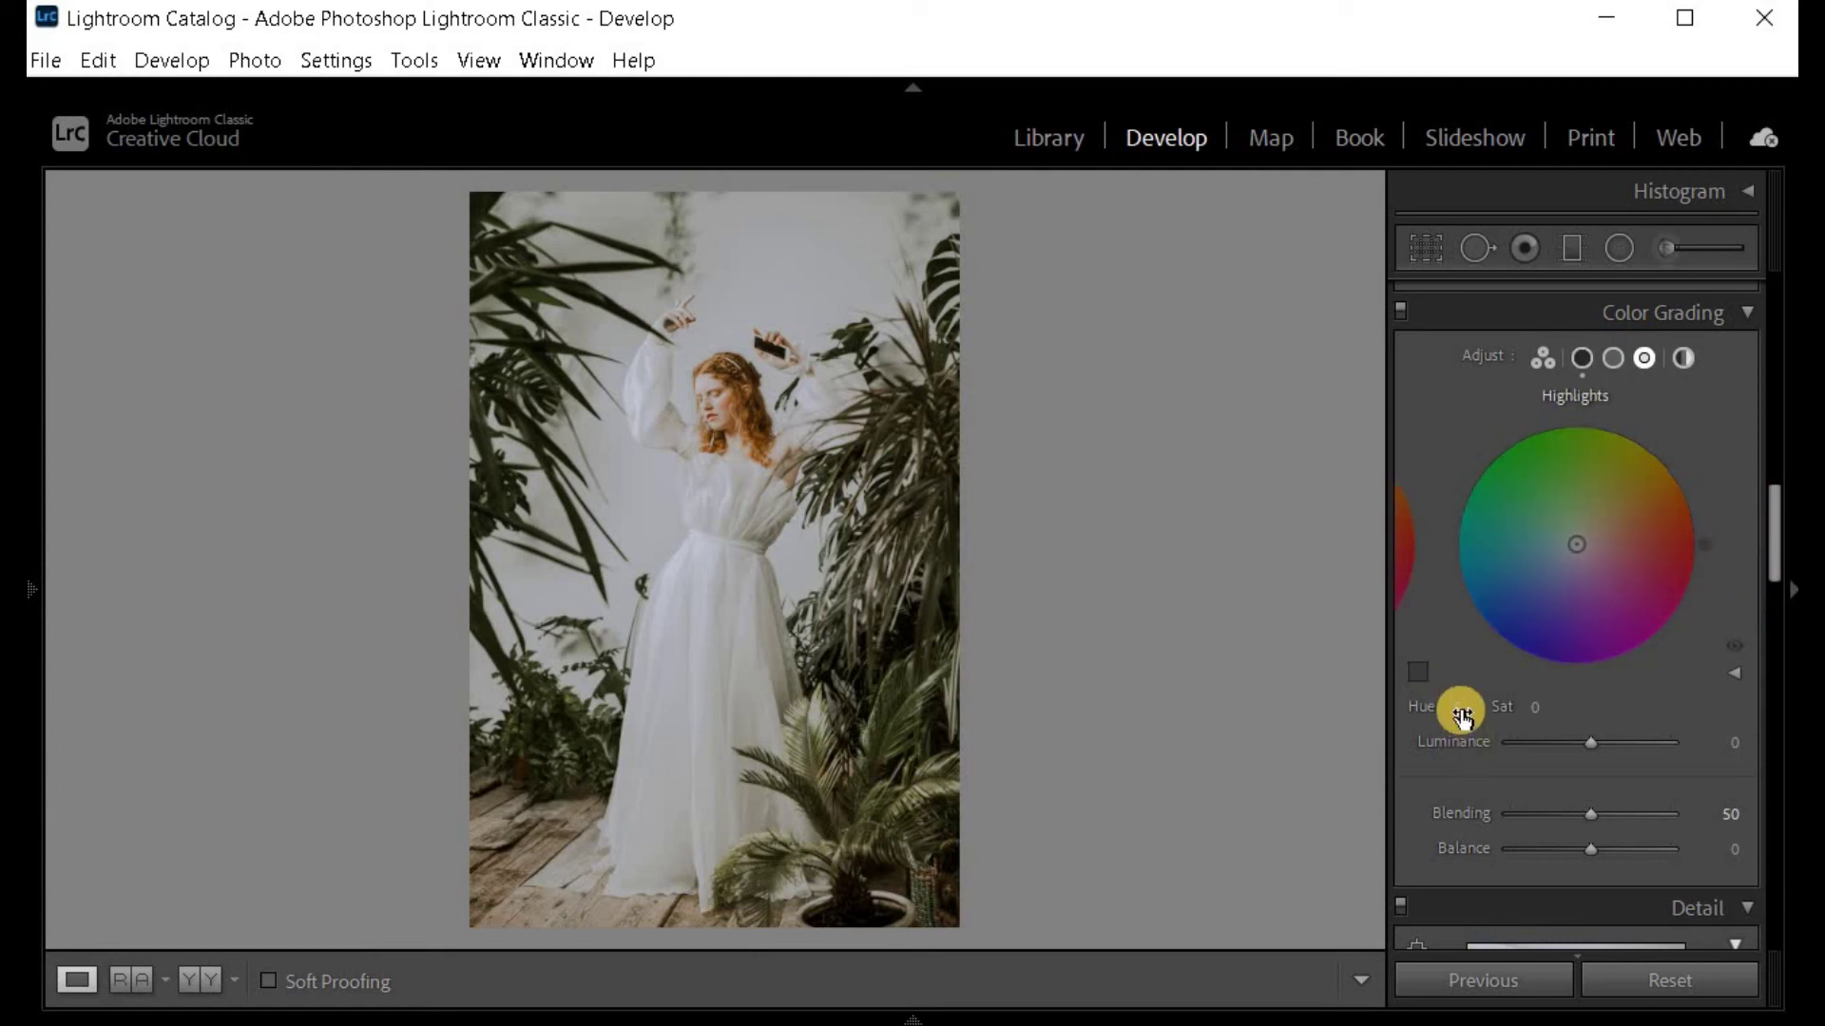
# Set the Color Grading Highlights hue to 219 and saturation to 2.
pyautogui.click(1464, 707)
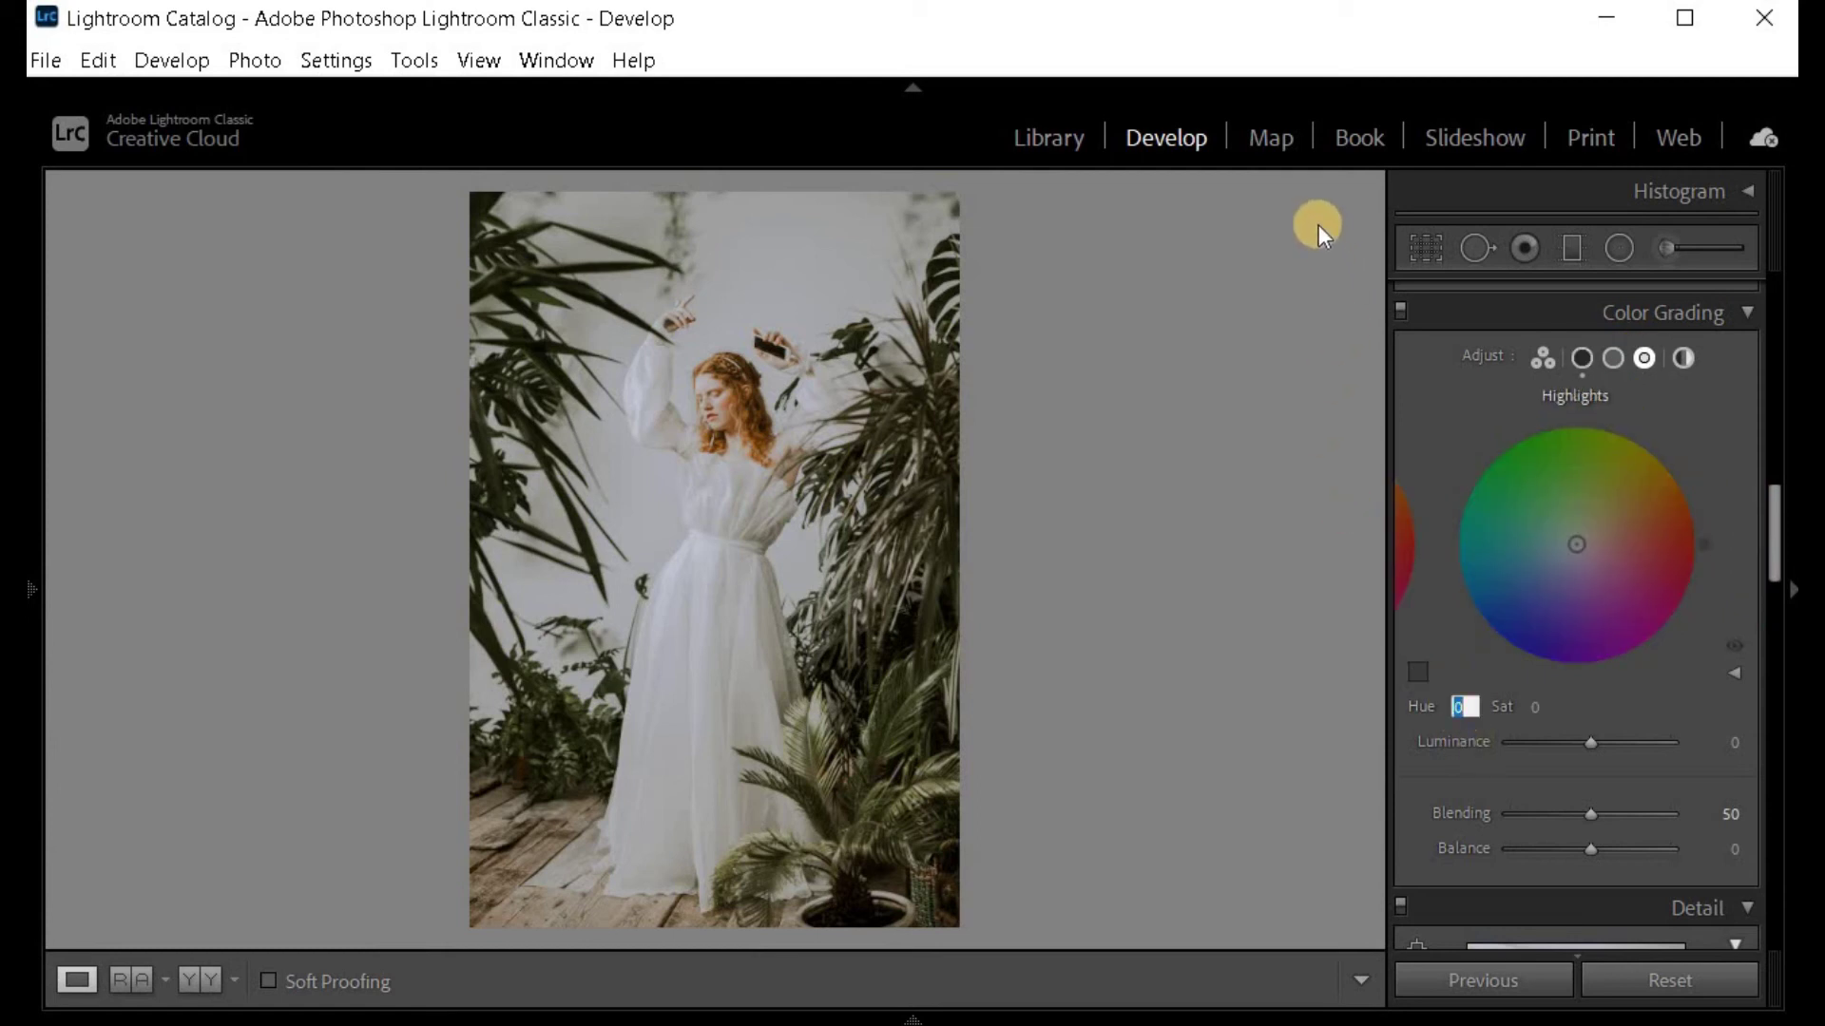
pyautogui.write('219')
pyautogui.press('Tab')
pyautogui.write('2')
pyautogui.click(1320, 224)
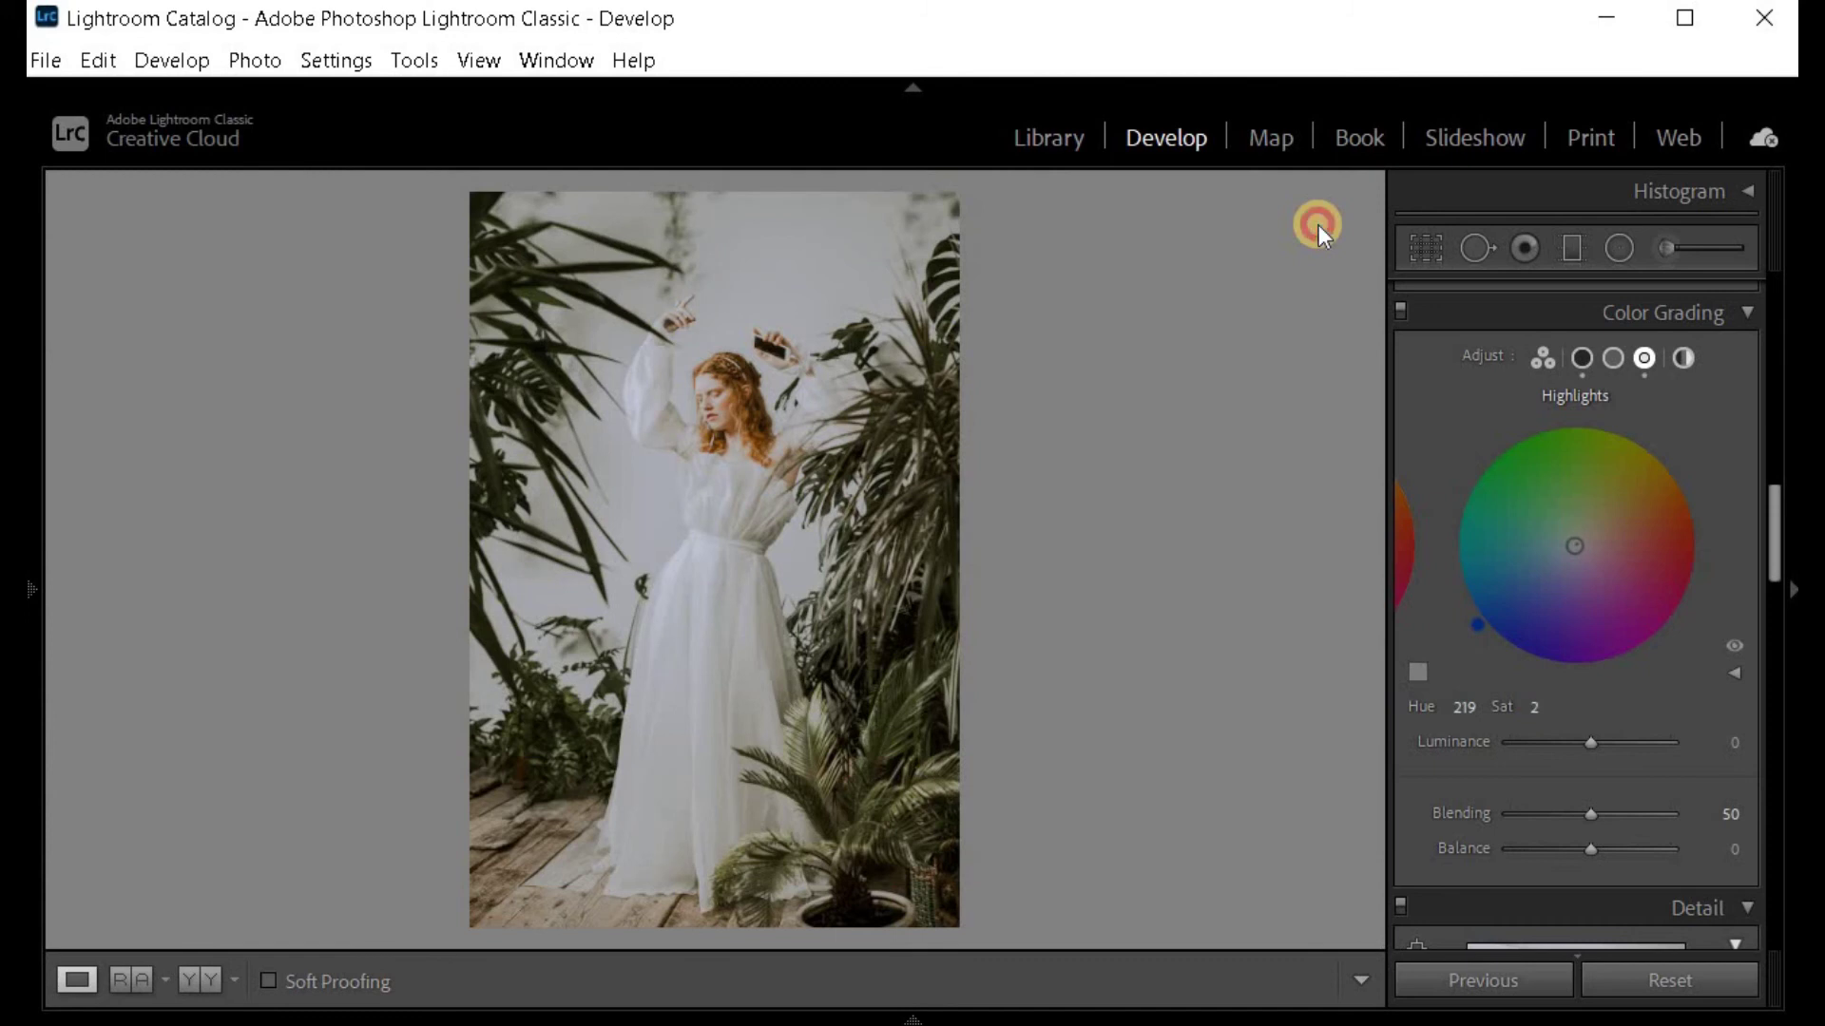
# Set the Color Grading Blending to 100.
pyautogui.click(1725, 820)
pyautogui.write('100')
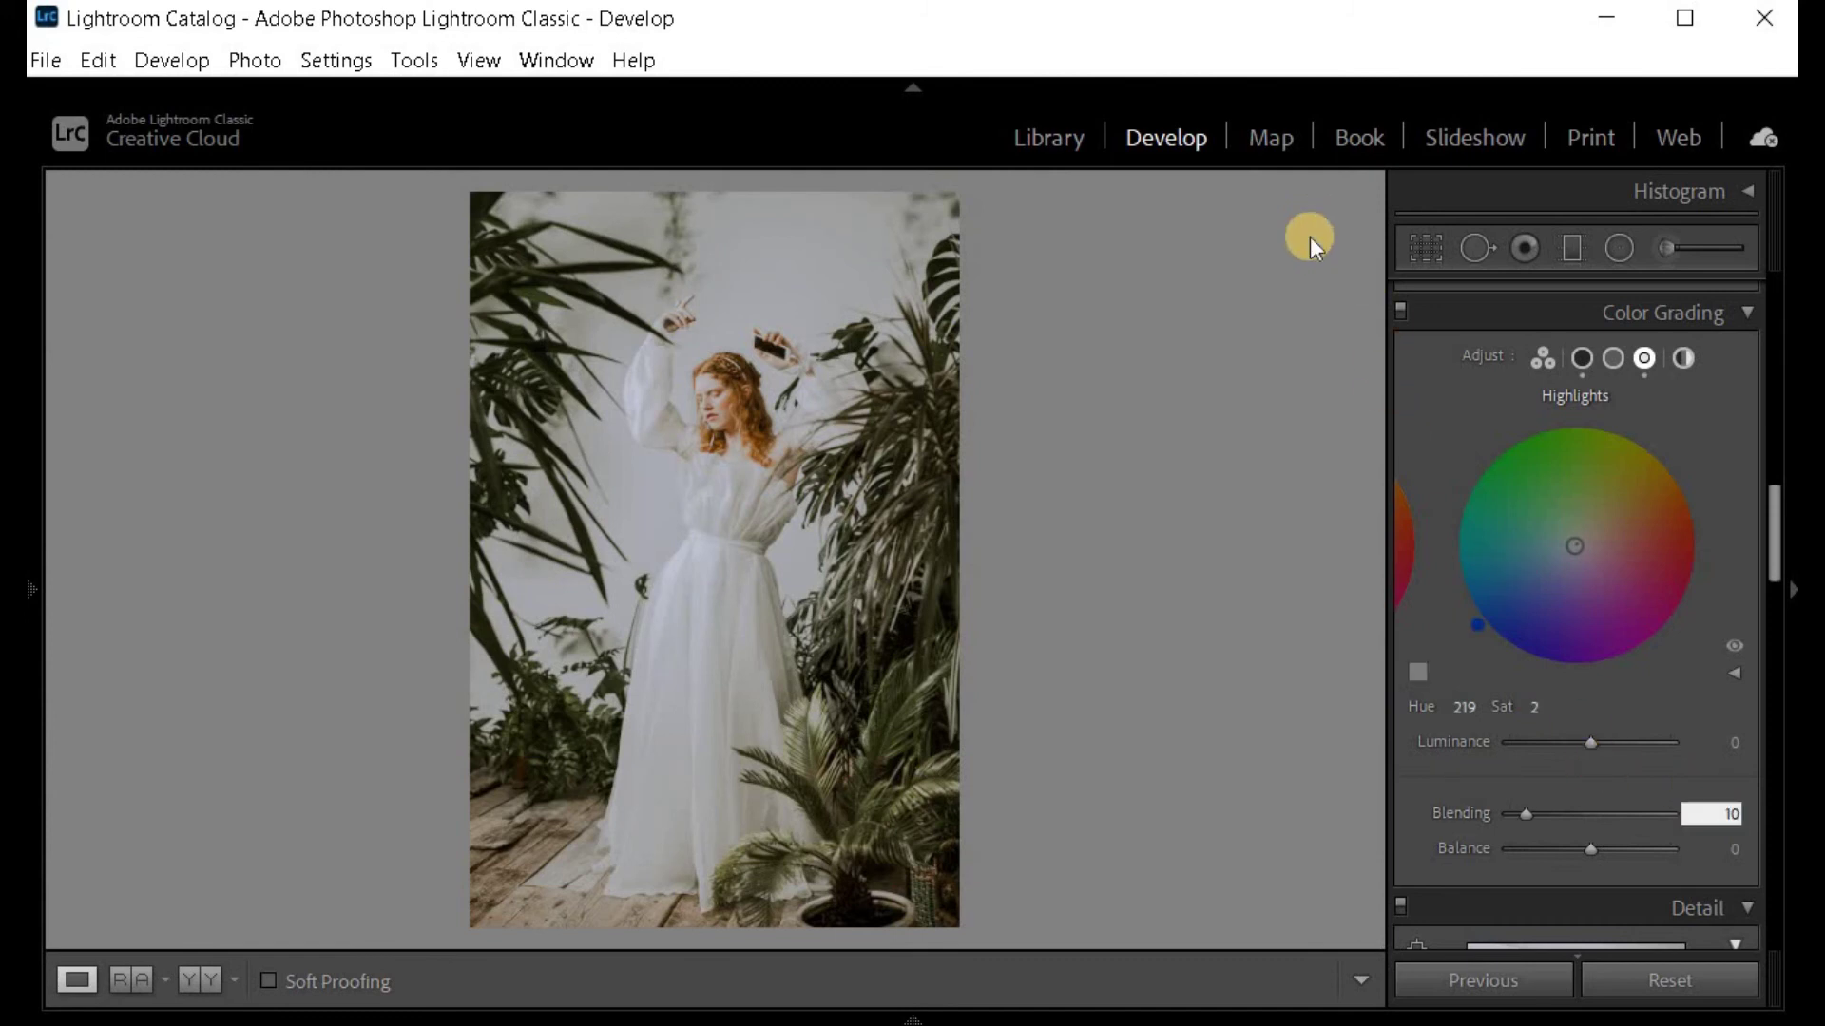
pyautogui.press('Return')
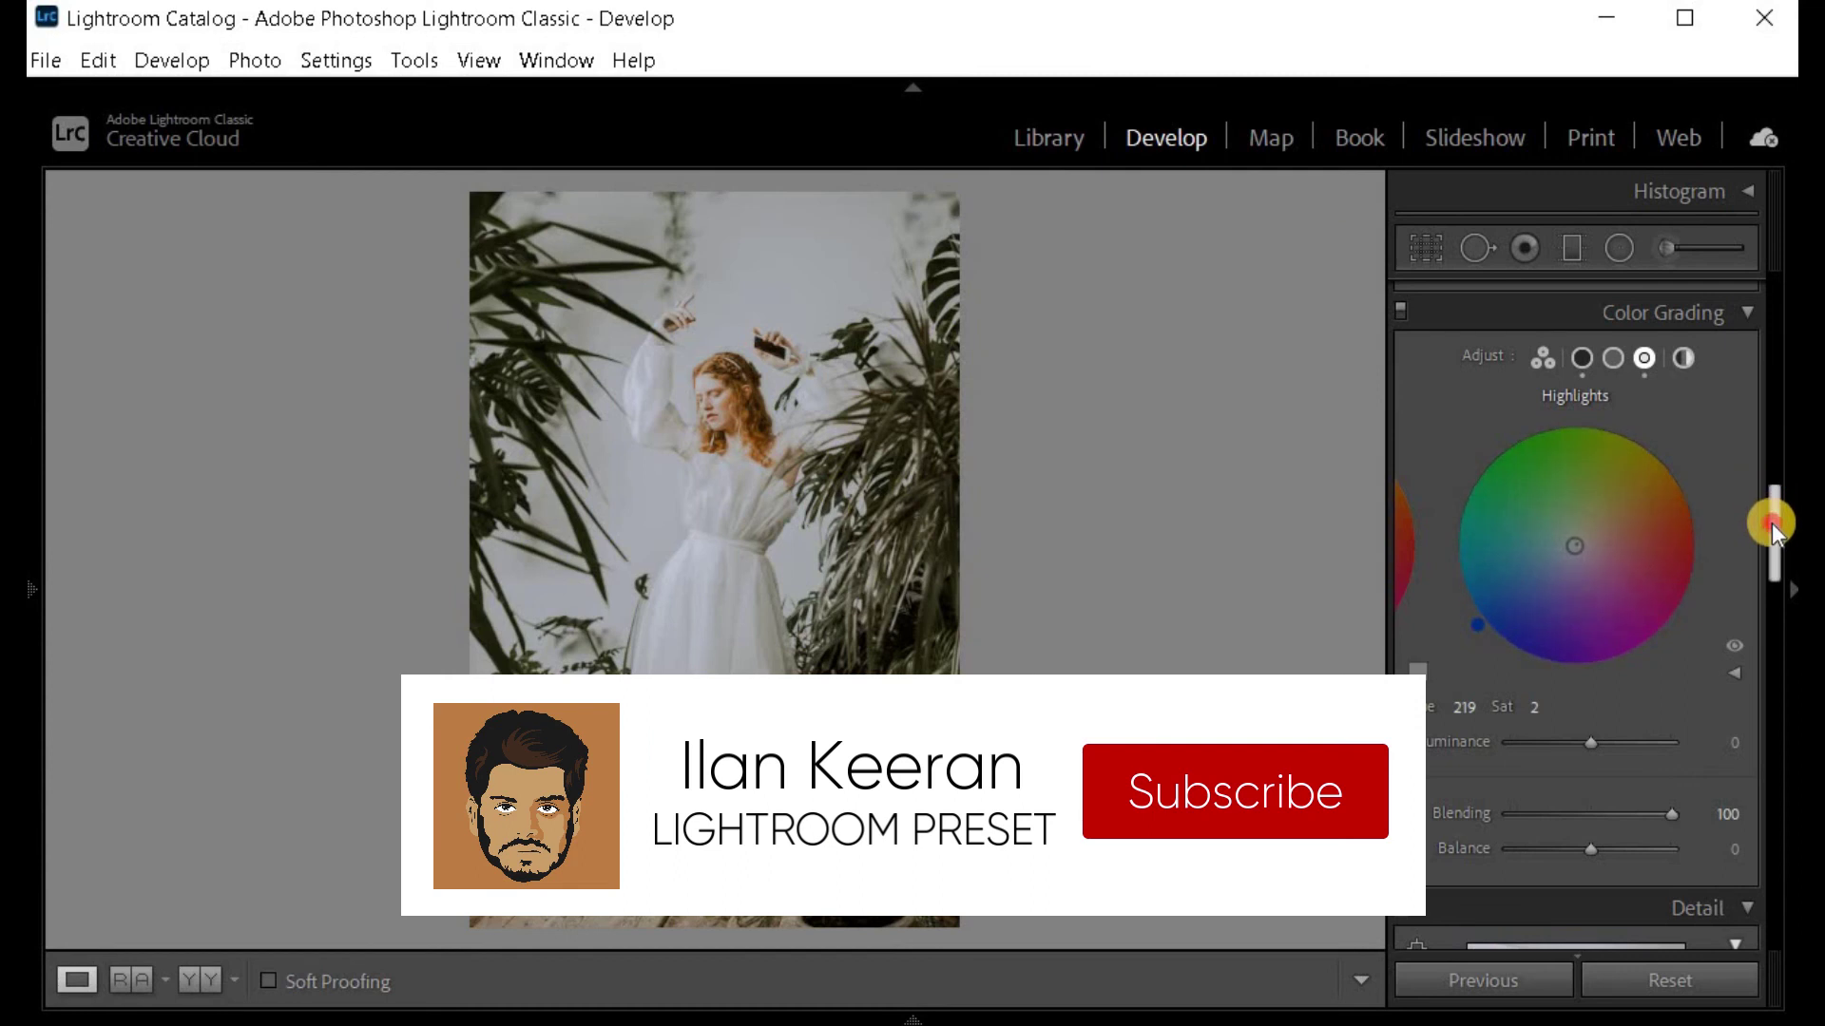
pyautogui.moveTo(1770, 505); pyautogui.dragTo(1780, 616)
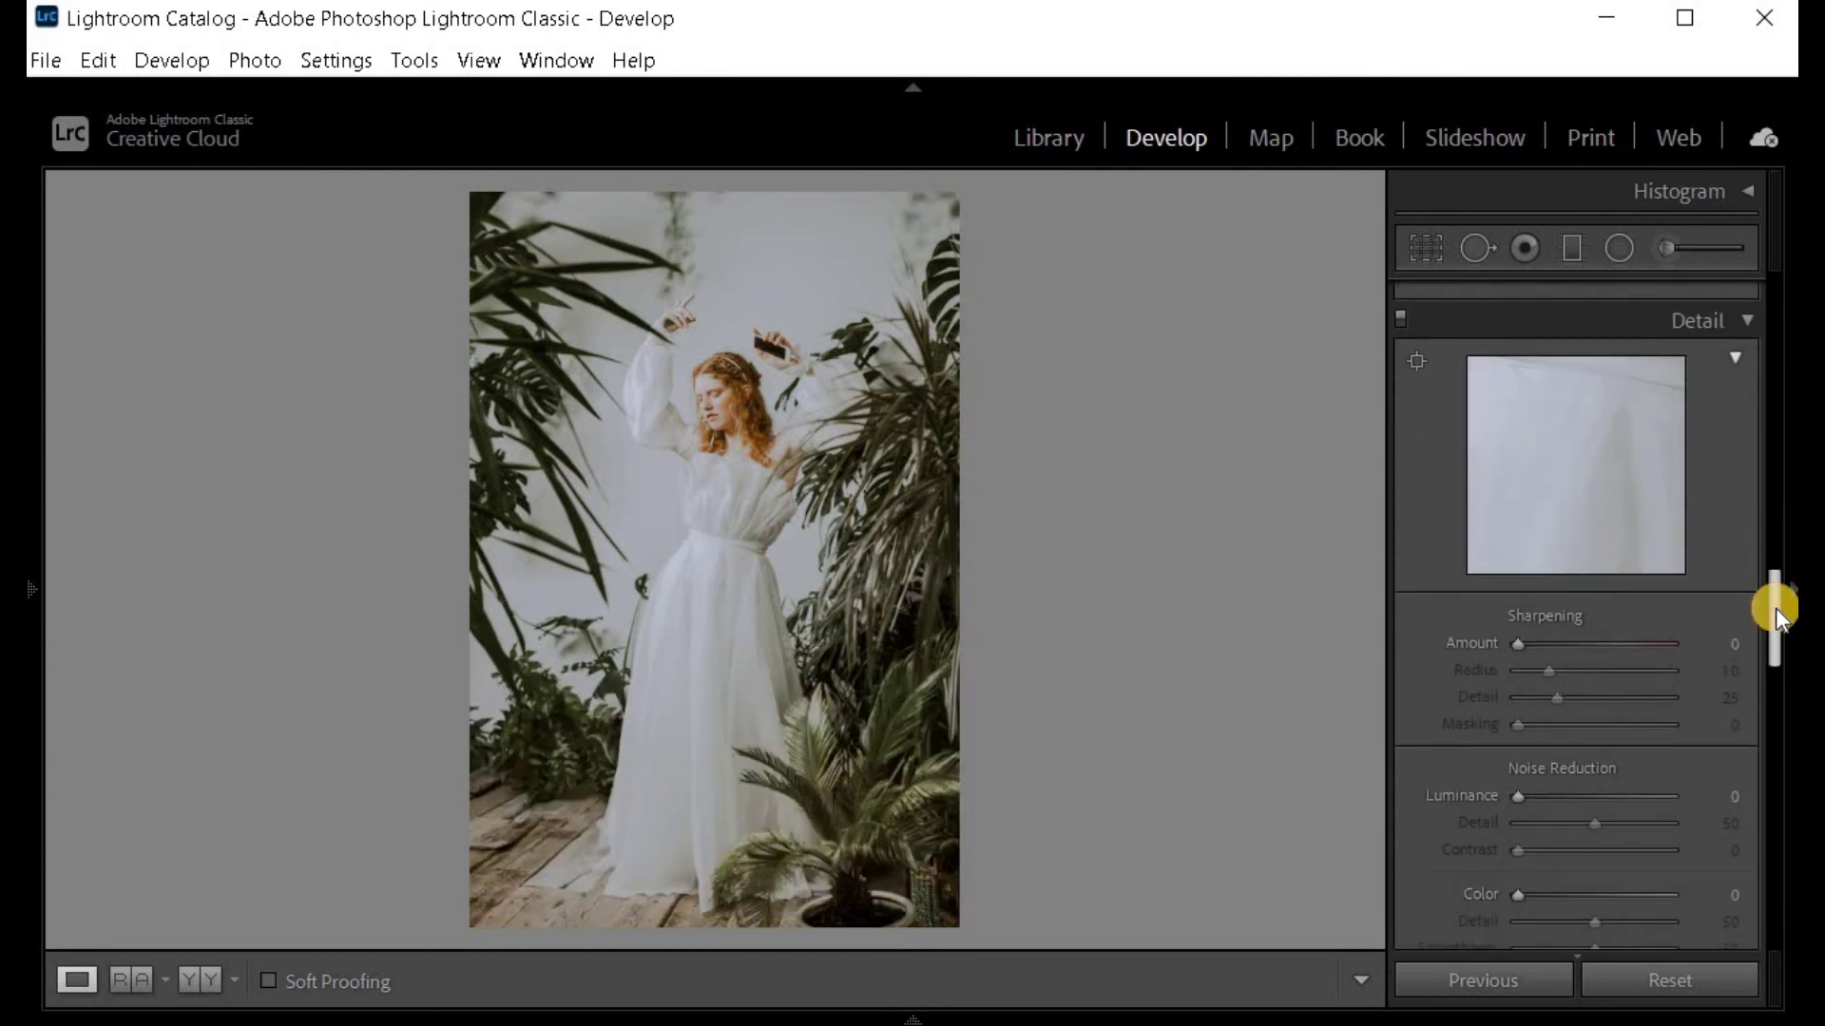
# In the Detail panel, set Sharpening Amount to 40 and Noise Reduction Color to 24.
pyautogui.click(1731, 644)
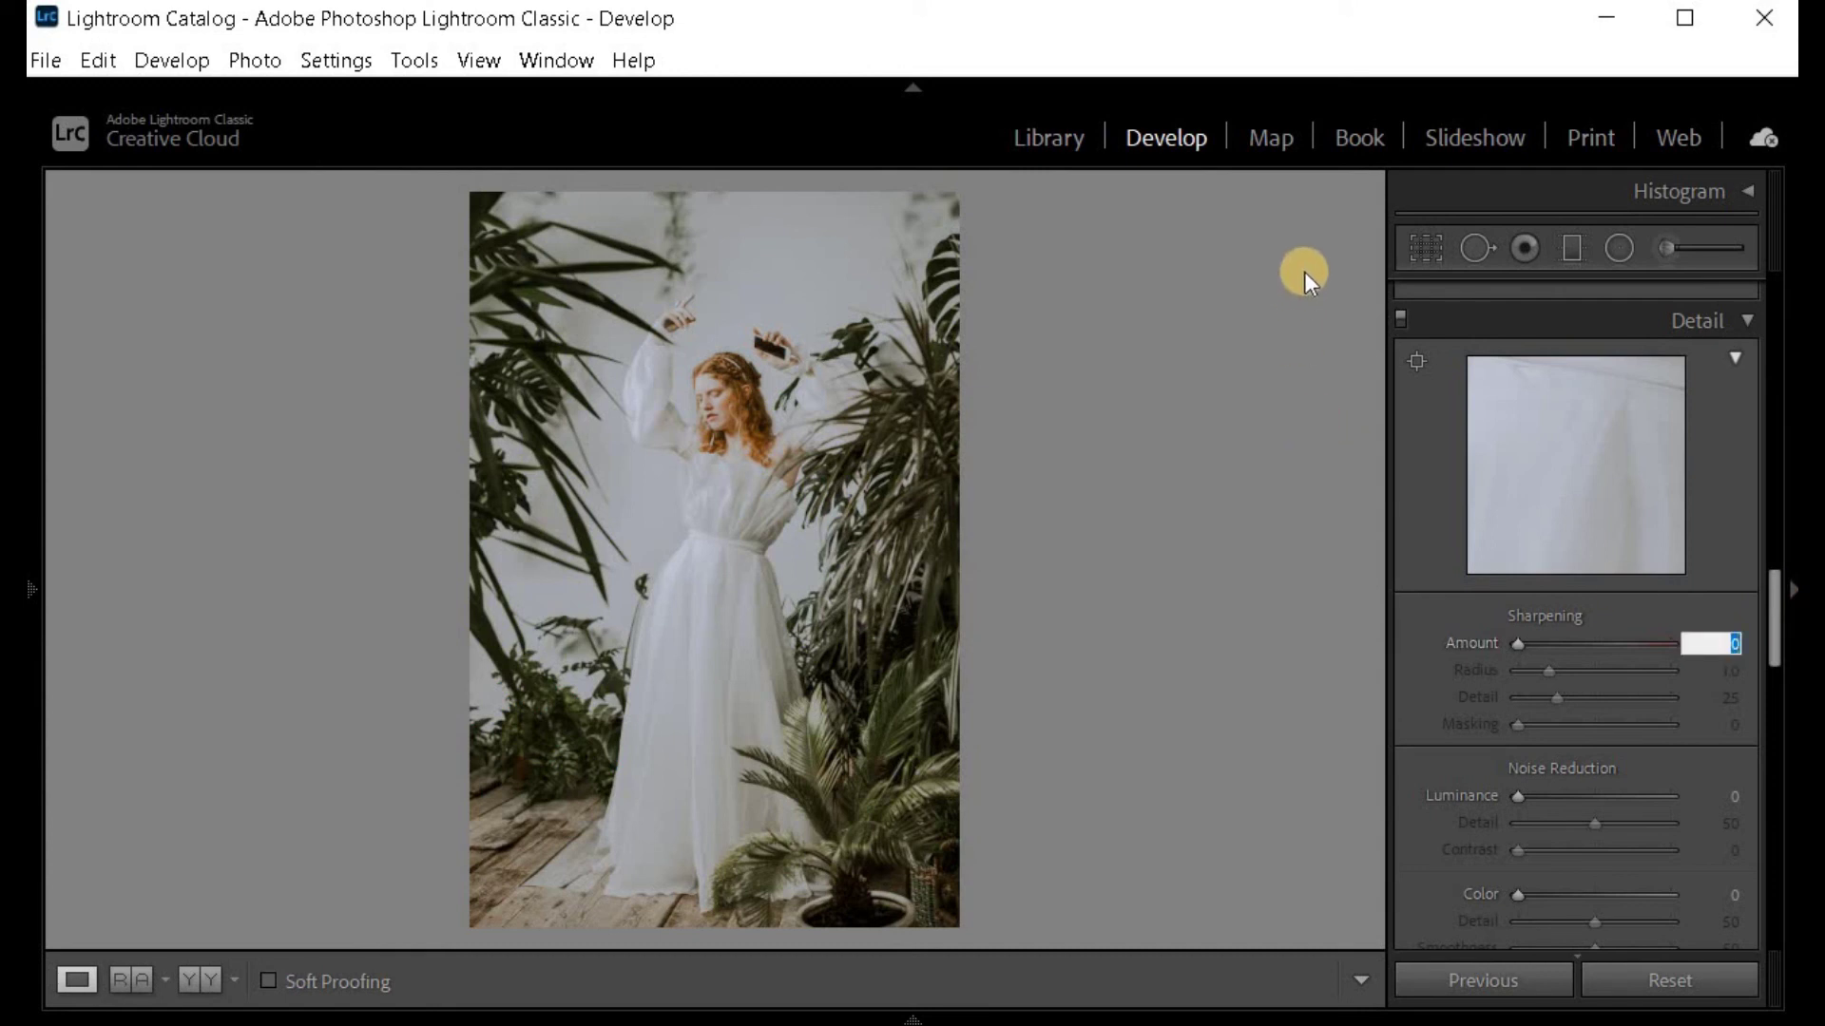
pyautogui.write('40')
pyautogui.press('Tab')
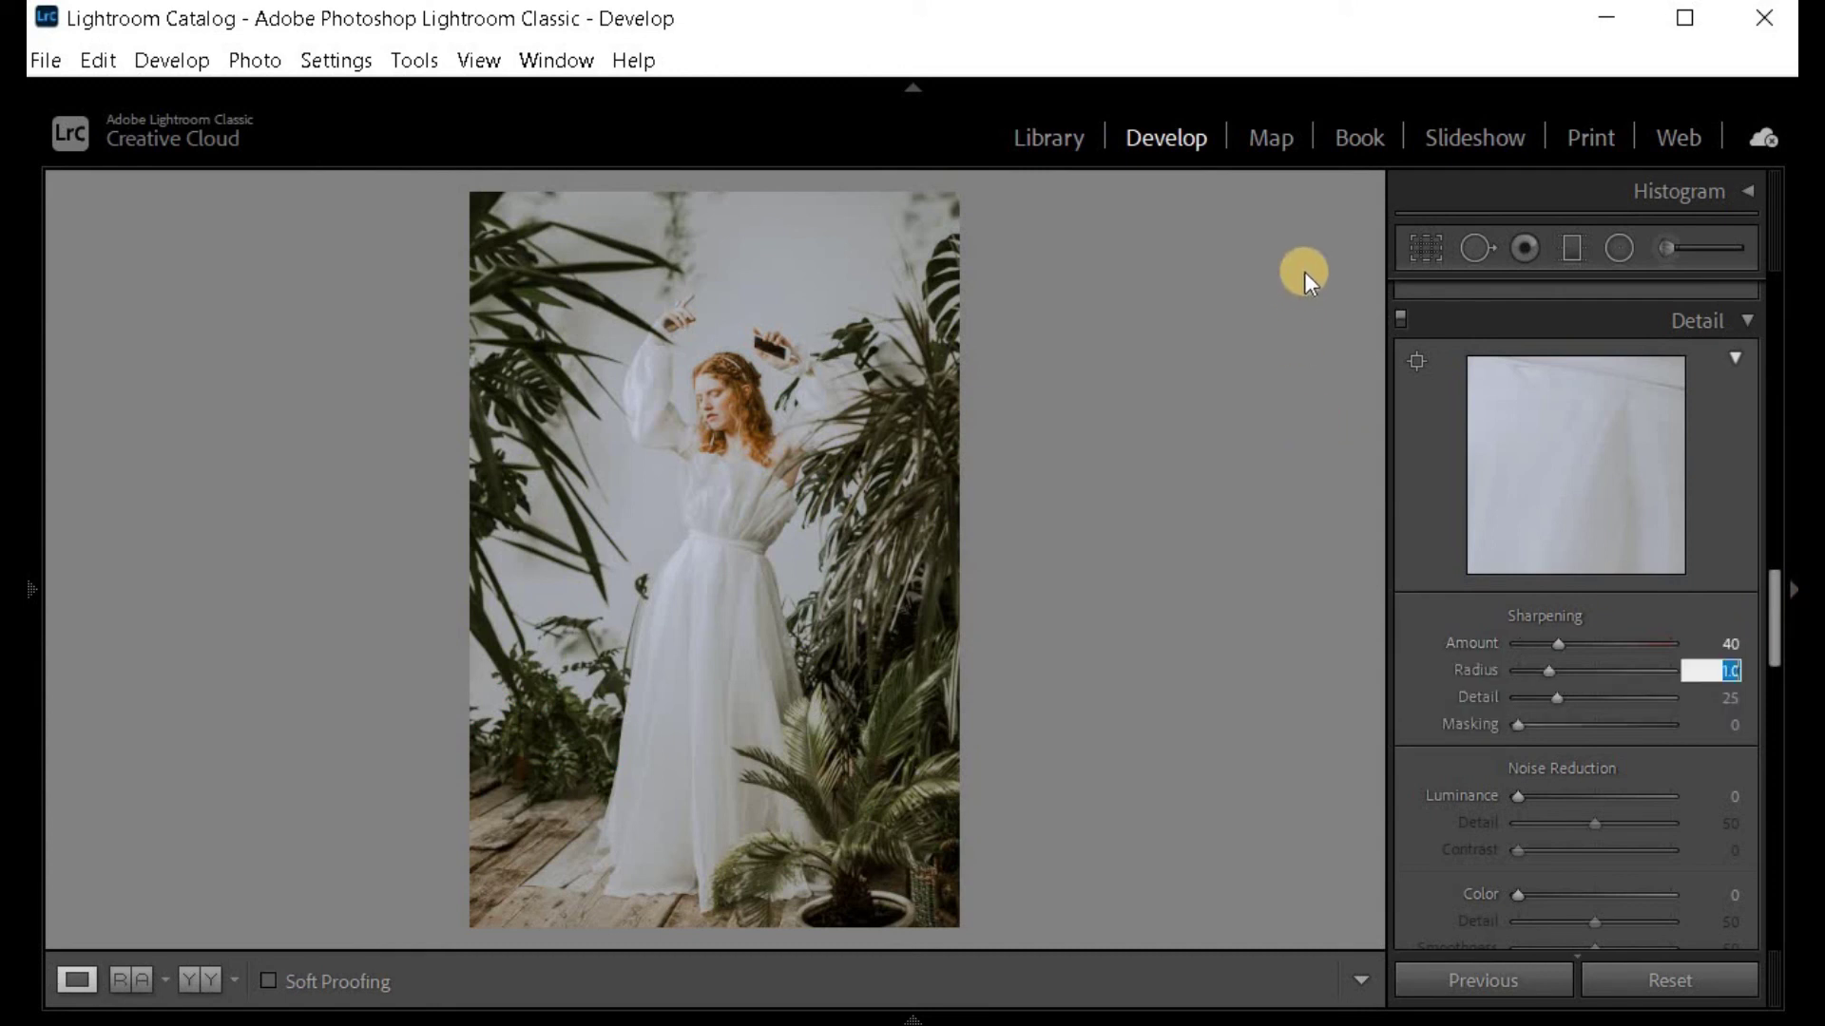
pyautogui.press('Tab')
pyautogui.press('Tab')
pyautogui.press('Tab')
pyautogui.press('Tab')
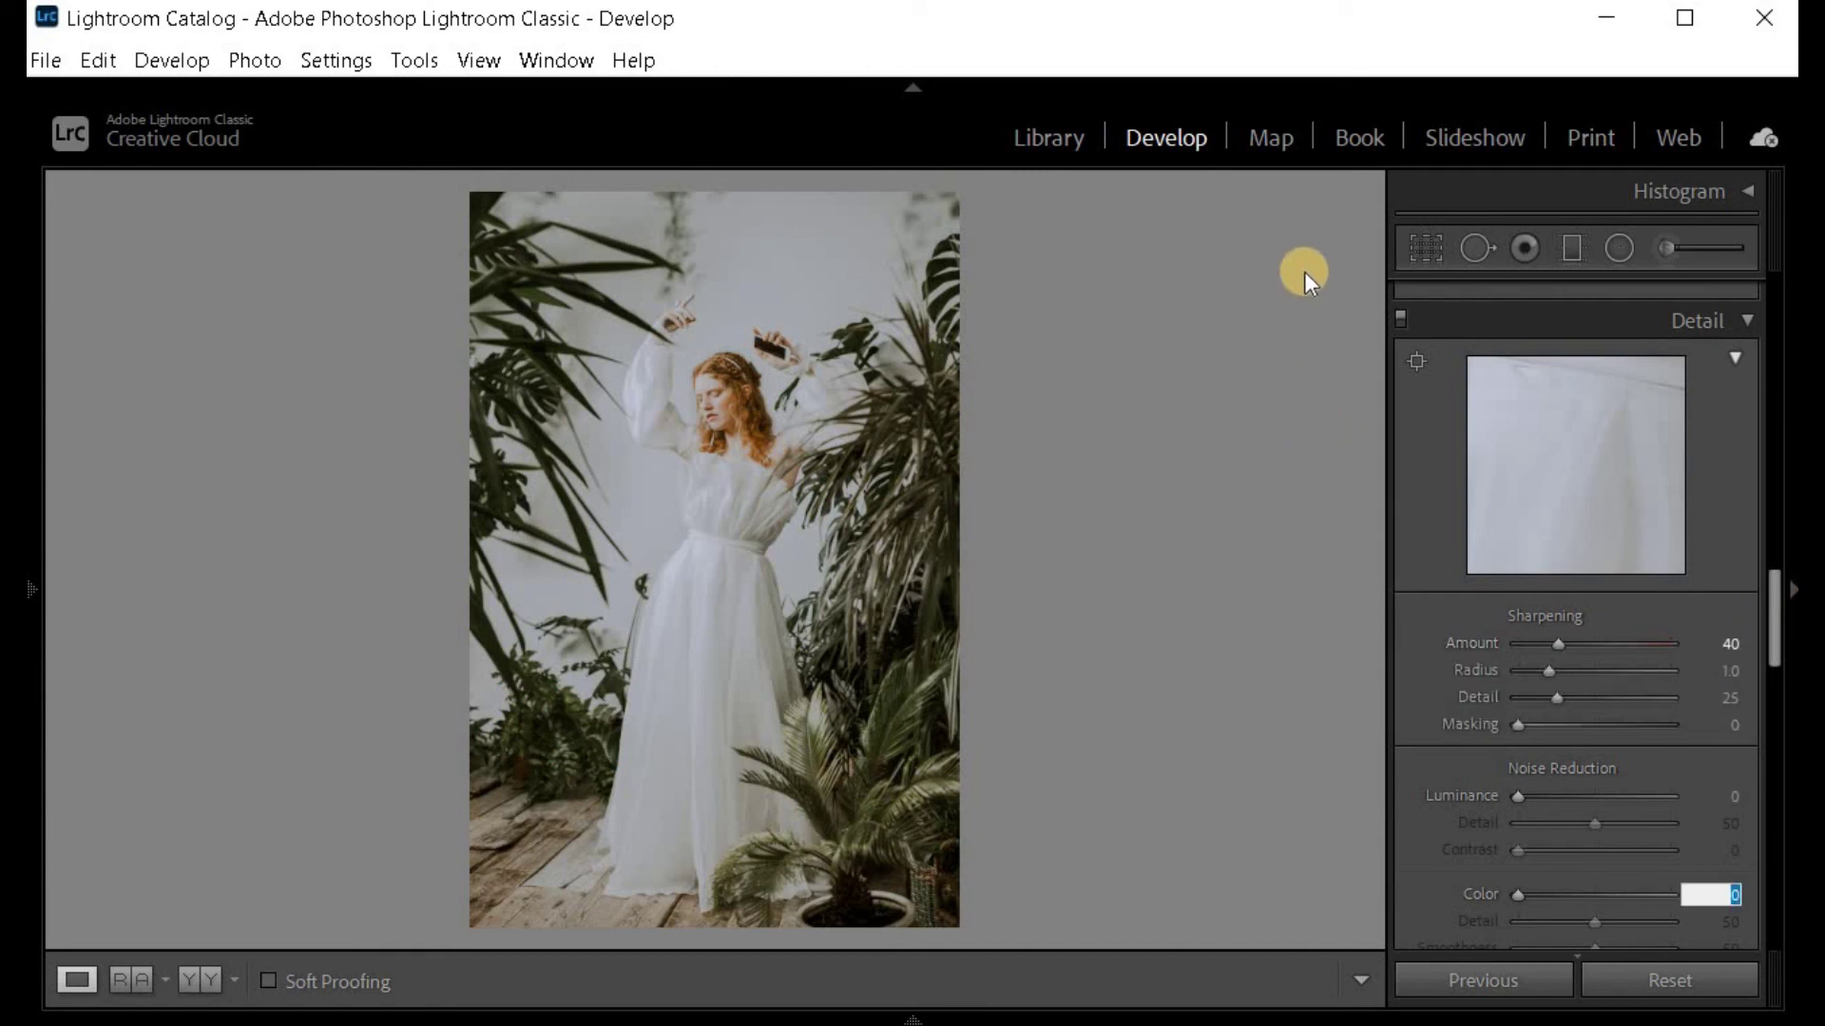
pyautogui.write('24')
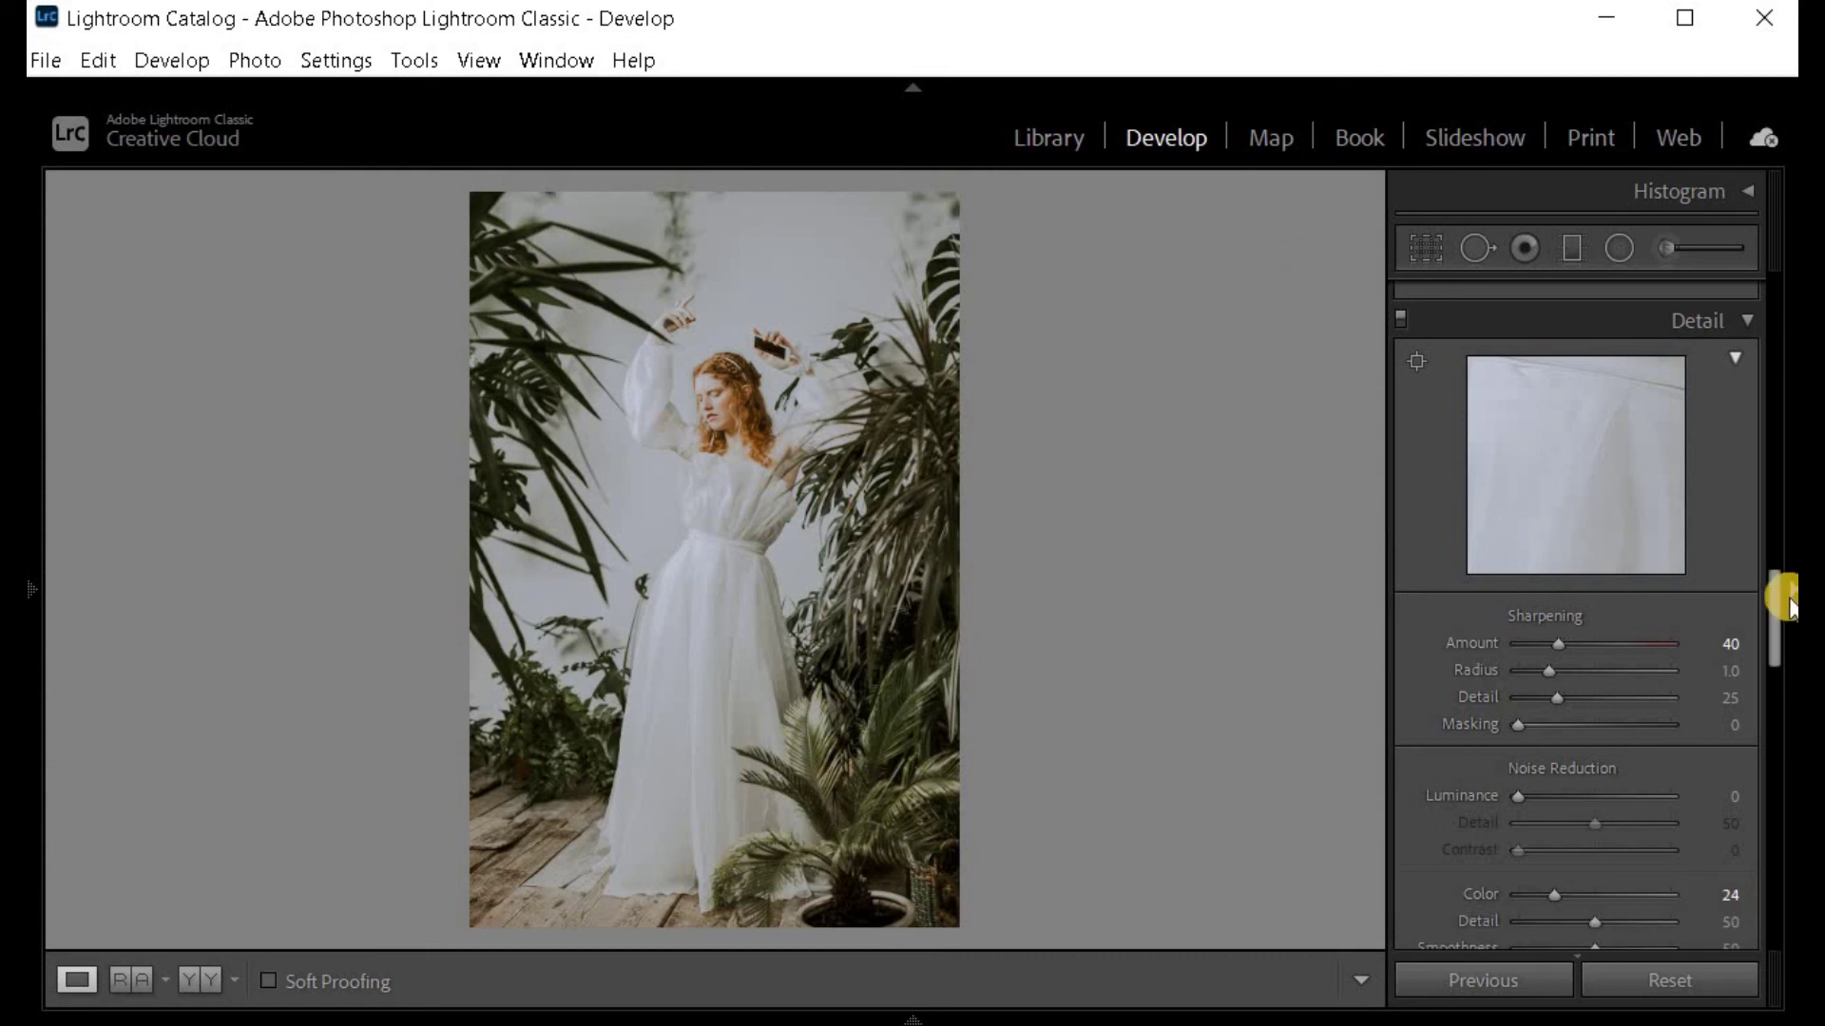
pyautogui.click(1778, 728)
pyautogui.moveTo(1777, 727); pyautogui.dragTo(1766, 937)
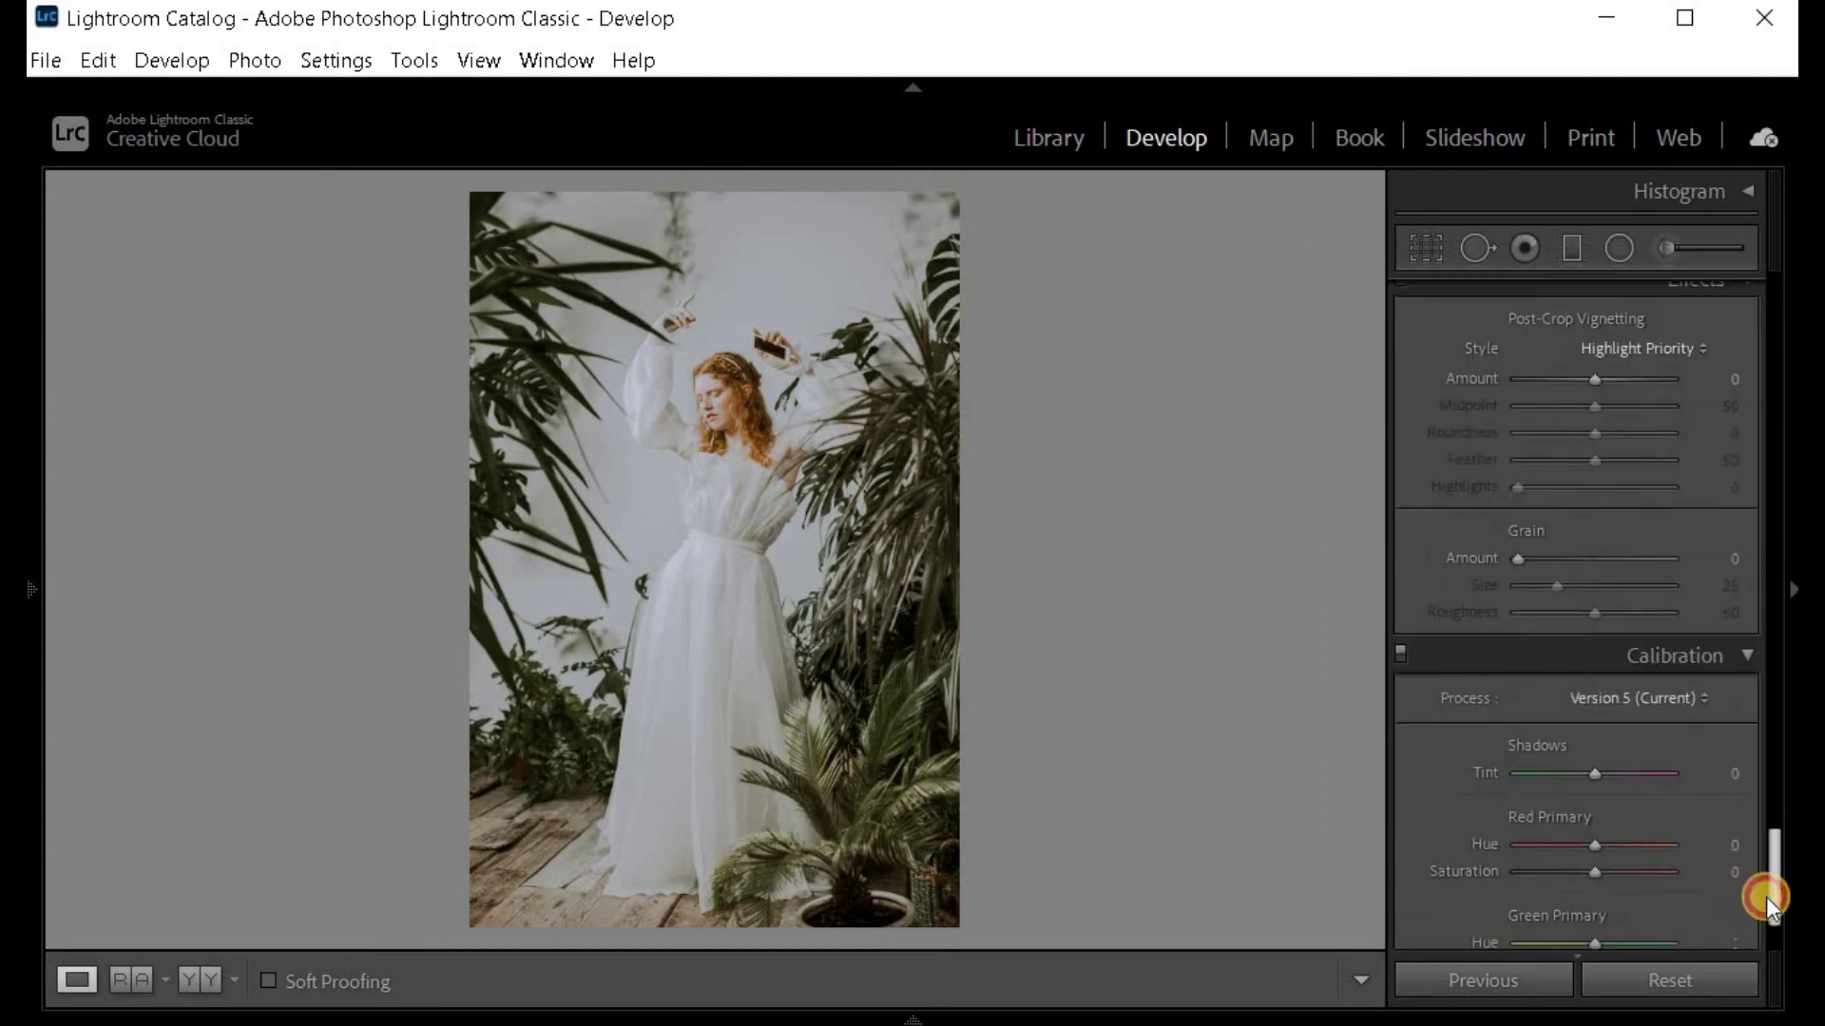
# Set Calibration primaries: Red hue +7 and saturation -1, Green hue +29 and saturation -11, Blue saturation -40.
pyautogui.click(1734, 698)
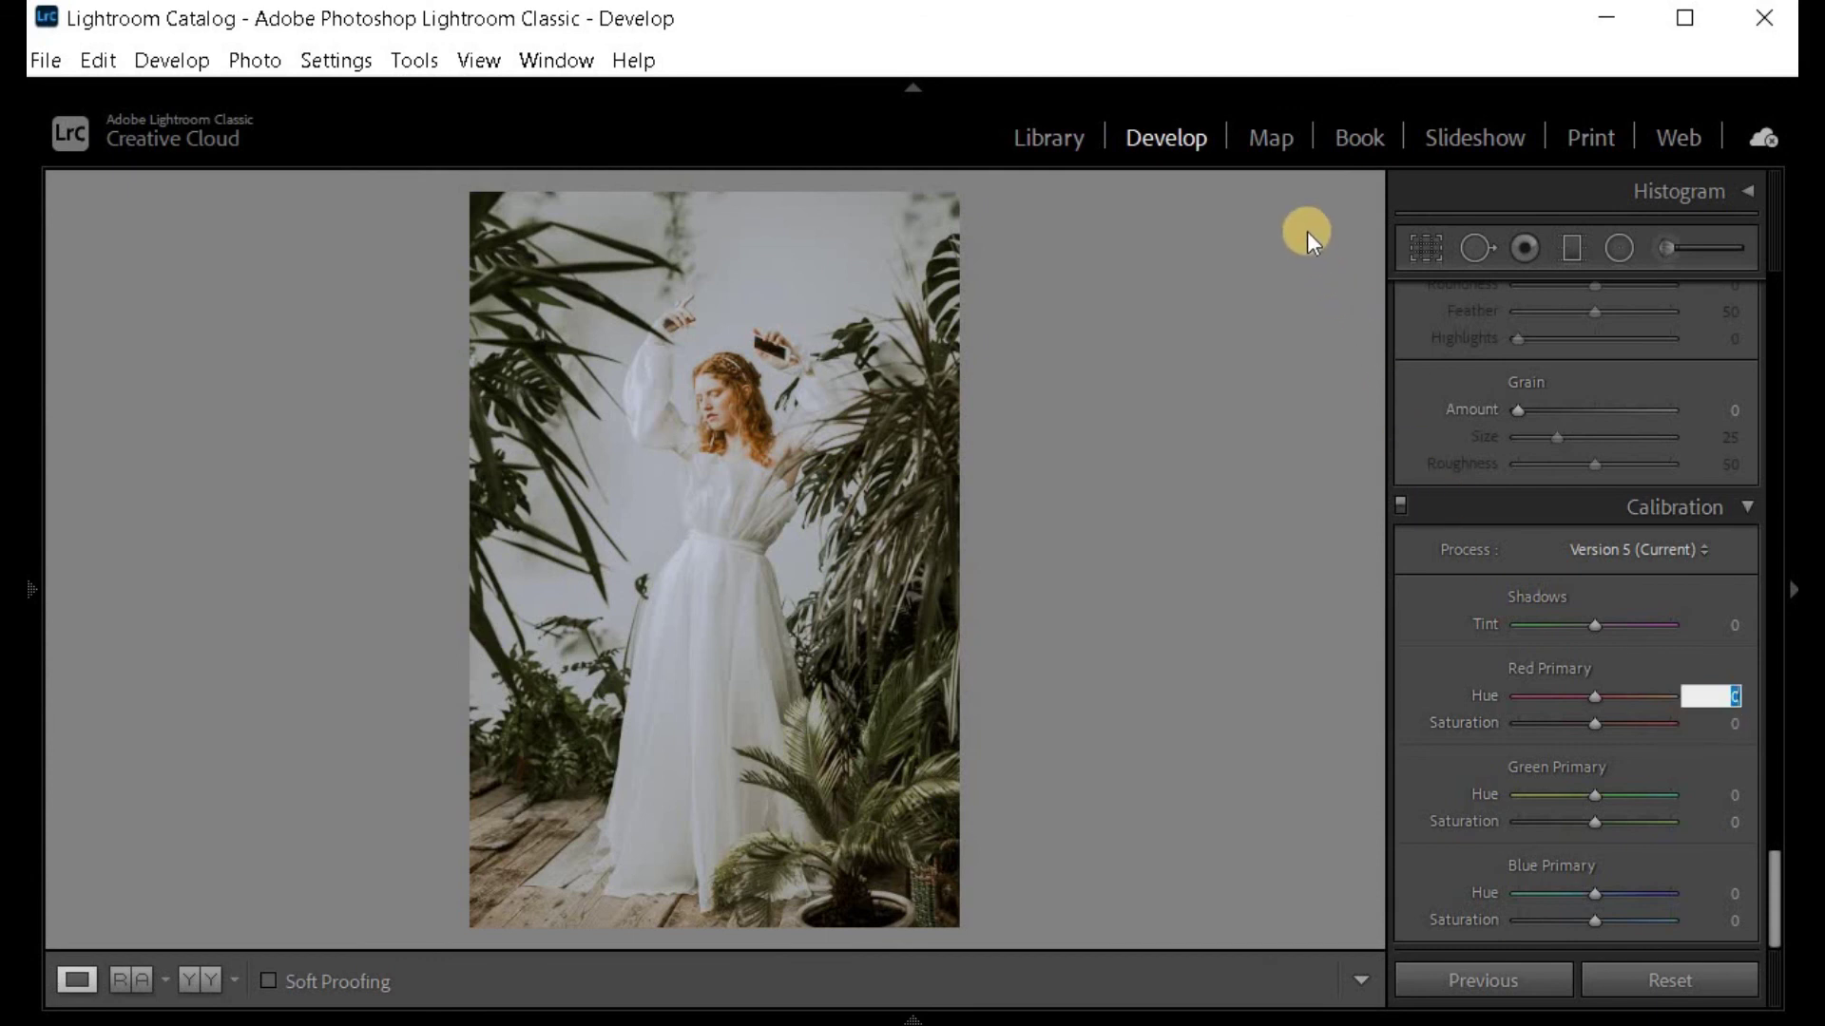
pyautogui.write('7')
pyautogui.press('Tab')
pyautogui.write('-1')
pyautogui.press('Tab')
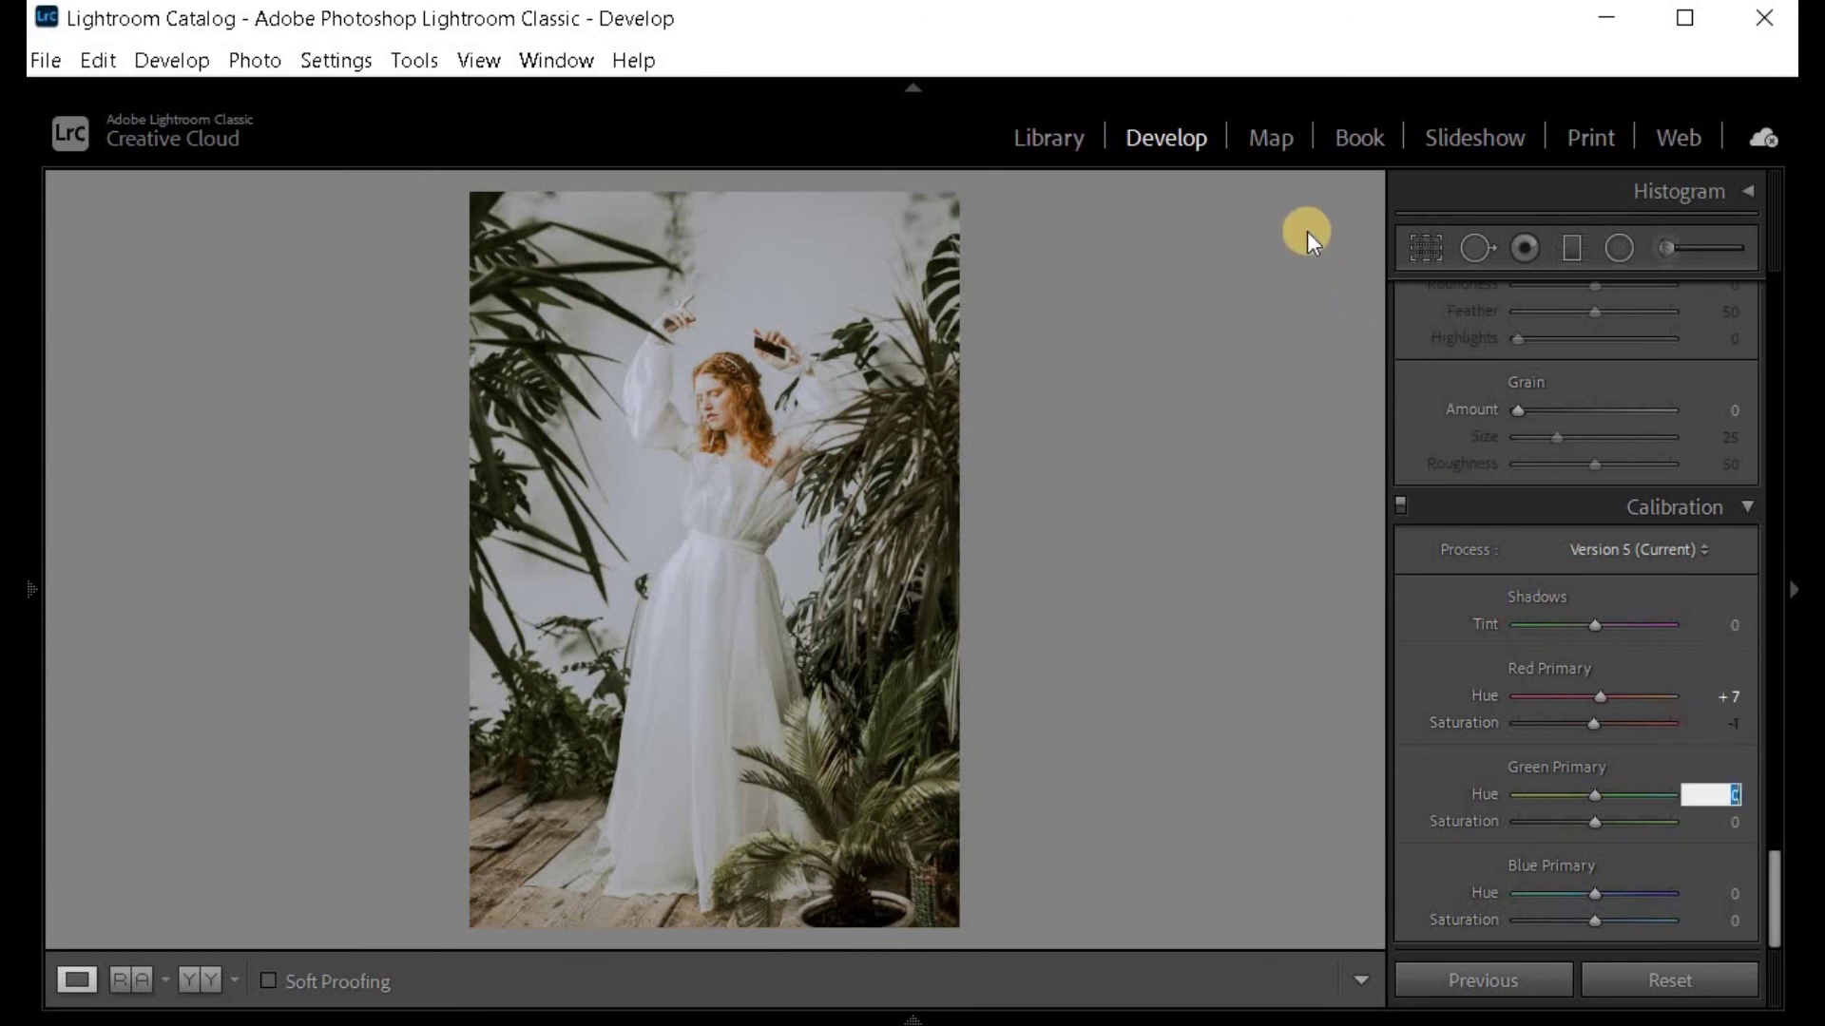
pyautogui.write('29')
pyautogui.press('Tab')
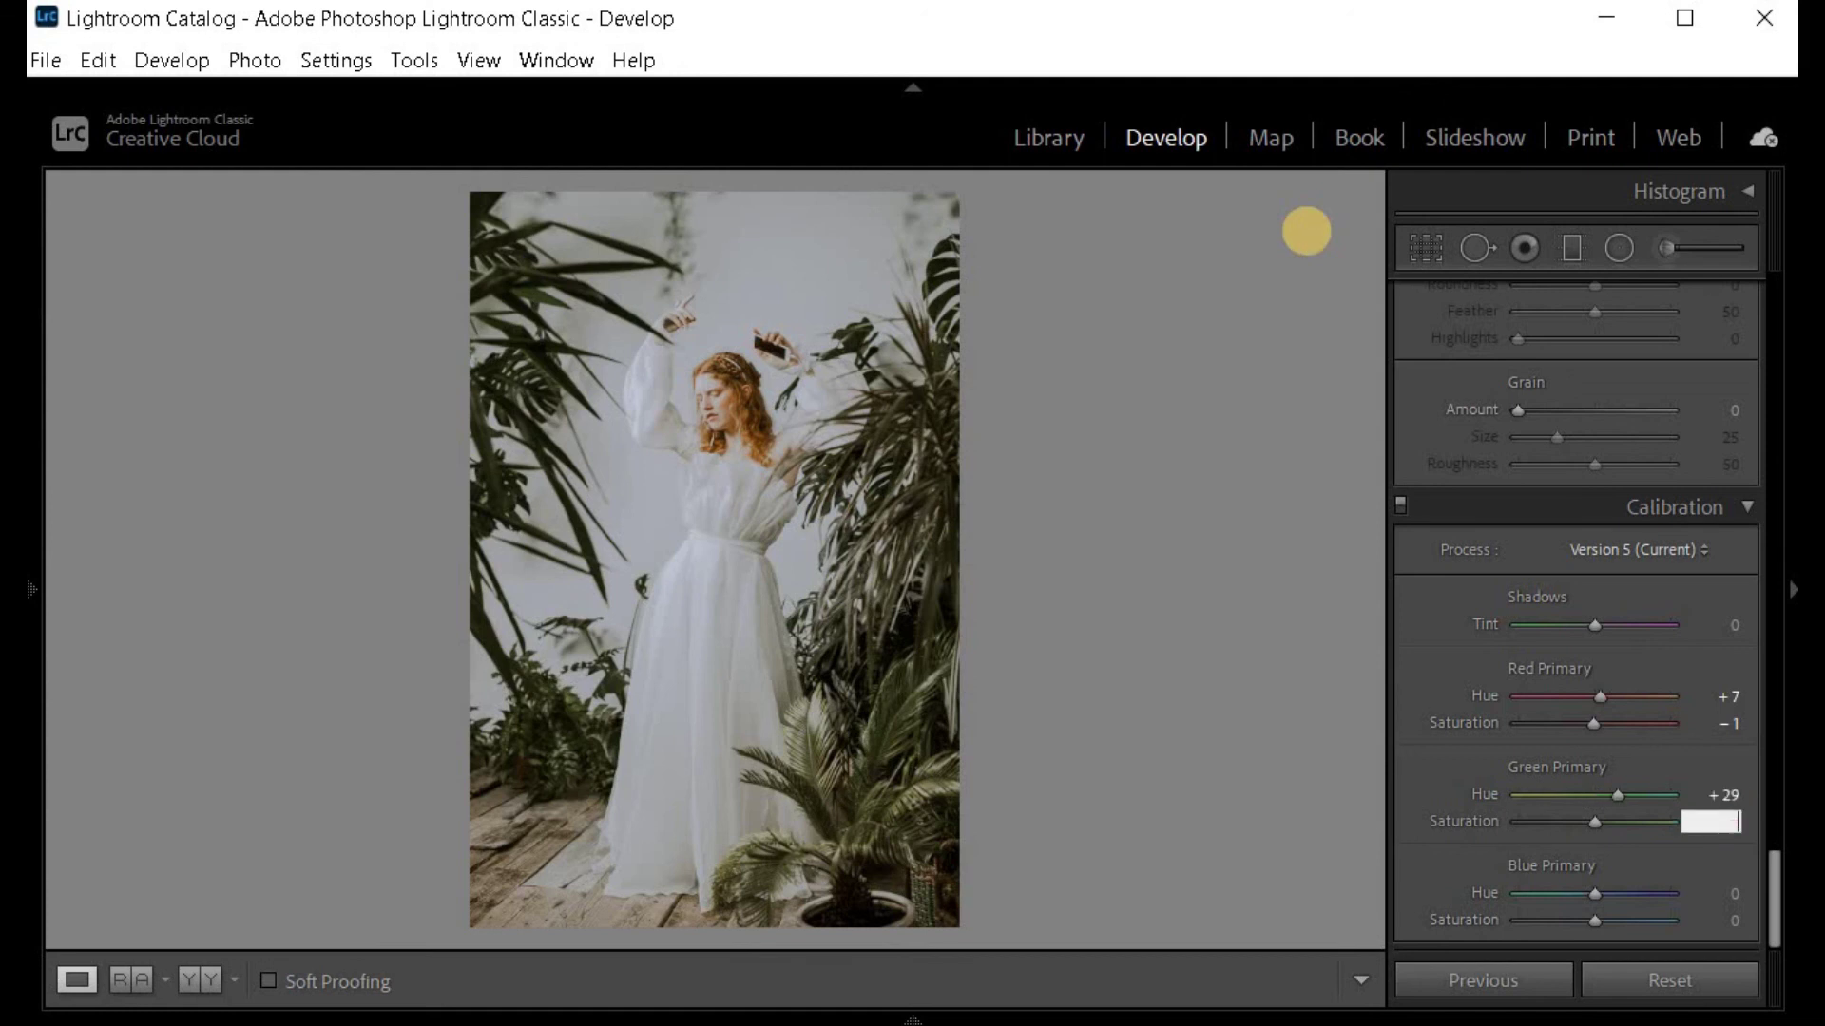
pyautogui.write('-11')
pyautogui.press('Tab')
pyautogui.press('Tab')
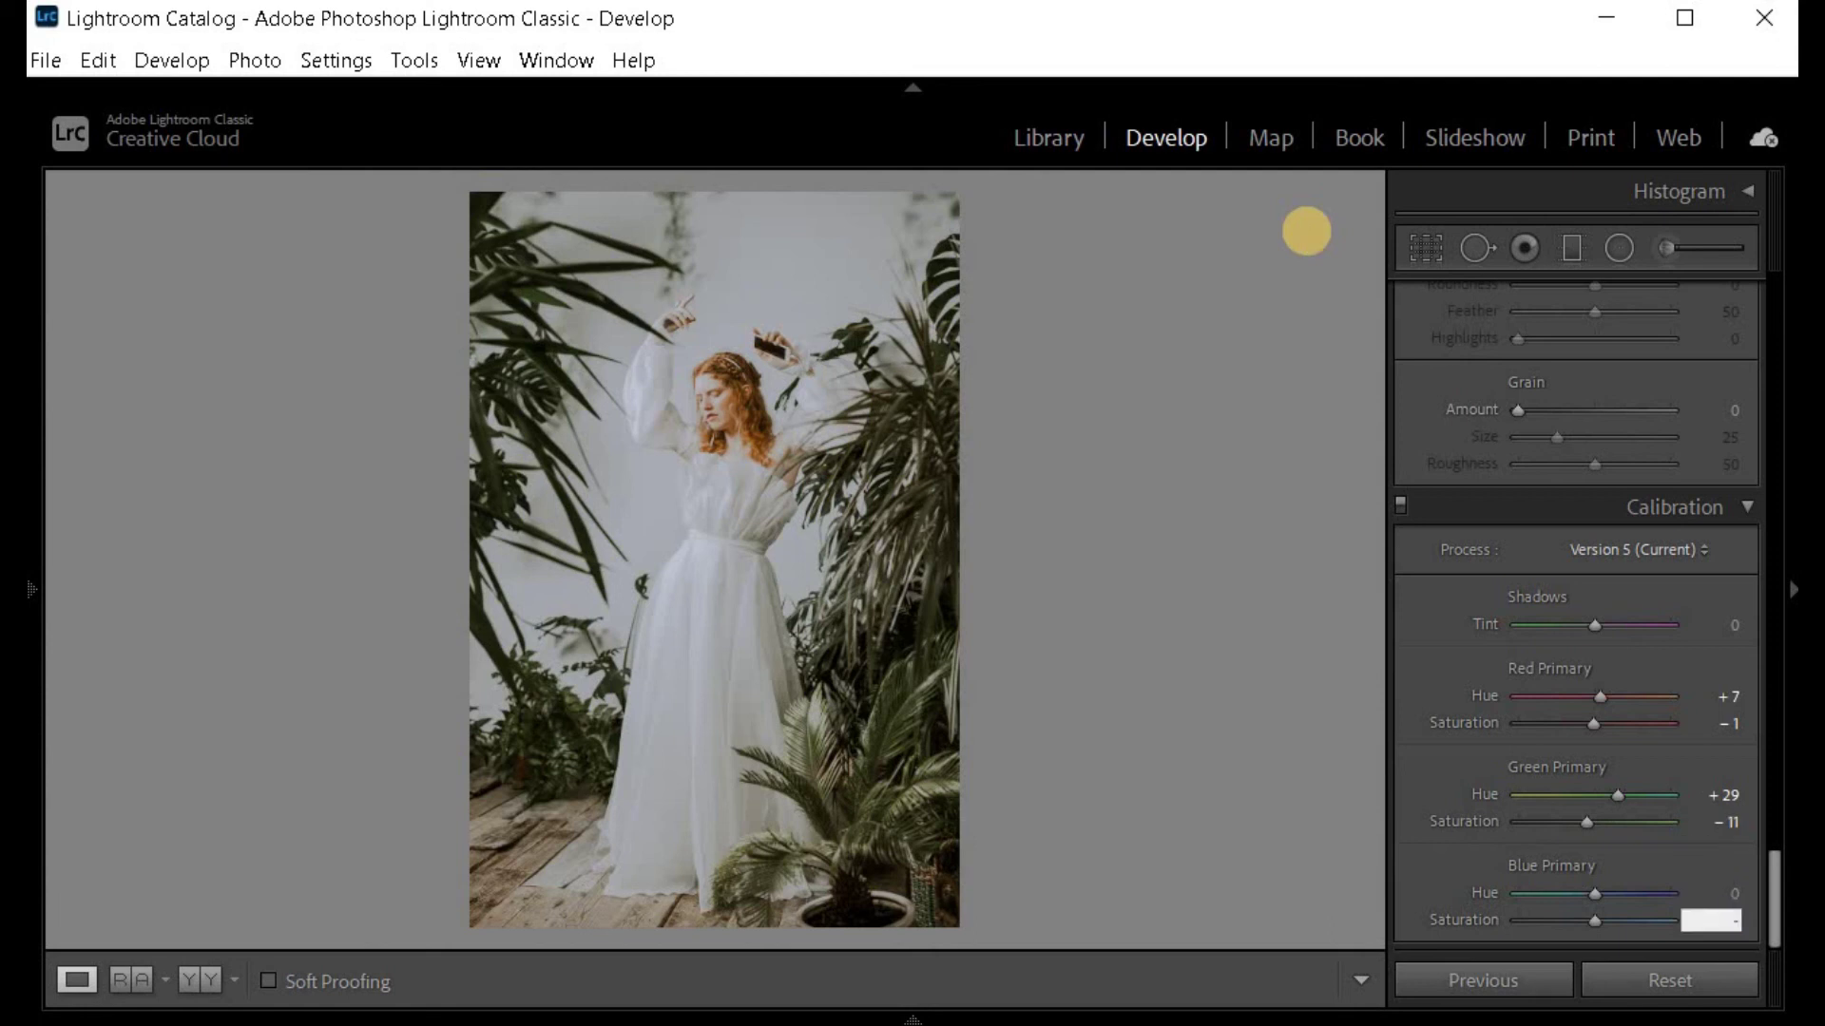
pyautogui.write('-40')
pyautogui.click(1651, 989)
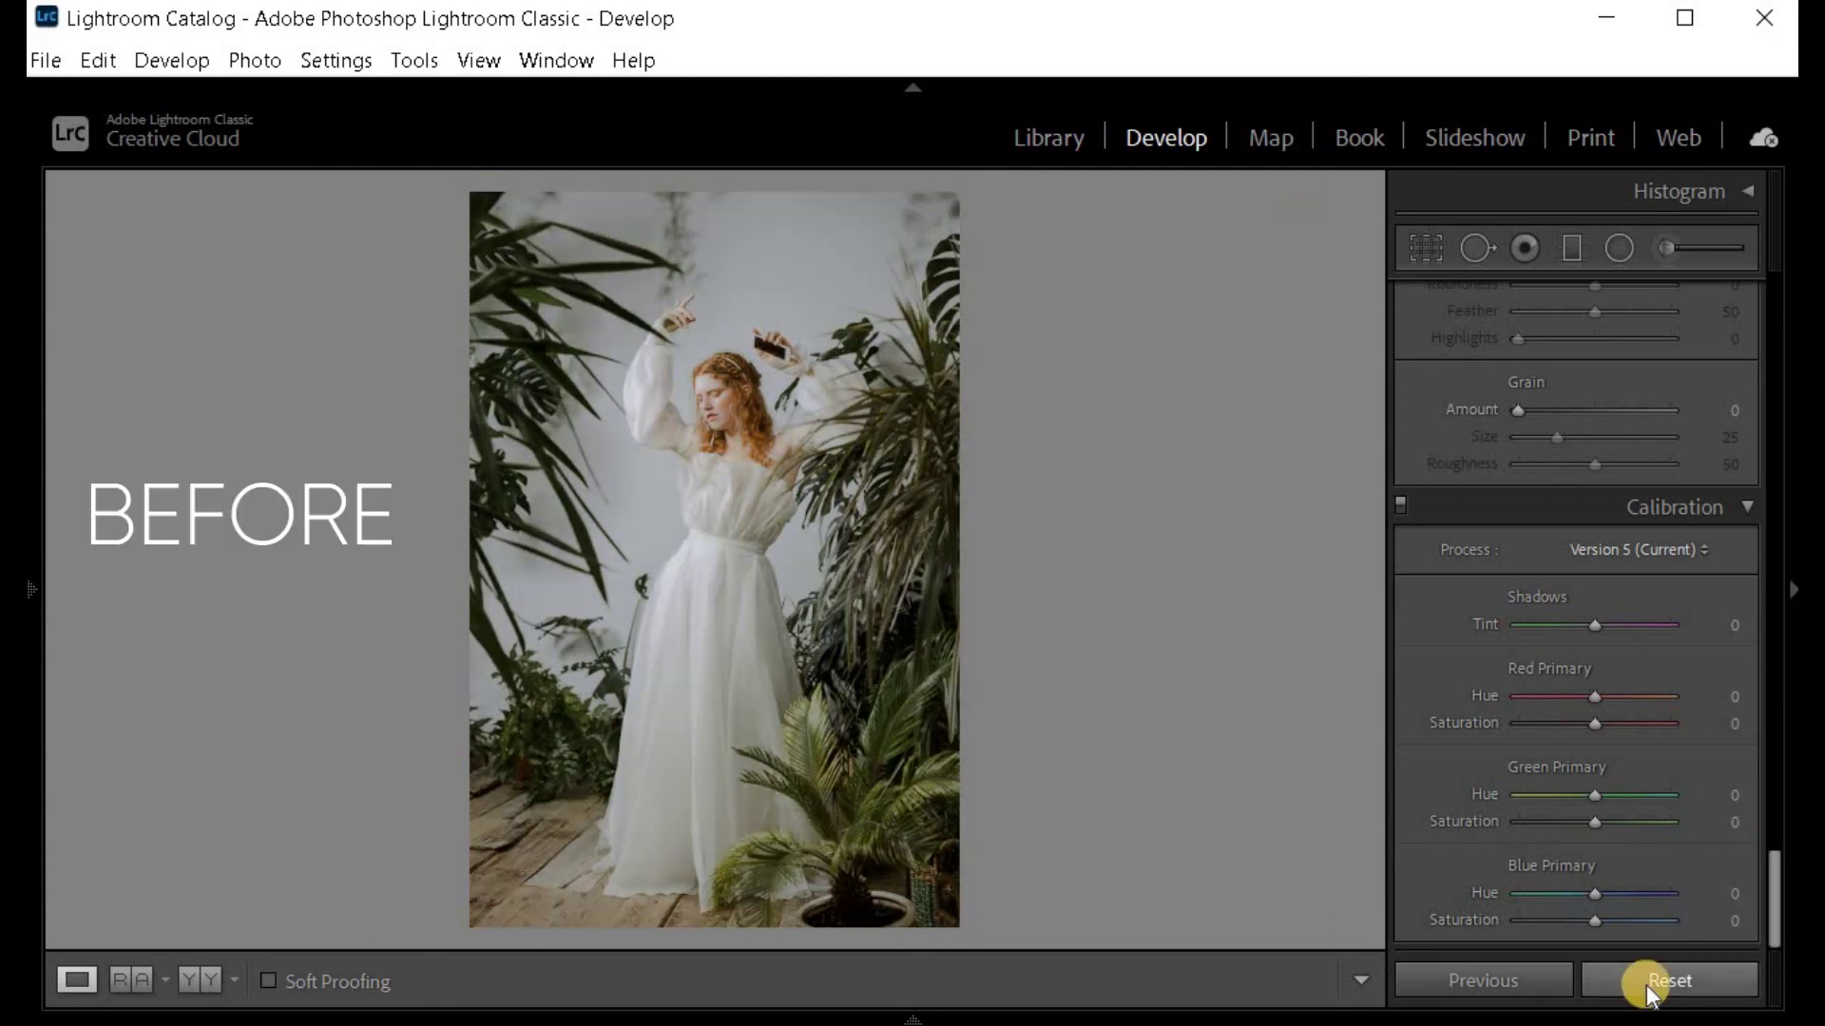
pyautogui.hotkey('ctrl', 'z')
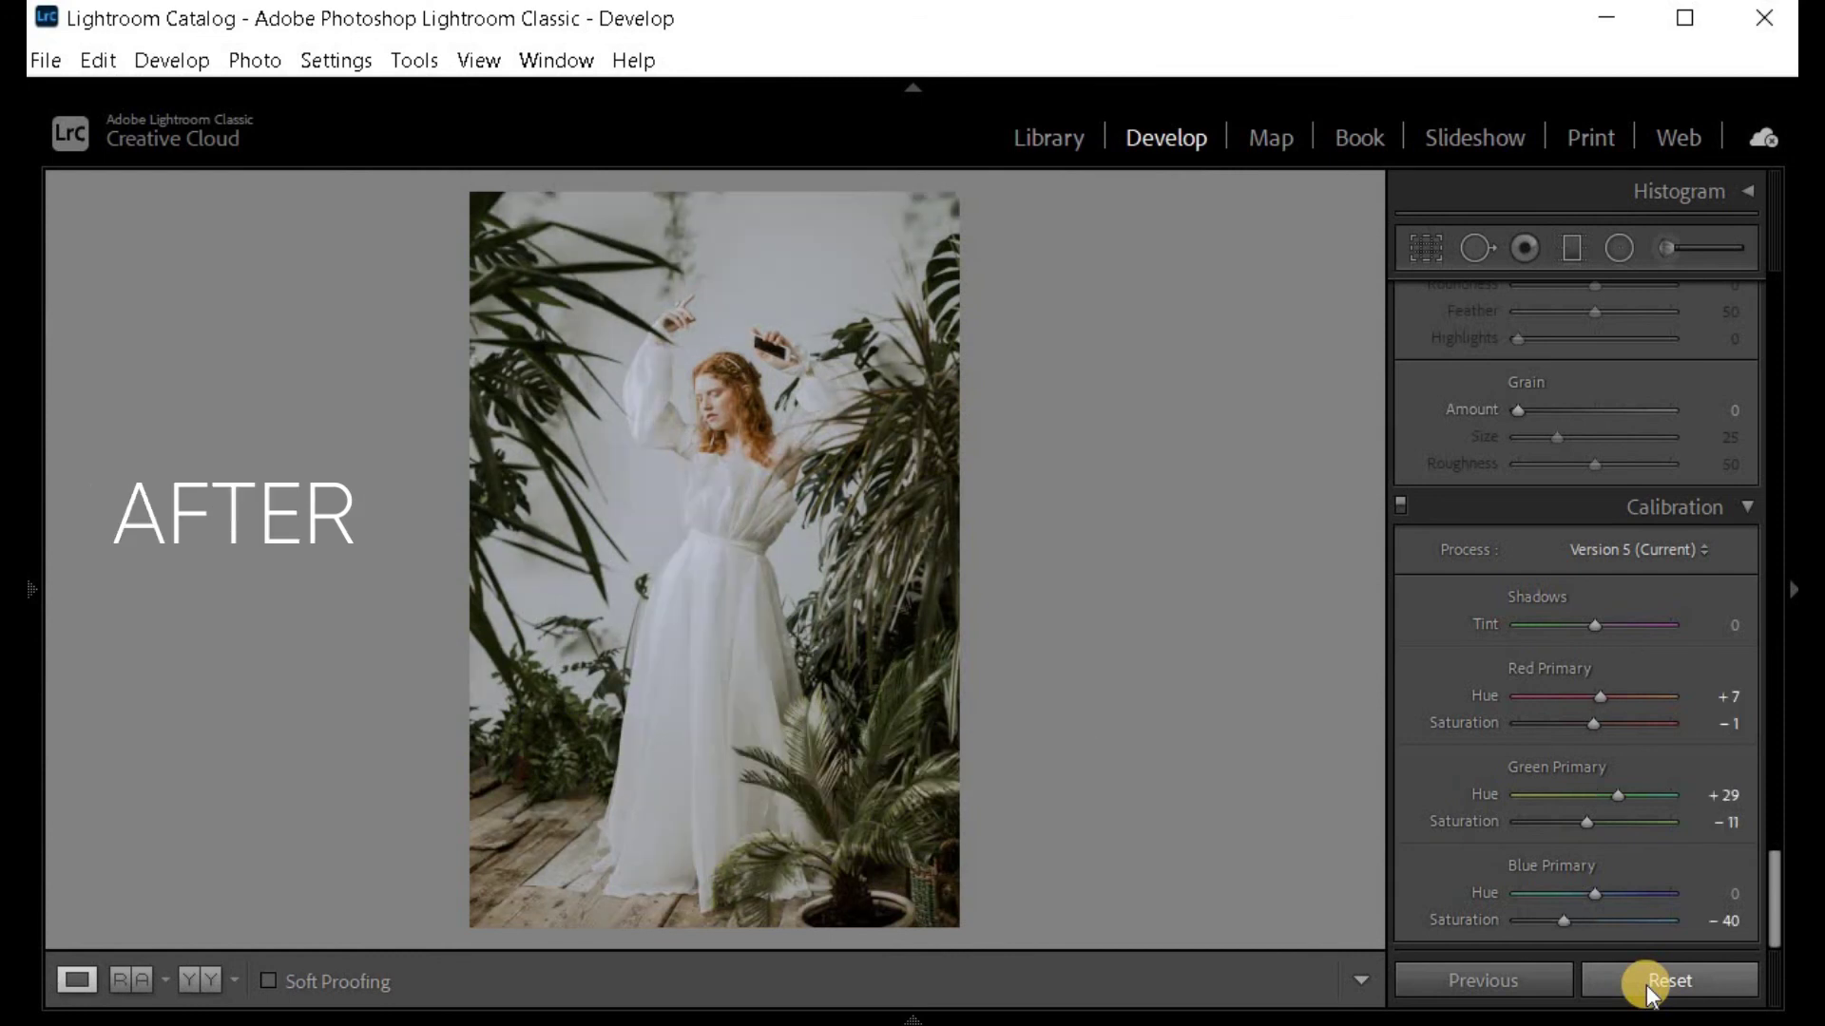